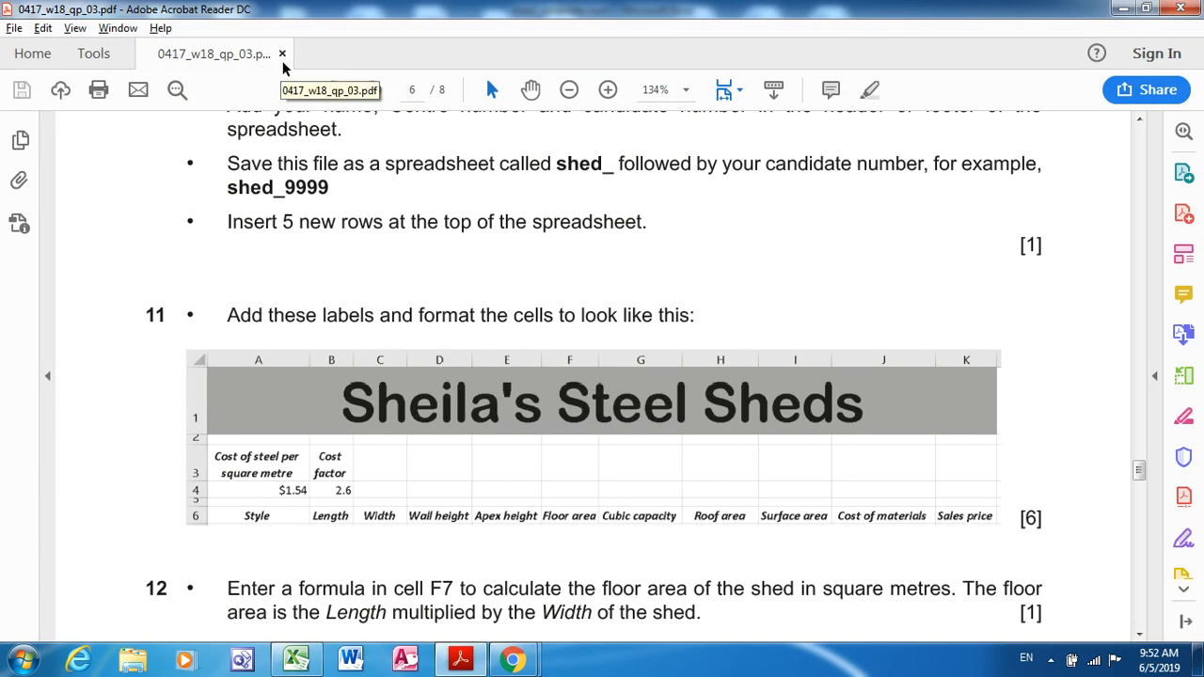
Switch to the Excel workbook and make the merged title in A1 48 pt and bold, matching the exam paper's sample
{"action": "key", "text": "alt+Tab"}
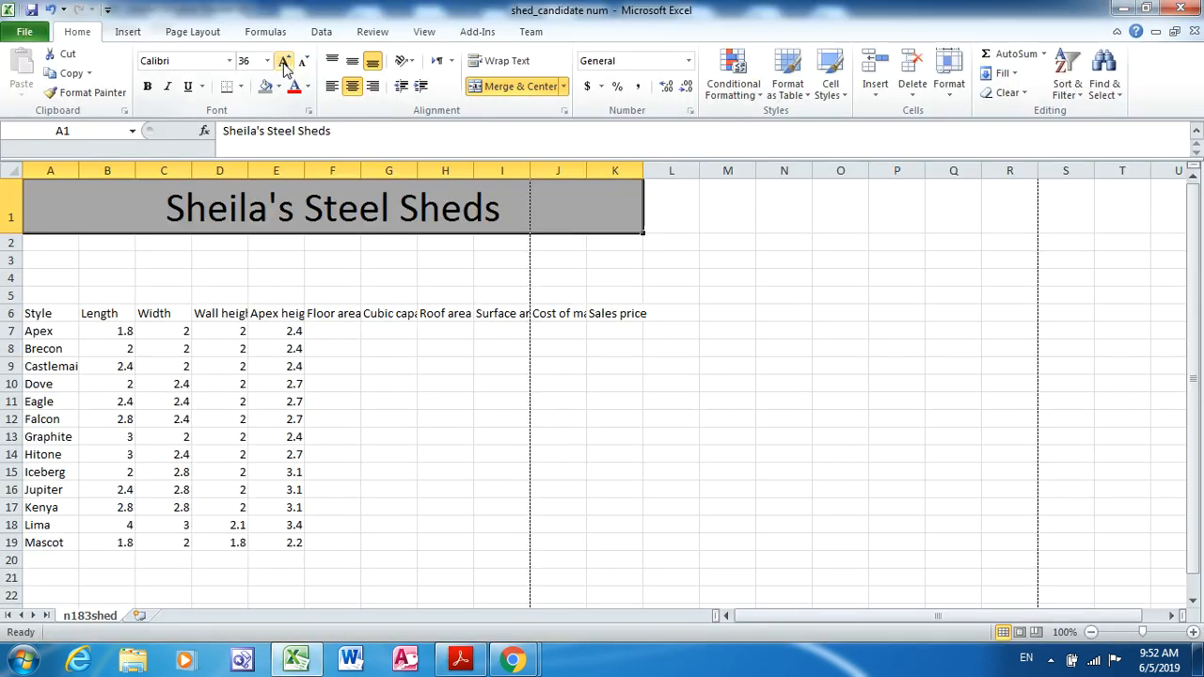
{"action": "left_click", "coordinate": [285, 62]}
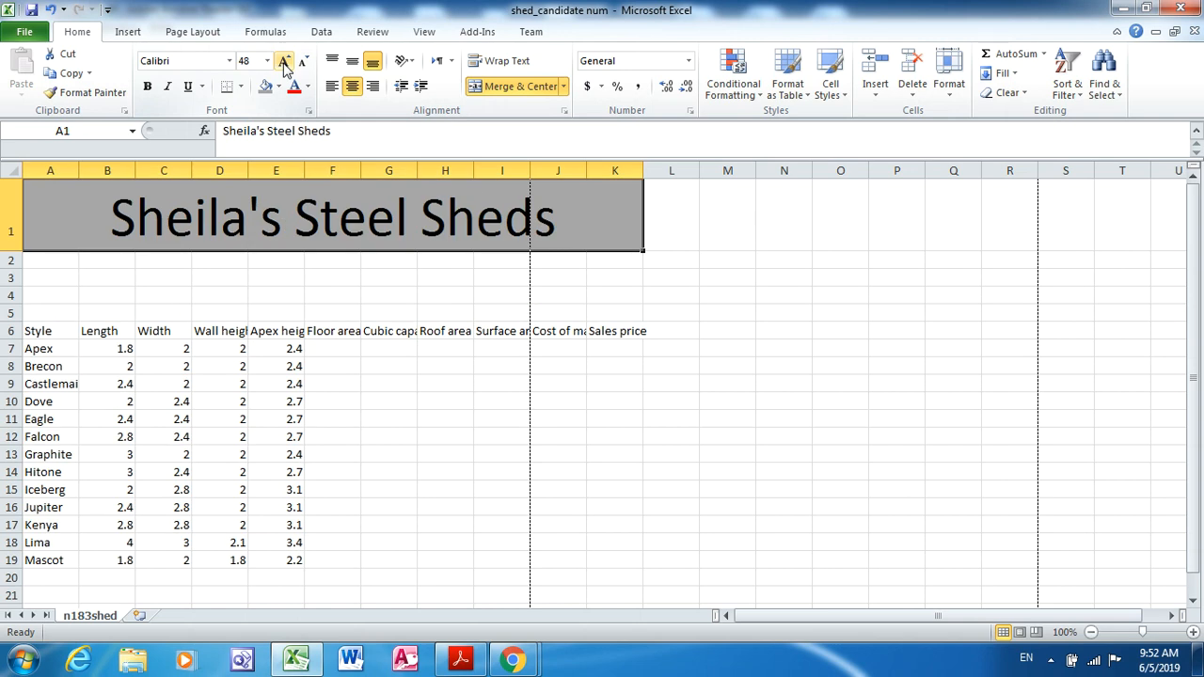
{"action": "key", "text": "alt+Tab"}
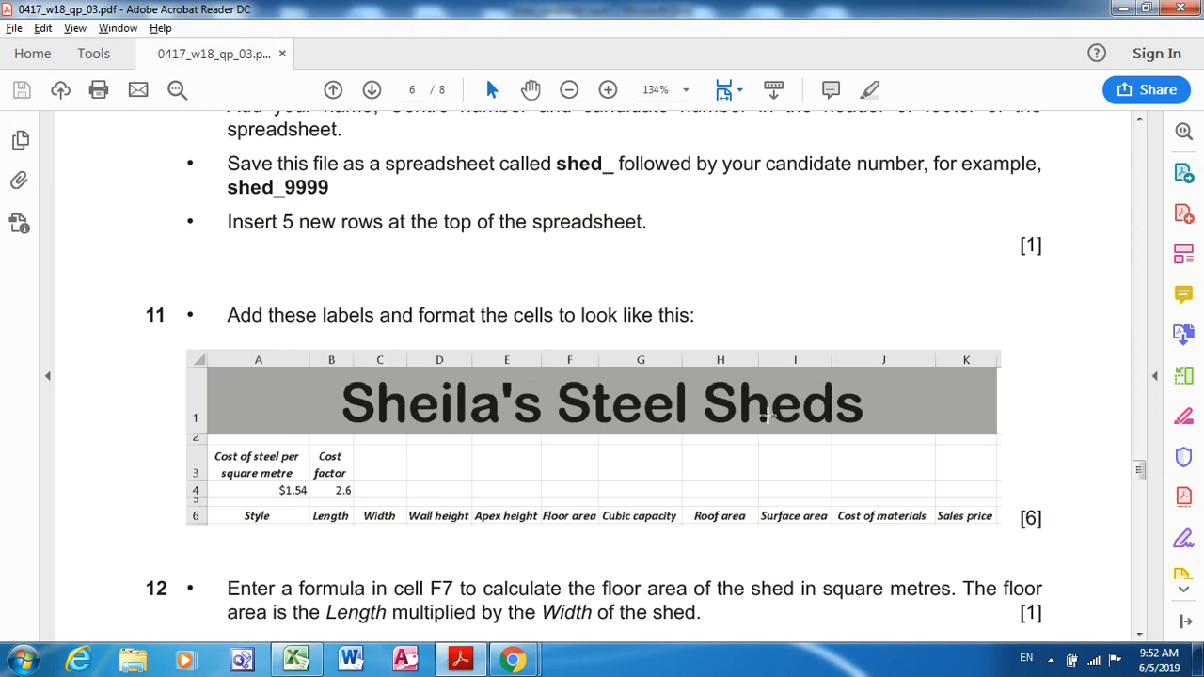
{"action": "key", "text": "alt+Tab"}
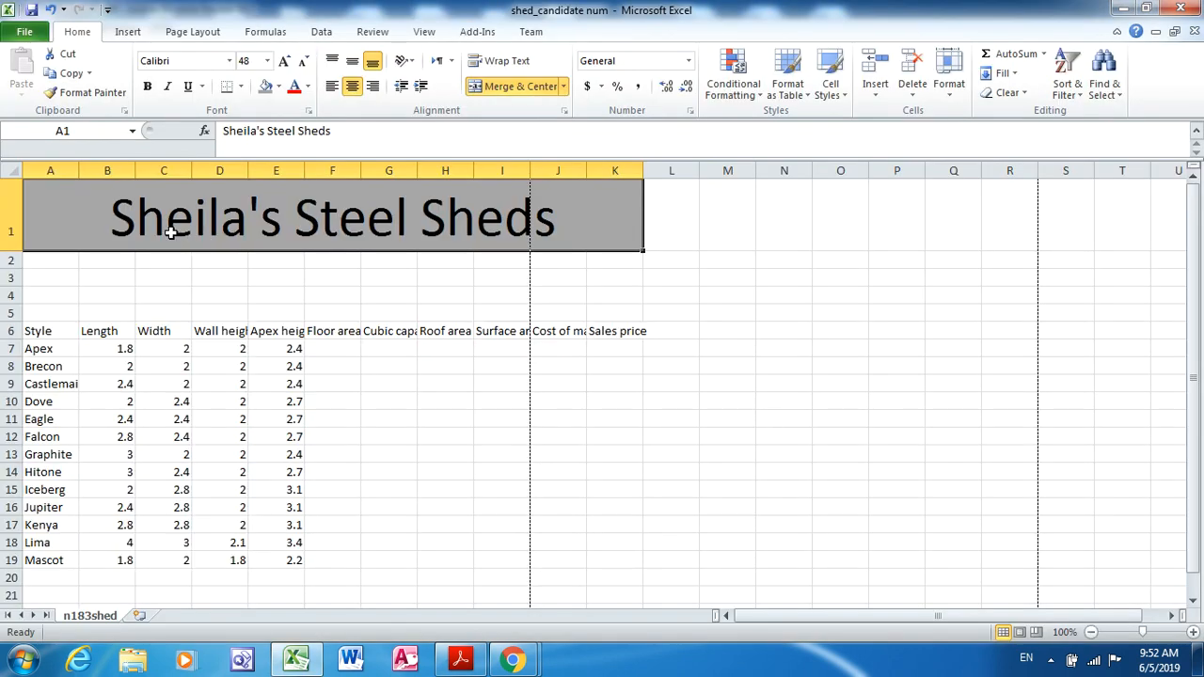
{"action": "left_click", "coordinate": [146, 88]}
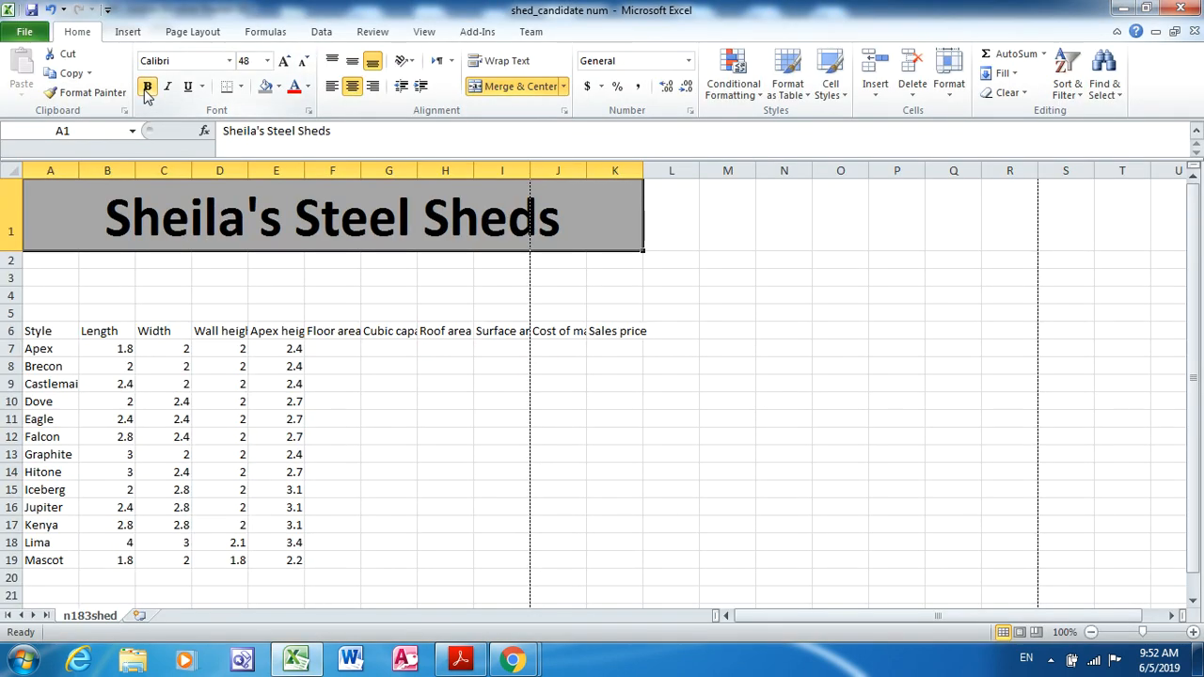
Check the sample layout in the exam paper and shrink row 2 to a narrow strip below the title
{"action": "key", "text": "alt+Tab"}
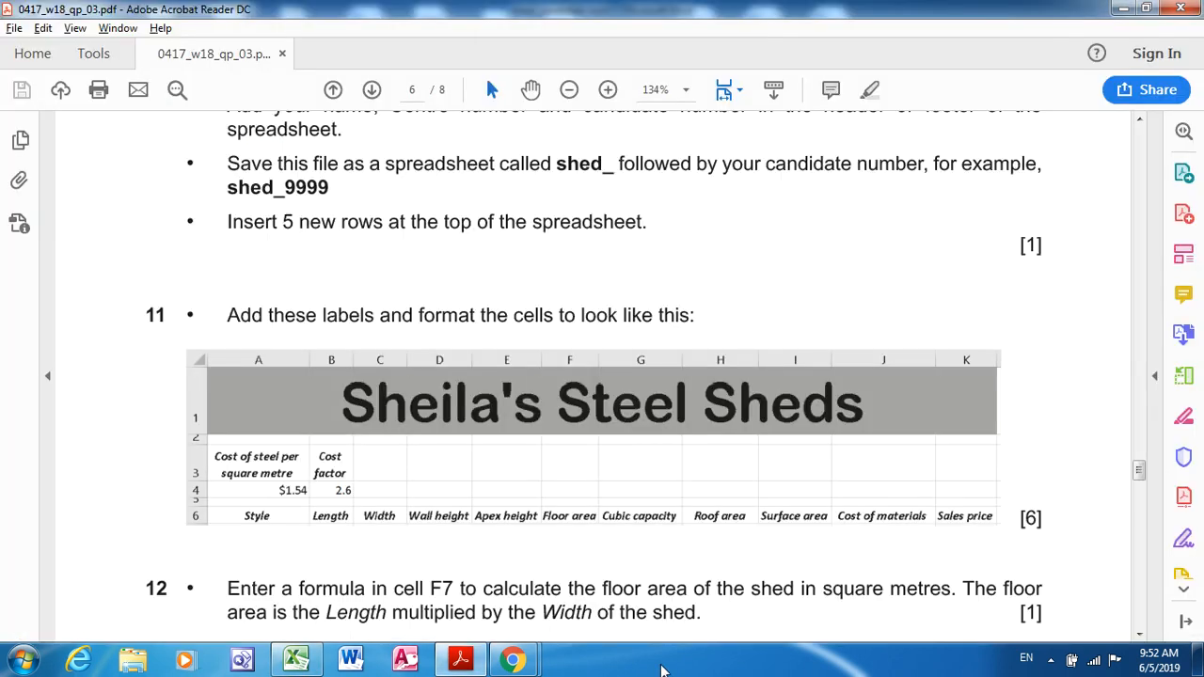
{"action": "key", "text": "alt+Tab"}
{"action": "key", "text": "alt+Tab"}
{"action": "key", "text": "alt+Tab"}
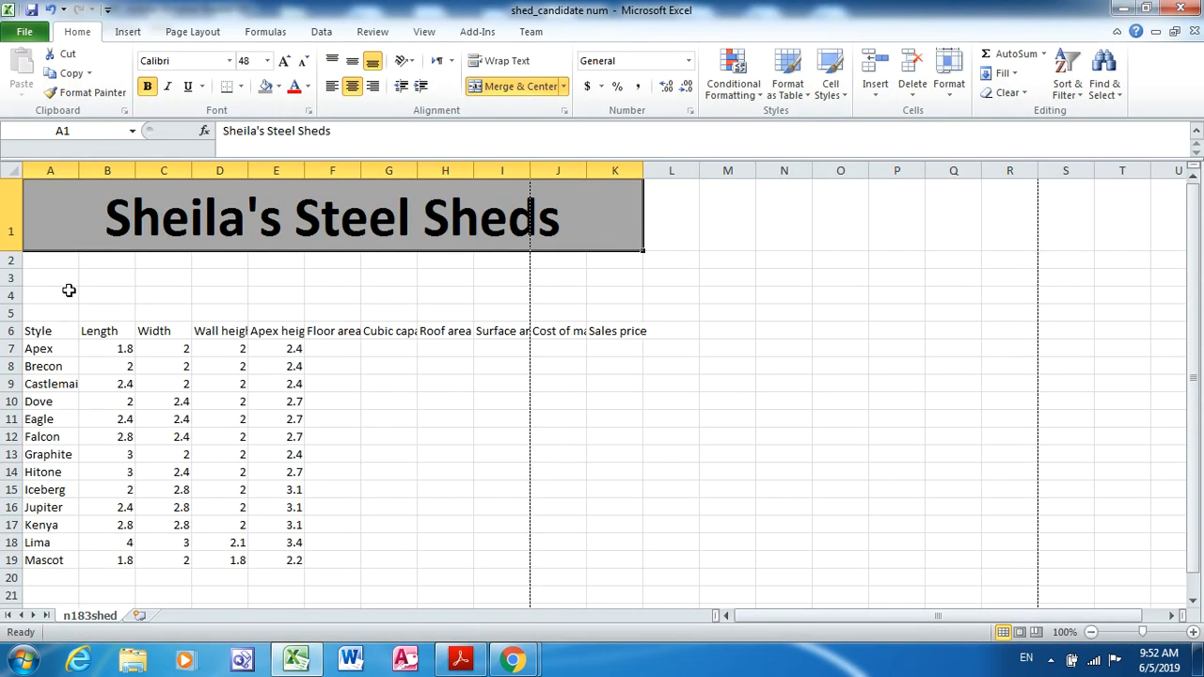
{"action": "left_click_drag", "start_coordinate": [11, 269], "coordinate": [12, 254]}
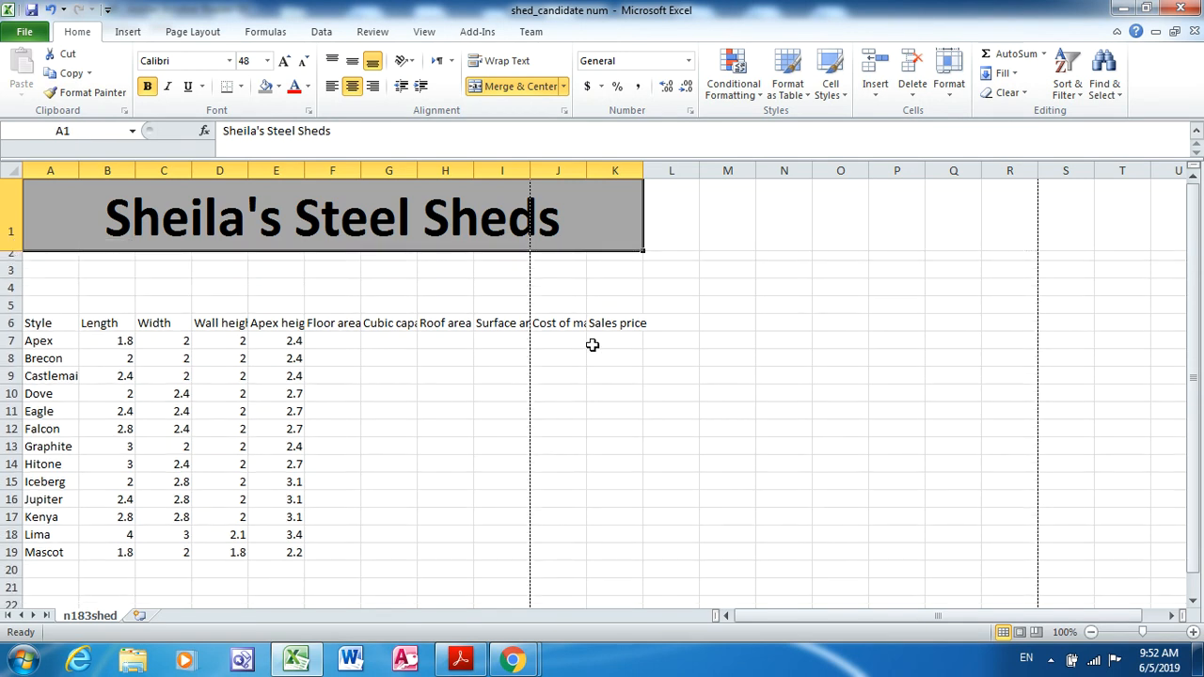
Enter the label "Cost of steel per square metre" in cell A3, as given in the exam paper
{"action": "key", "text": "alt+Tab"}
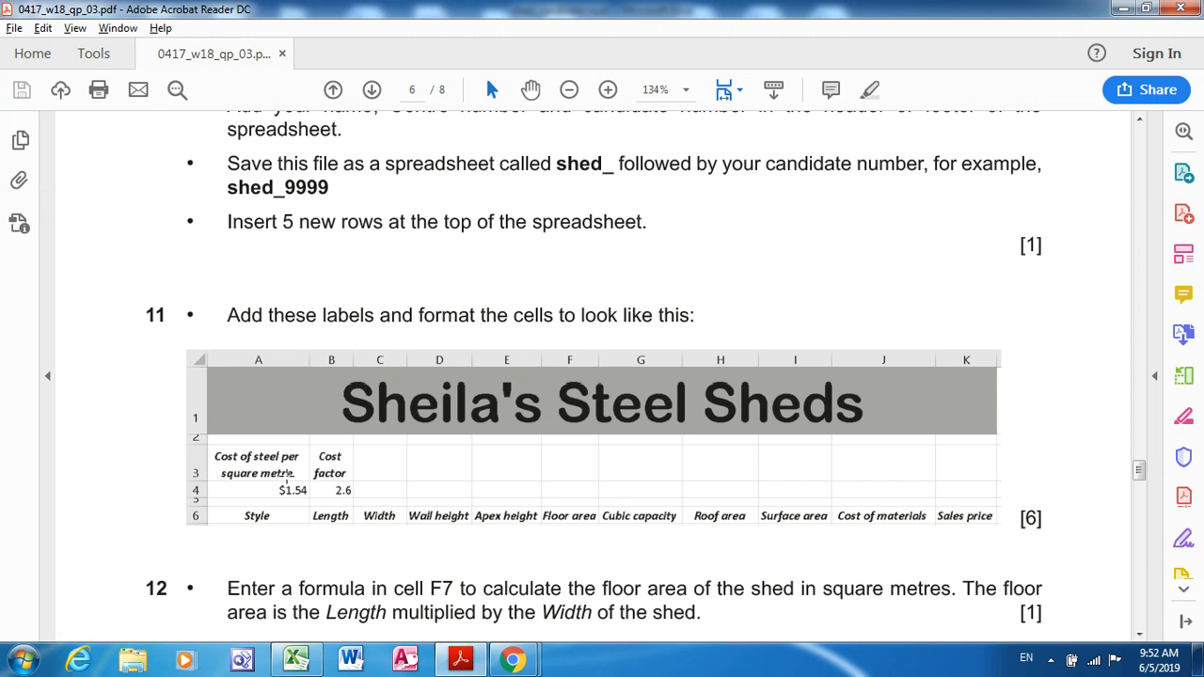
{"action": "key", "text": "alt+Tab"}
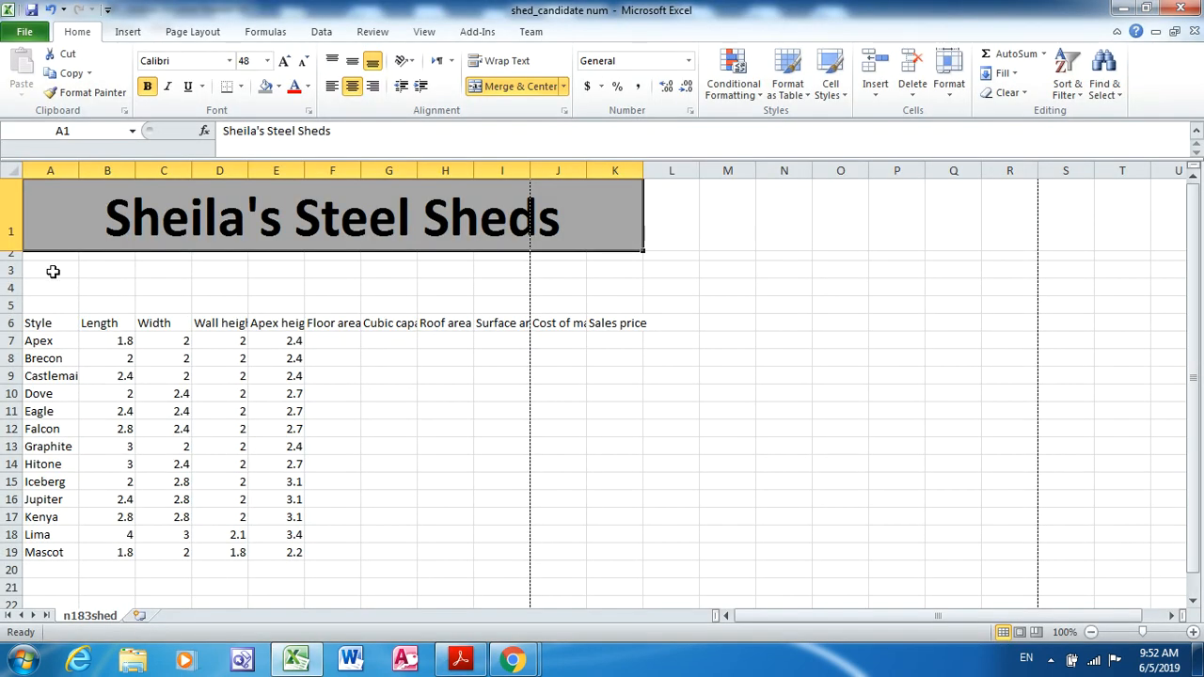
{"action": "left_click", "coordinate": [53, 271]}
{"action": "type", "text": "Cost of stell"}
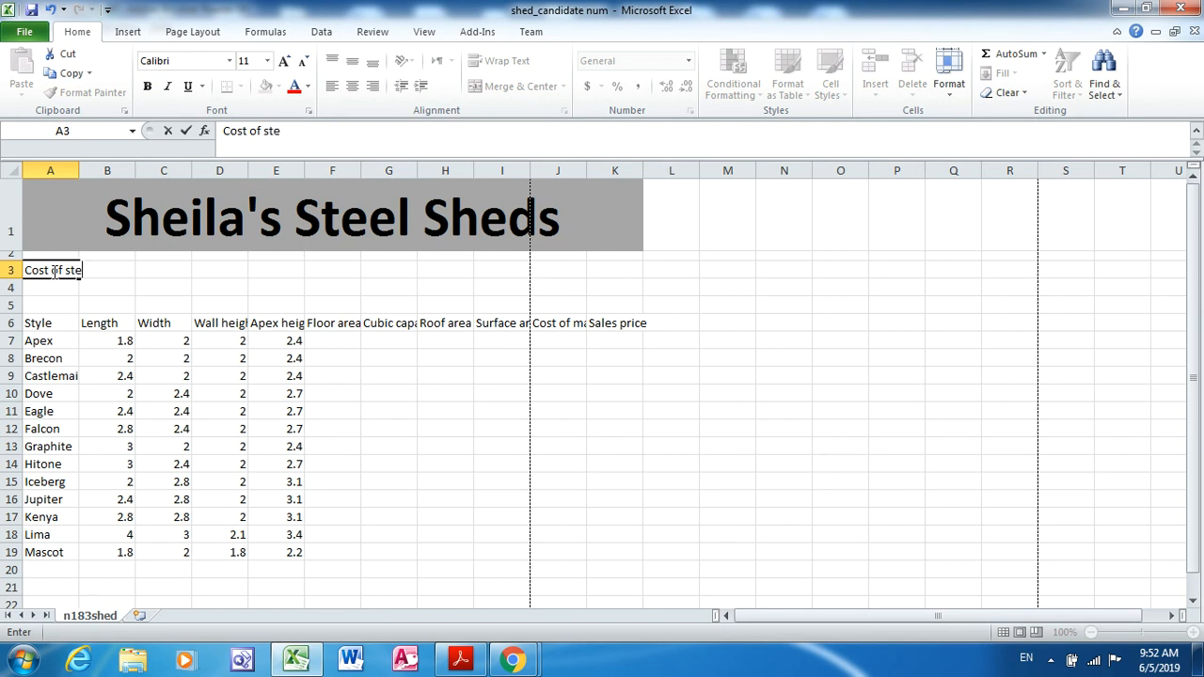
{"action": "key", "text": "BackSpace"}
{"action": "type", "text": "el per square metre"}
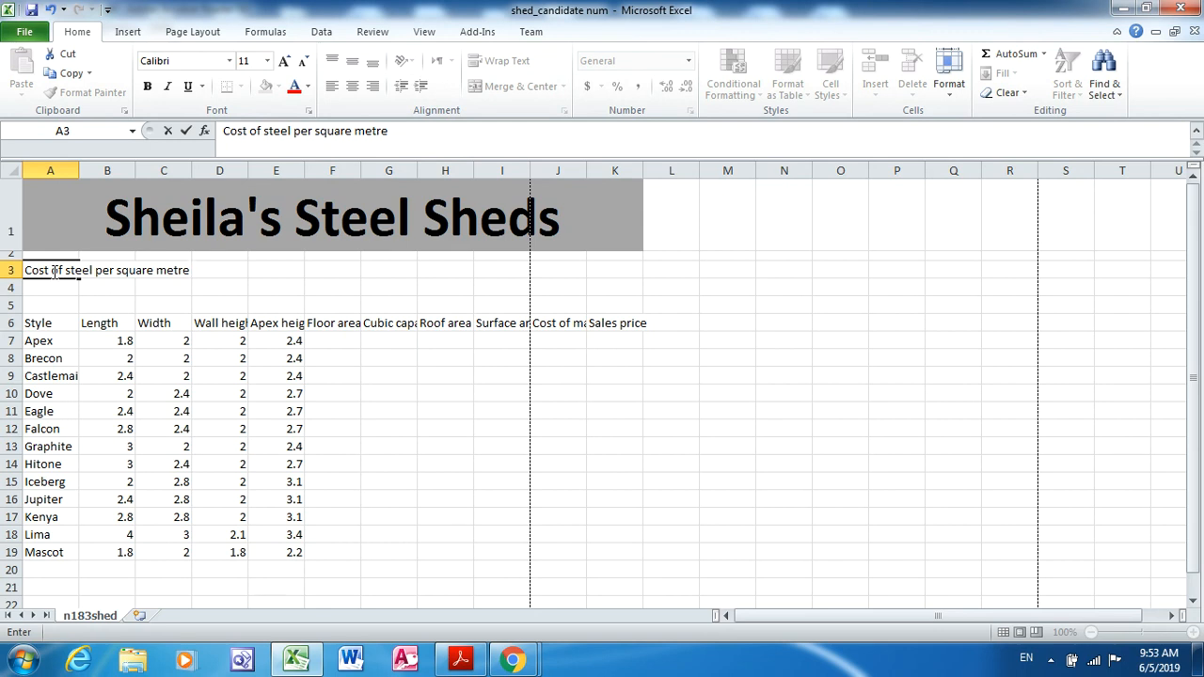
{"action": "key", "text": "Return"}
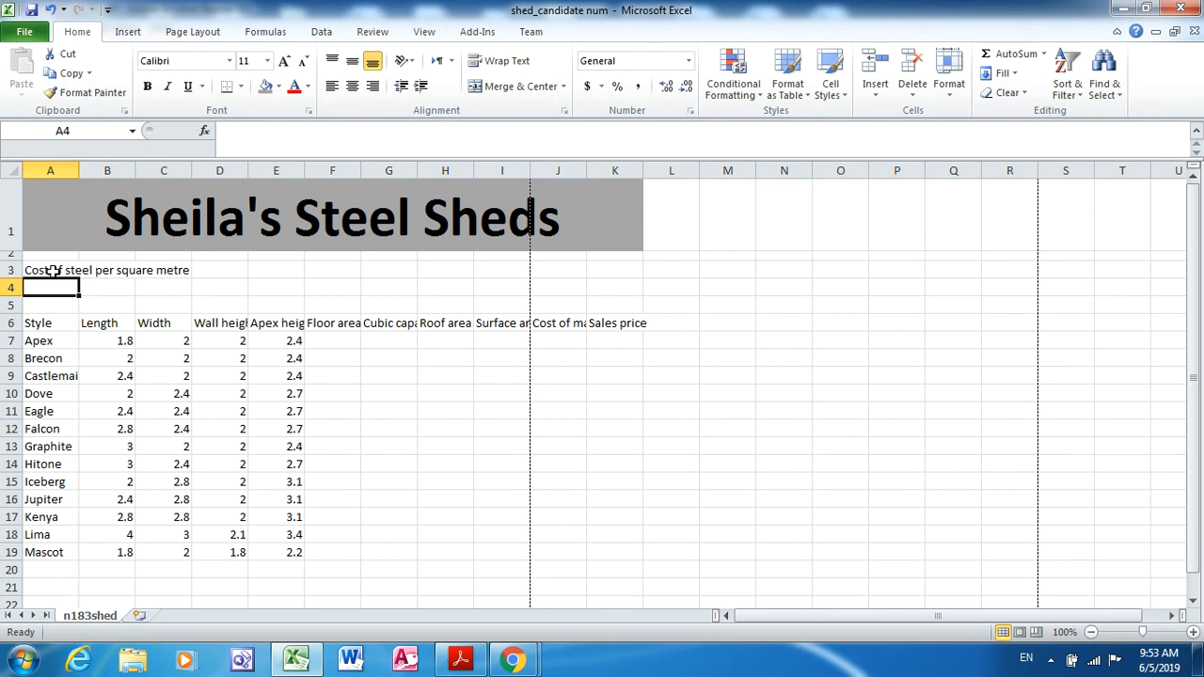
Wrap the text in cell A3 and widen column A so the label fits on two lines
{"action": "key", "text": "alt+Tab"}
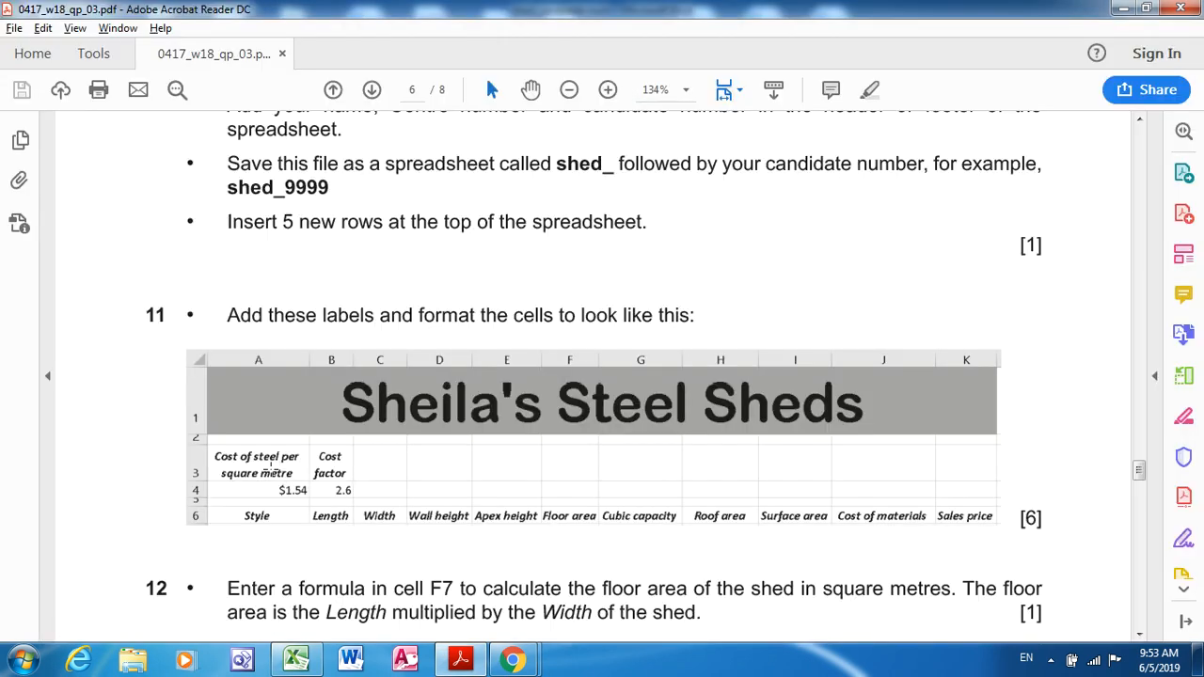
{"action": "key", "text": "alt+Tab"}
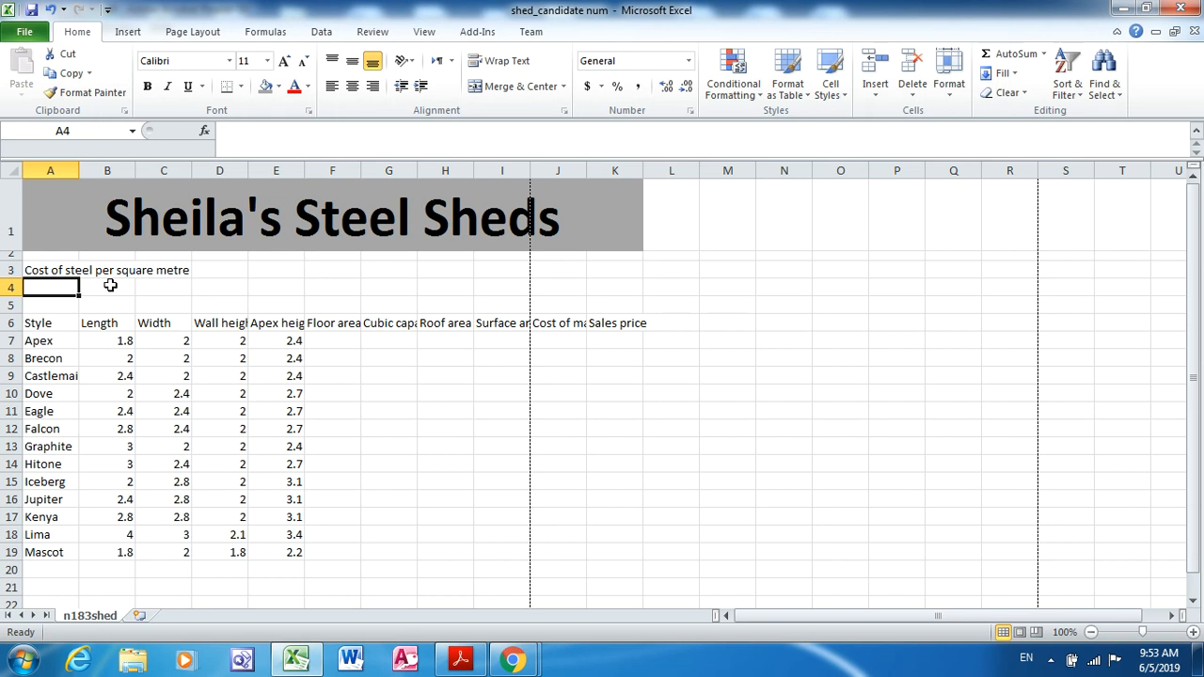
{"action": "left_click", "coordinate": [71, 272]}
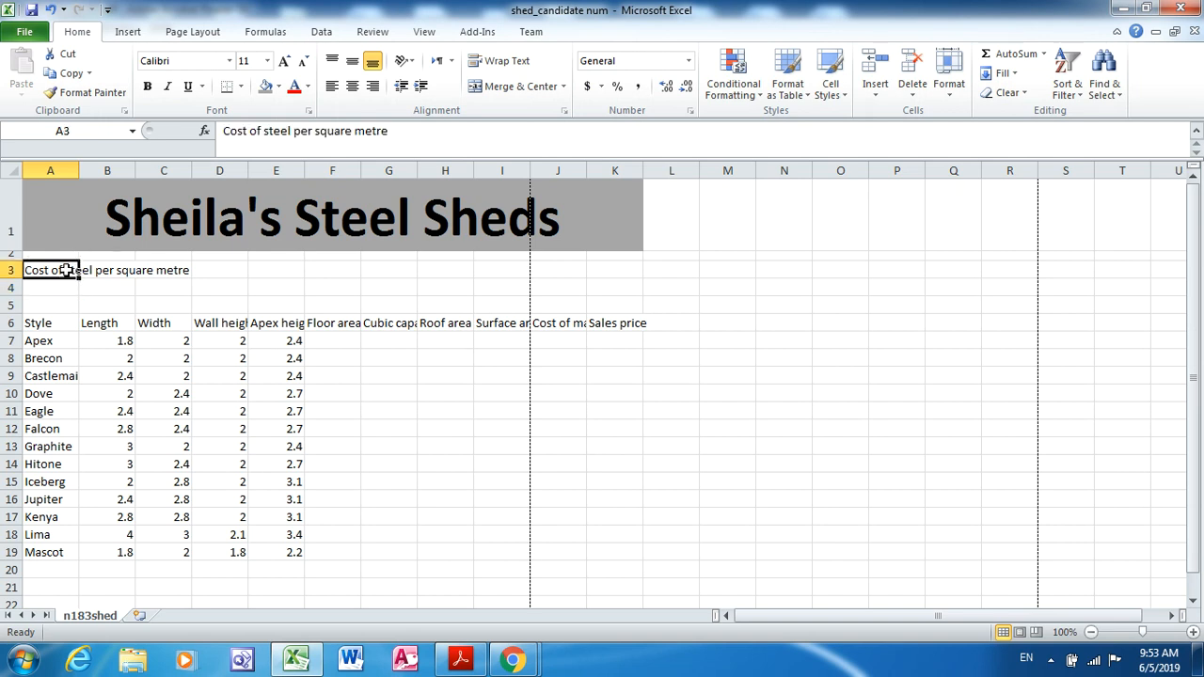
{"action": "left_click", "coordinate": [508, 61]}
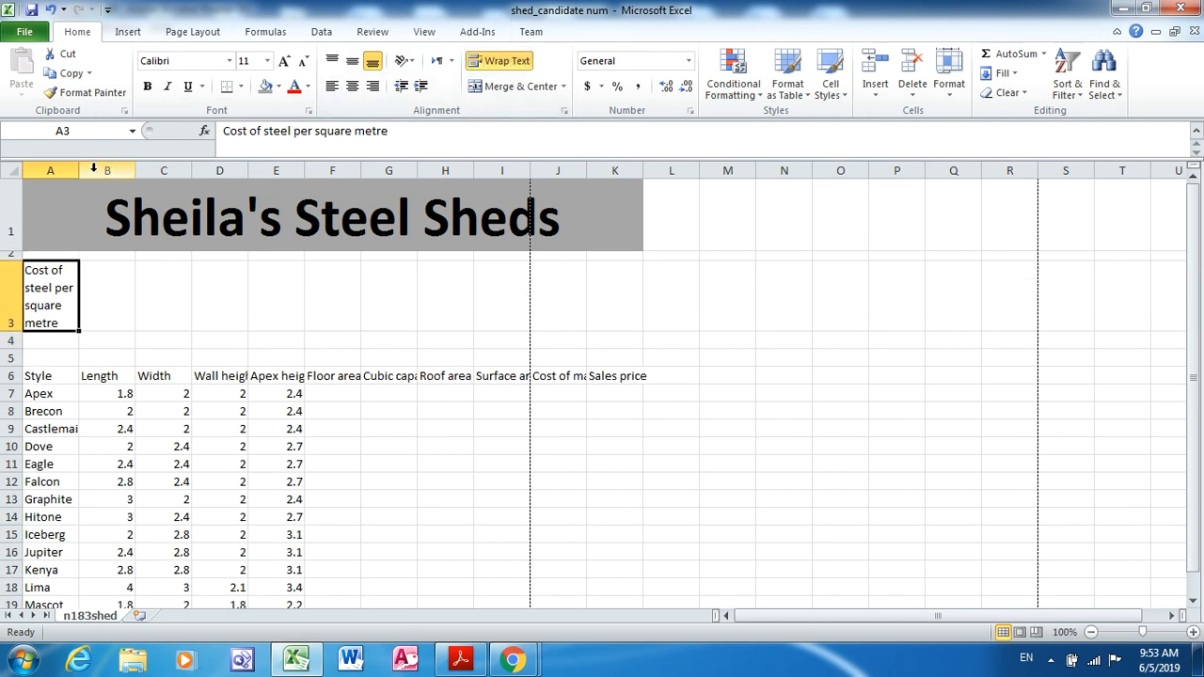
{"action": "left_click_drag", "start_coordinate": [76, 175], "coordinate": [121, 174]}
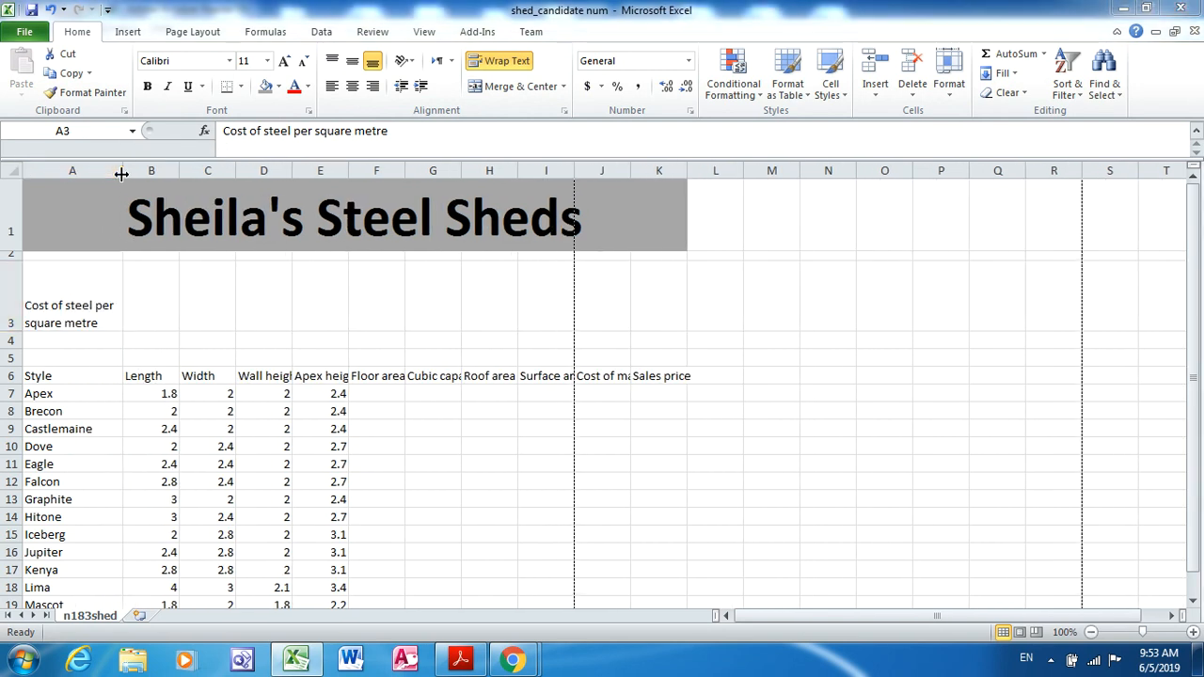
Enter the label "Cost factor" in cell B3 and widen column B to fit it
{"action": "key", "text": "alt+Tab"}
{"action": "key", "text": "alt+Tab"}
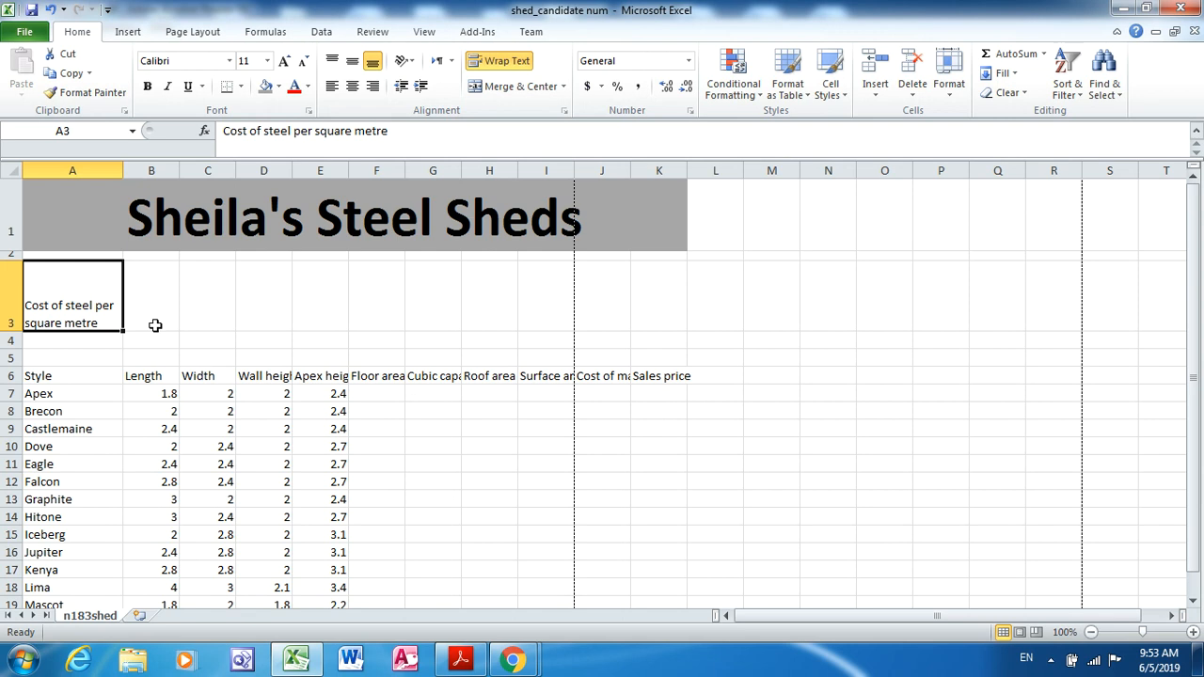
{"action": "left_click", "coordinate": [148, 304]}
{"action": "type", "text": "Co"}
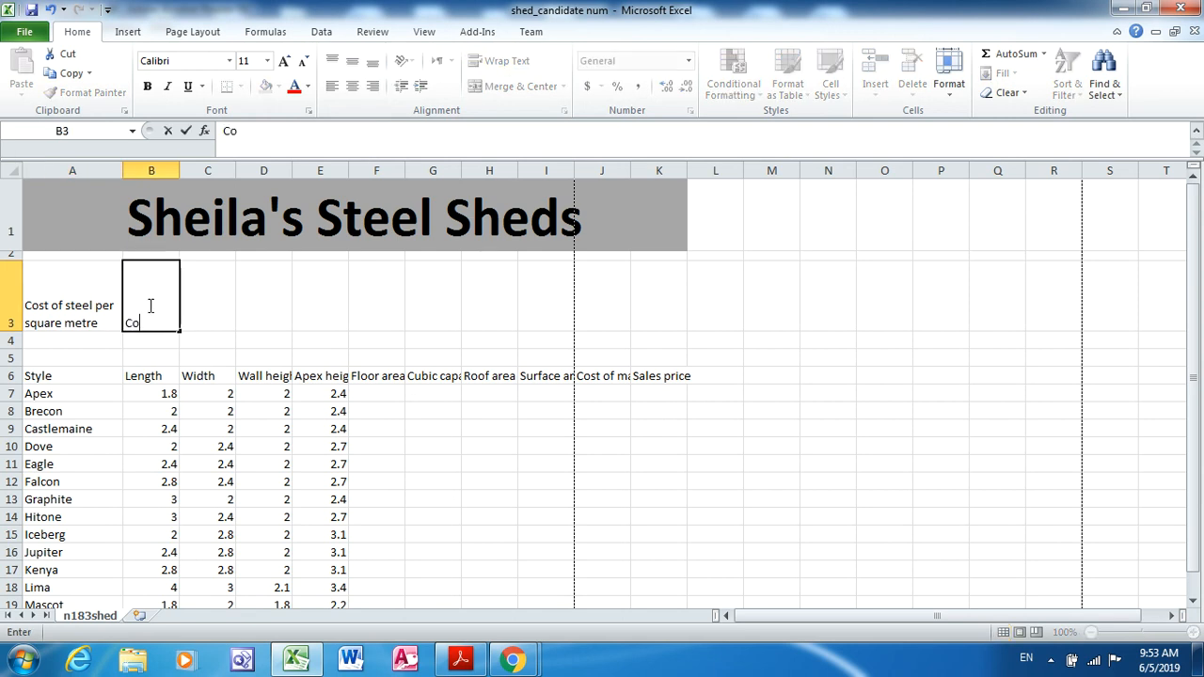
{"action": "type", "text": "st factor"}
{"action": "key", "text": "Return"}
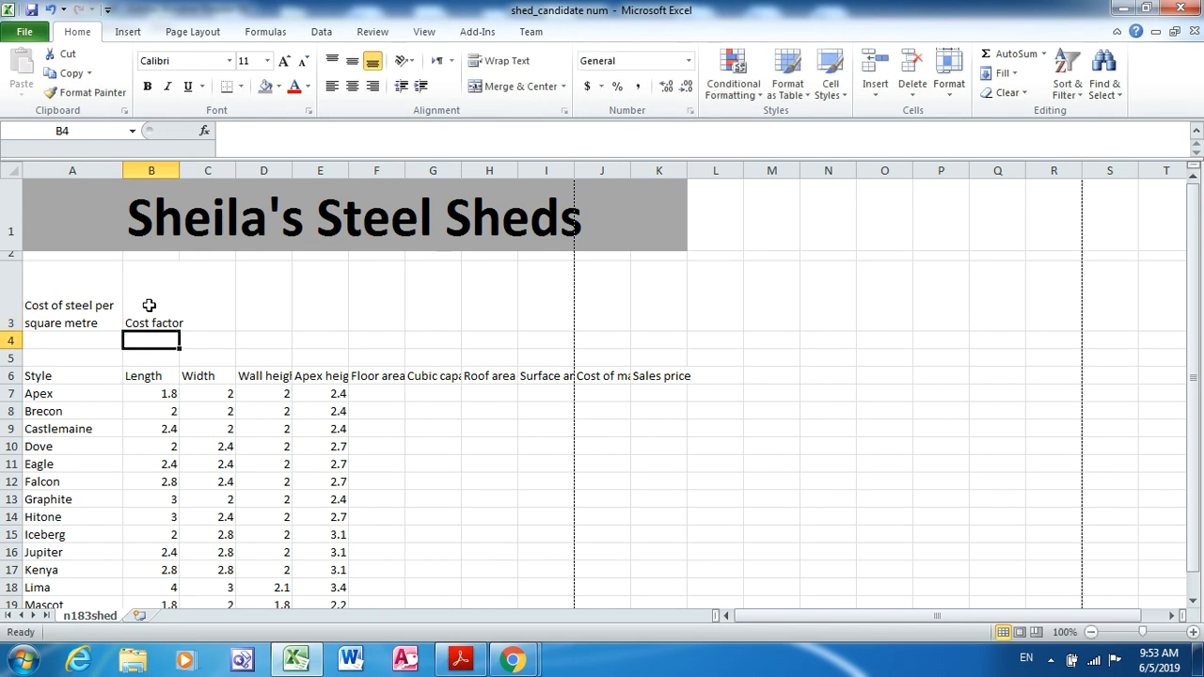
{"action": "left_click_drag", "start_coordinate": [180, 172], "coordinate": [189, 172]}
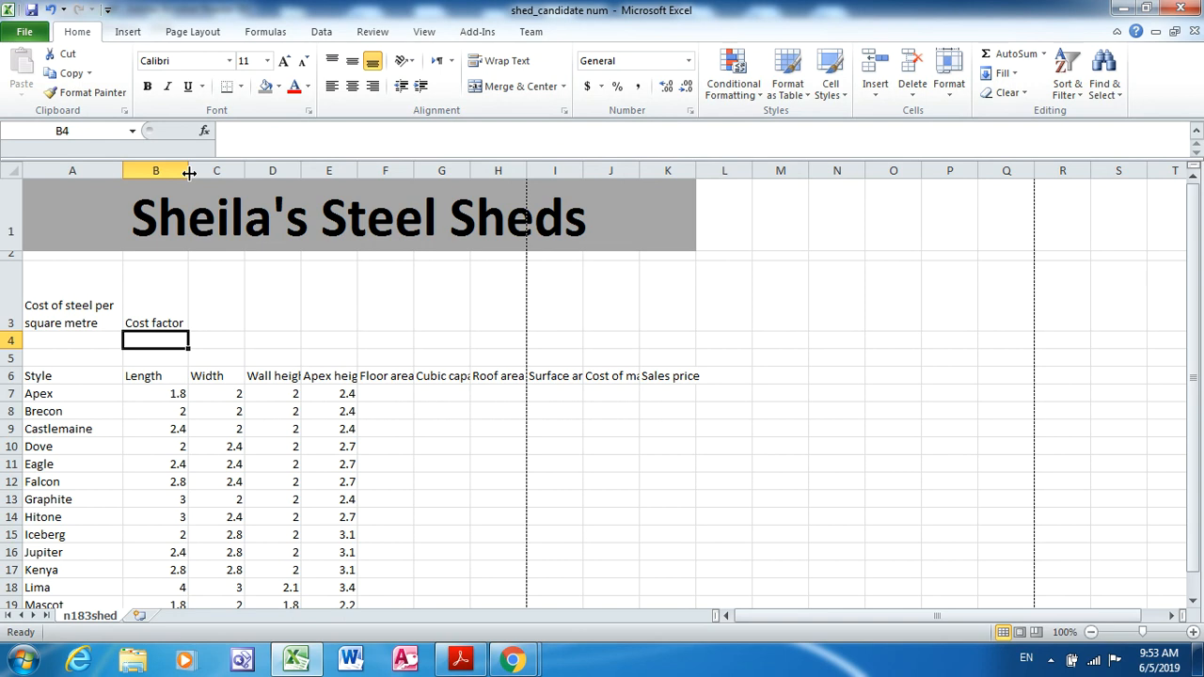
Compare with the exam paper's sample and reduce row 3's height to fit two lines of text, selecting A3:B3
{"action": "key", "text": "alt+Tab"}
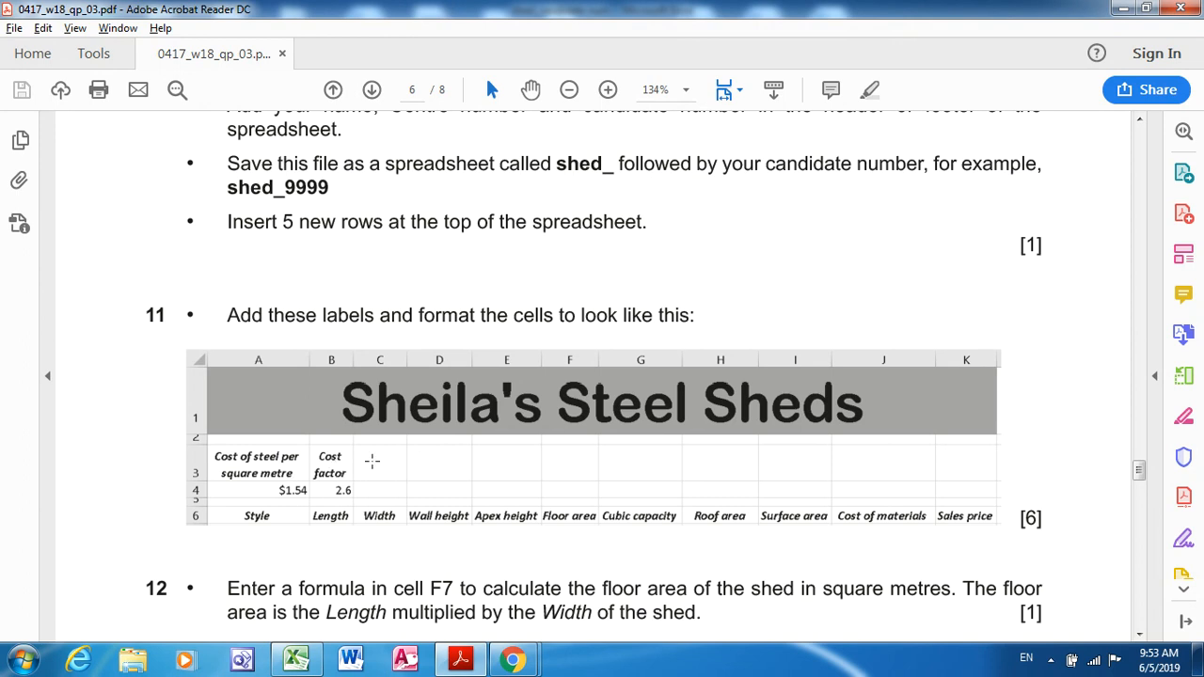
{"action": "key", "text": "alt+Tab"}
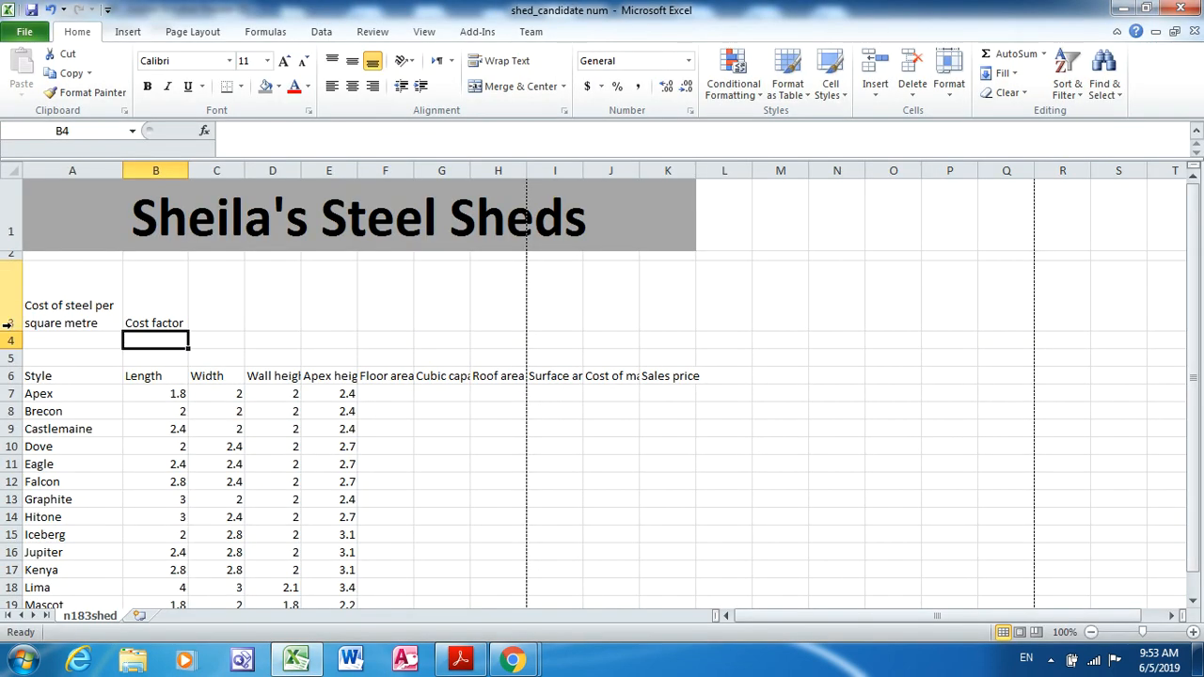
{"action": "left_click_drag", "start_coordinate": [10, 331], "coordinate": [148, 285]}
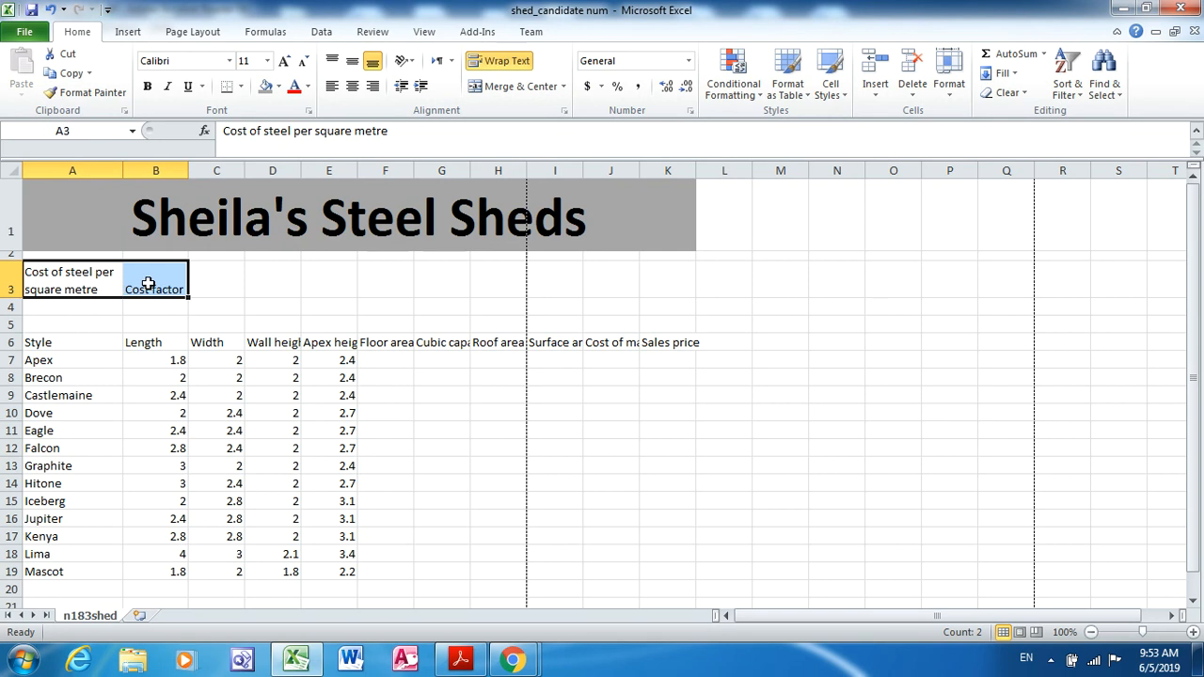
Format the labels in A3:B3 as bold italic and align them vertically to the middle
{"action": "left_click", "coordinate": [147, 86]}
{"action": "left_click", "coordinate": [167, 87]}
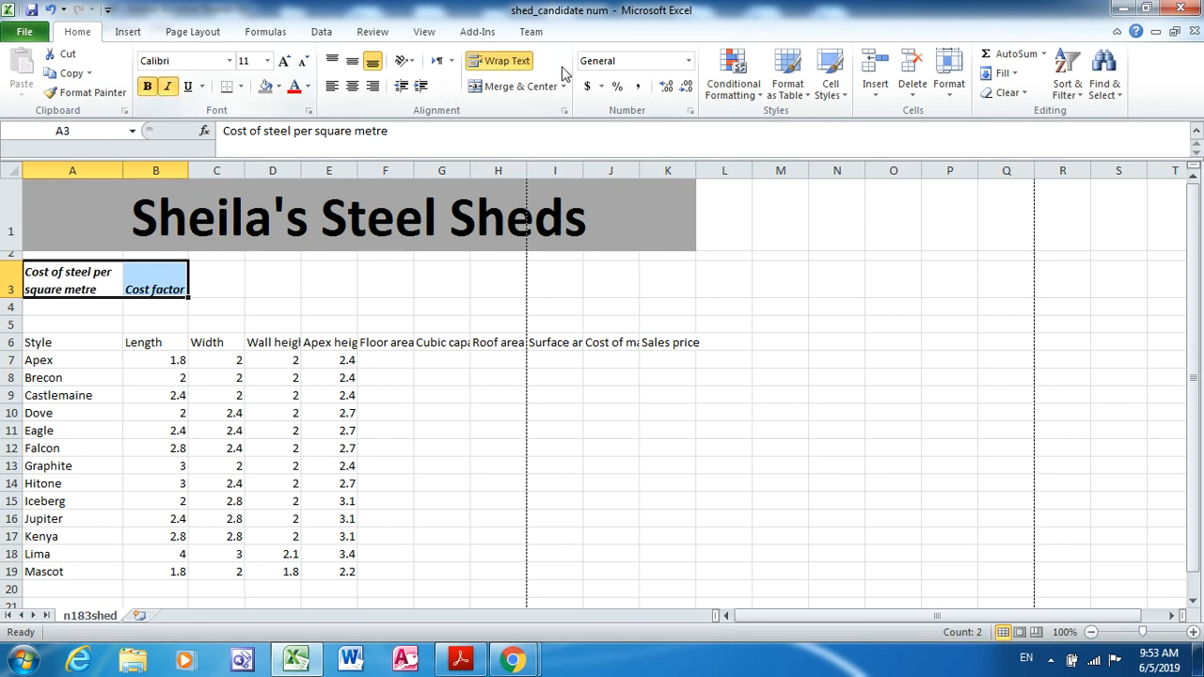
{"action": "left_click", "coordinate": [355, 71]}
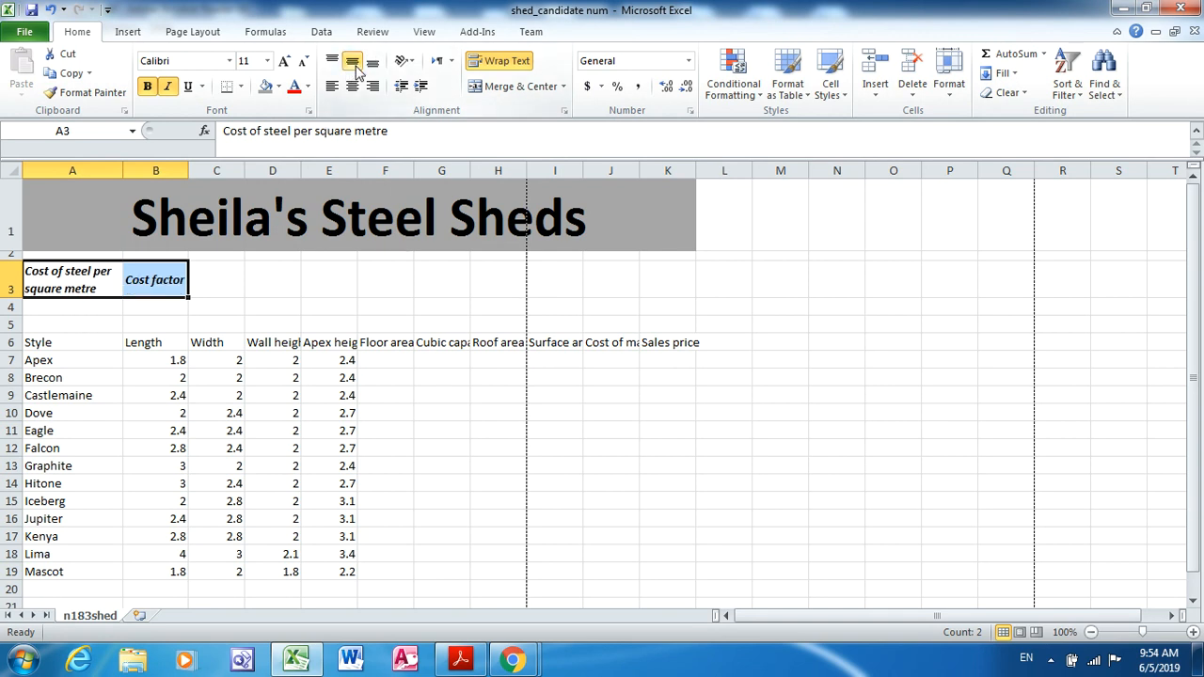
Narrow column B and wrap the "Cost factor" label in B3 onto two lines, as in the sample
{"action": "key", "text": "alt+Tab"}
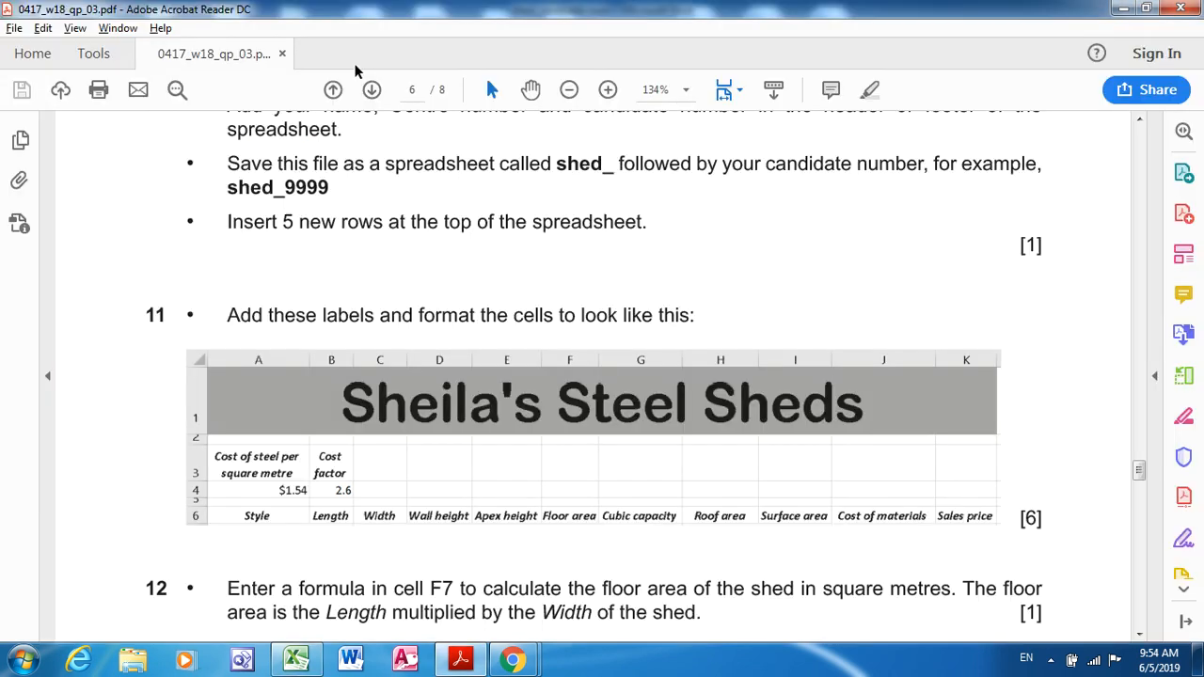
{"action": "key", "text": "alt+Tab"}
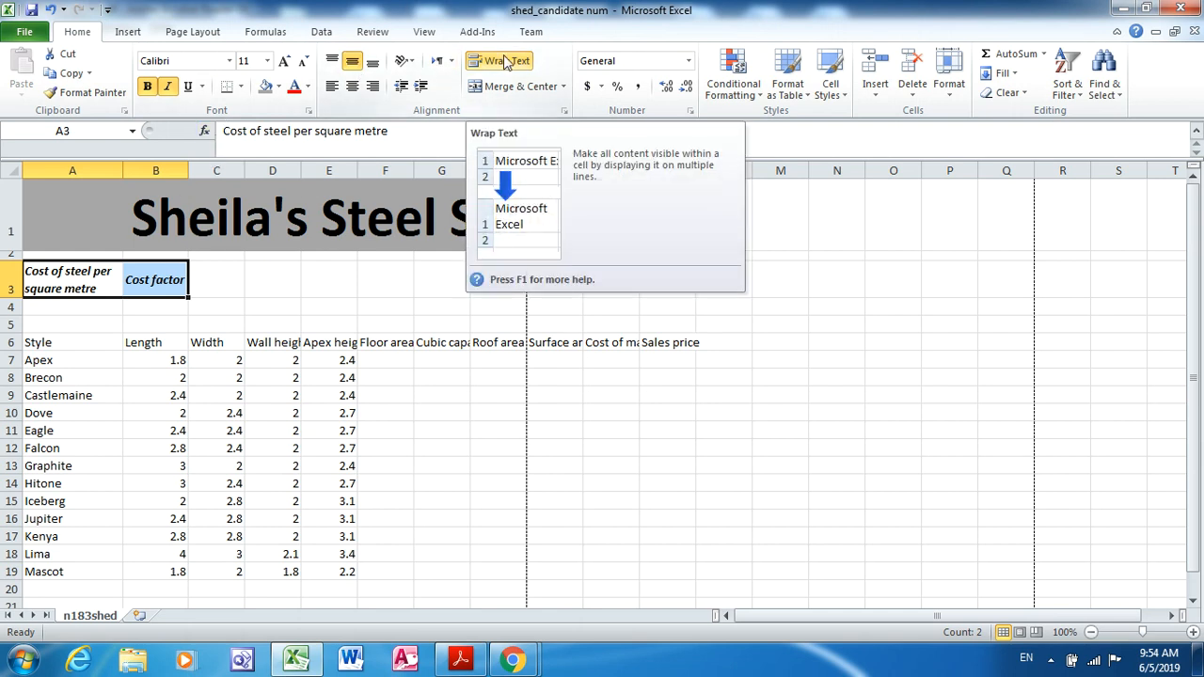
{"action": "left_click_drag", "start_coordinate": [314, 322], "coordinate": [156, 281]}
{"action": "left_click", "coordinate": [156, 281]}
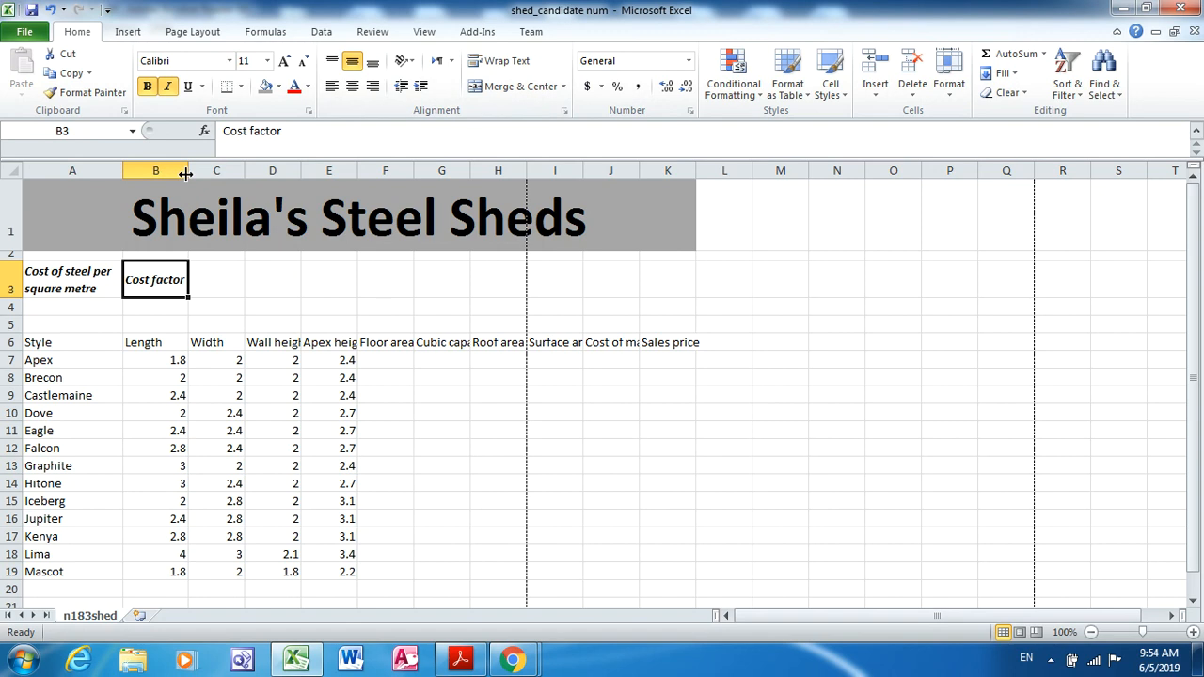
{"action": "left_click_drag", "start_coordinate": [185, 174], "coordinate": [164, 174]}
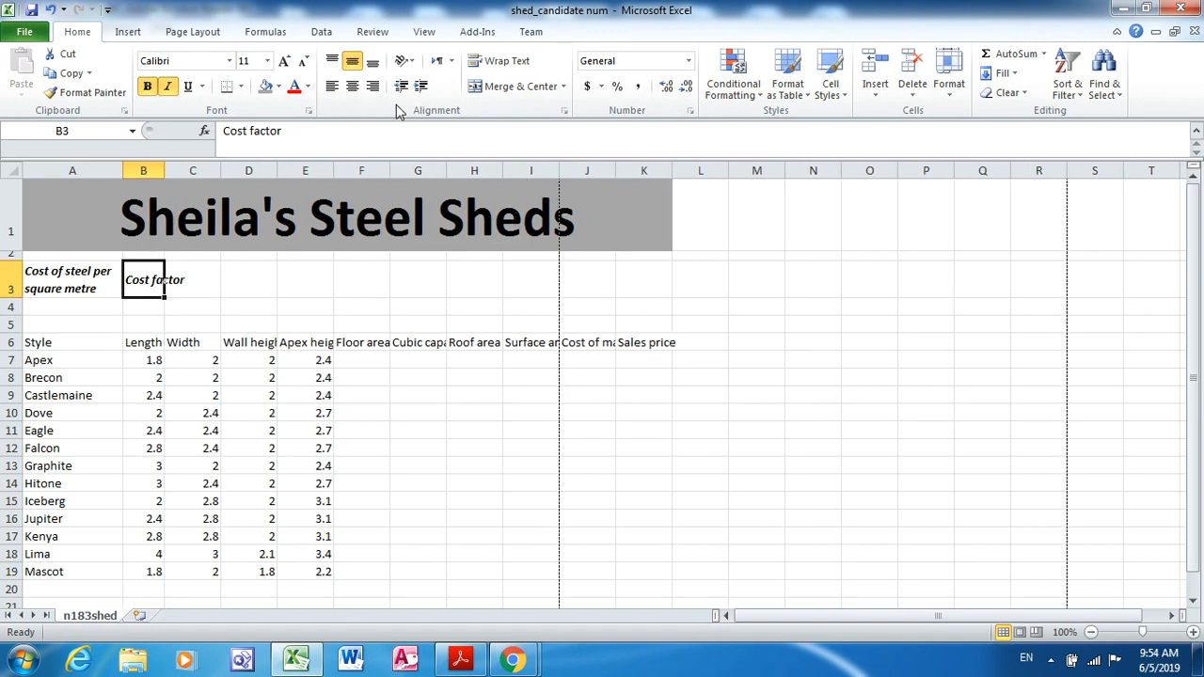
{"action": "left_click", "coordinate": [499, 60]}
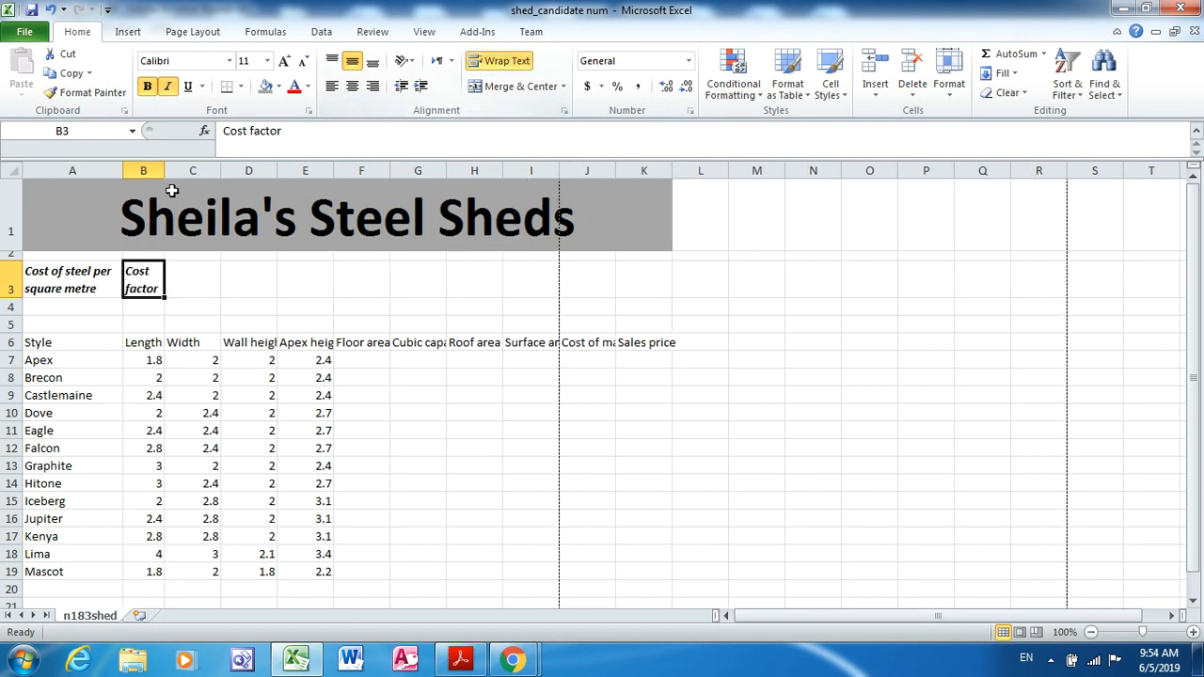
Widen column B slightly and compare the layout with the sample in the exam paper
{"action": "key", "text": "alt+Tab"}
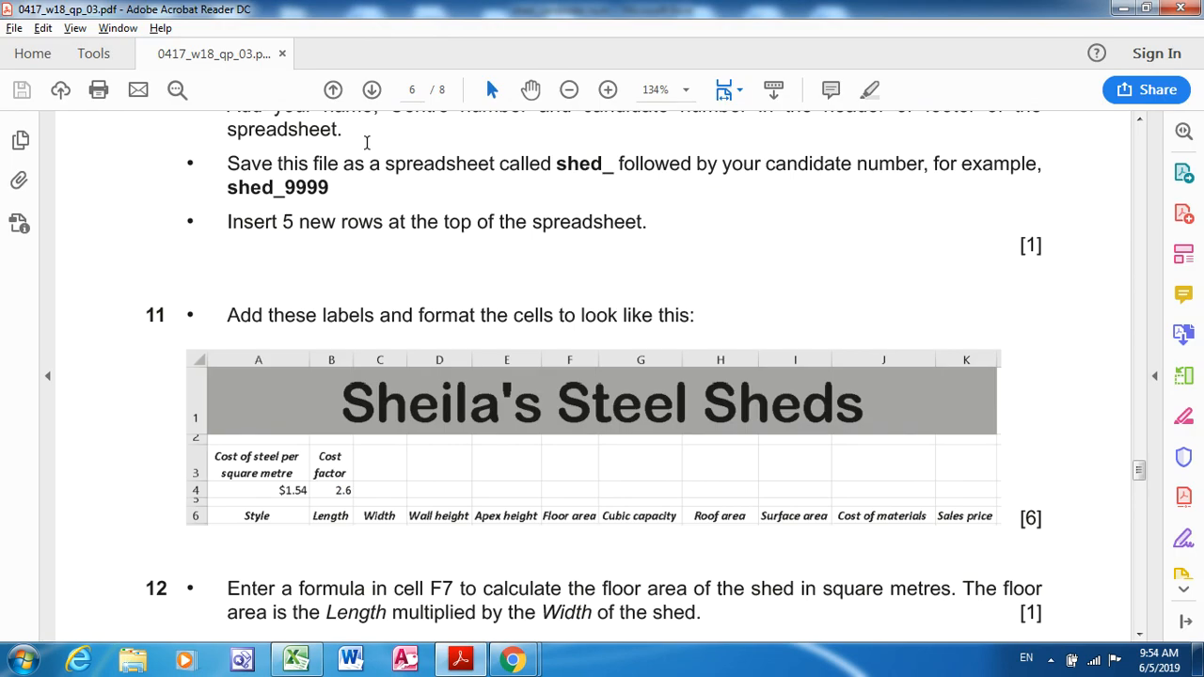
{"action": "key", "text": "alt+Tab"}
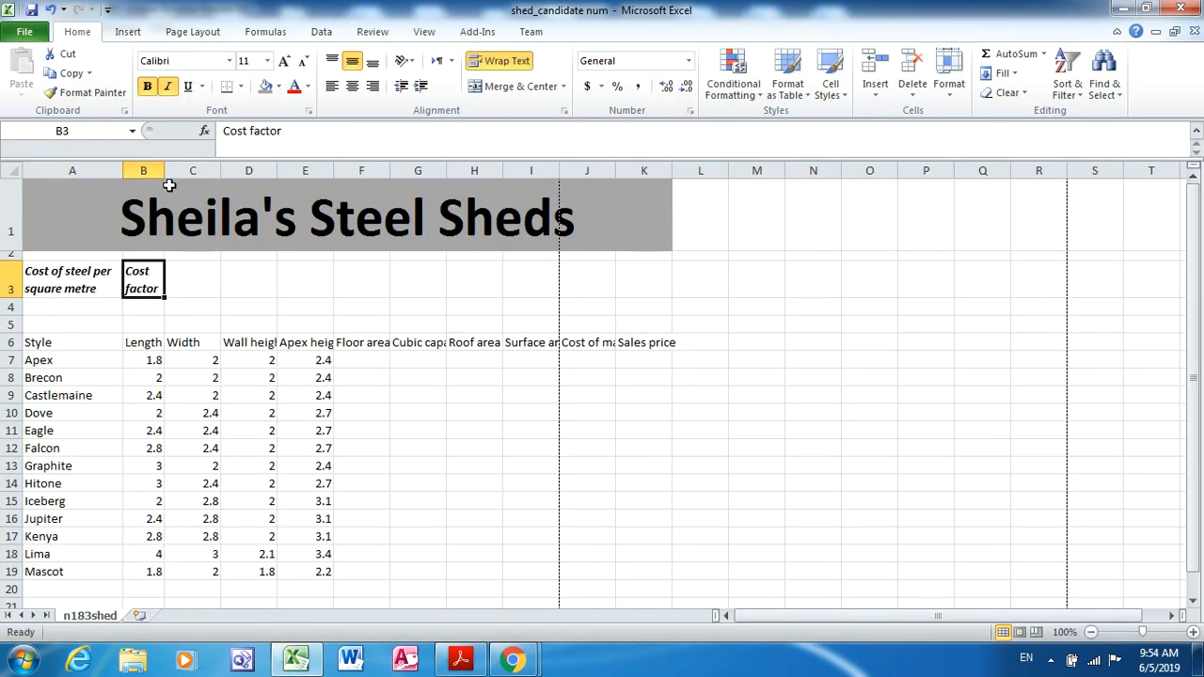
{"action": "left_click_drag", "start_coordinate": [165, 171], "coordinate": [174, 171]}
{"action": "key", "text": "alt+Tab"}
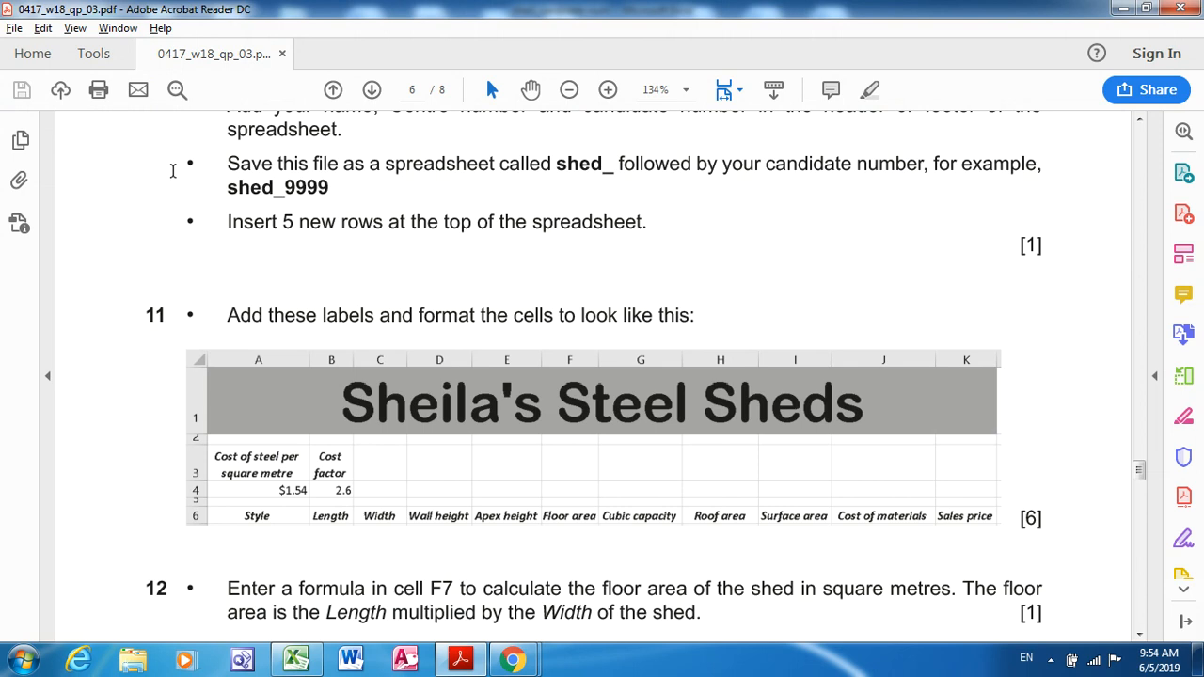
Centre the labels in A3:B3 horizontally
{"action": "key", "text": "alt+Tab"}
{"action": "left_click_drag", "start_coordinate": [79, 280], "coordinate": [139, 281]}
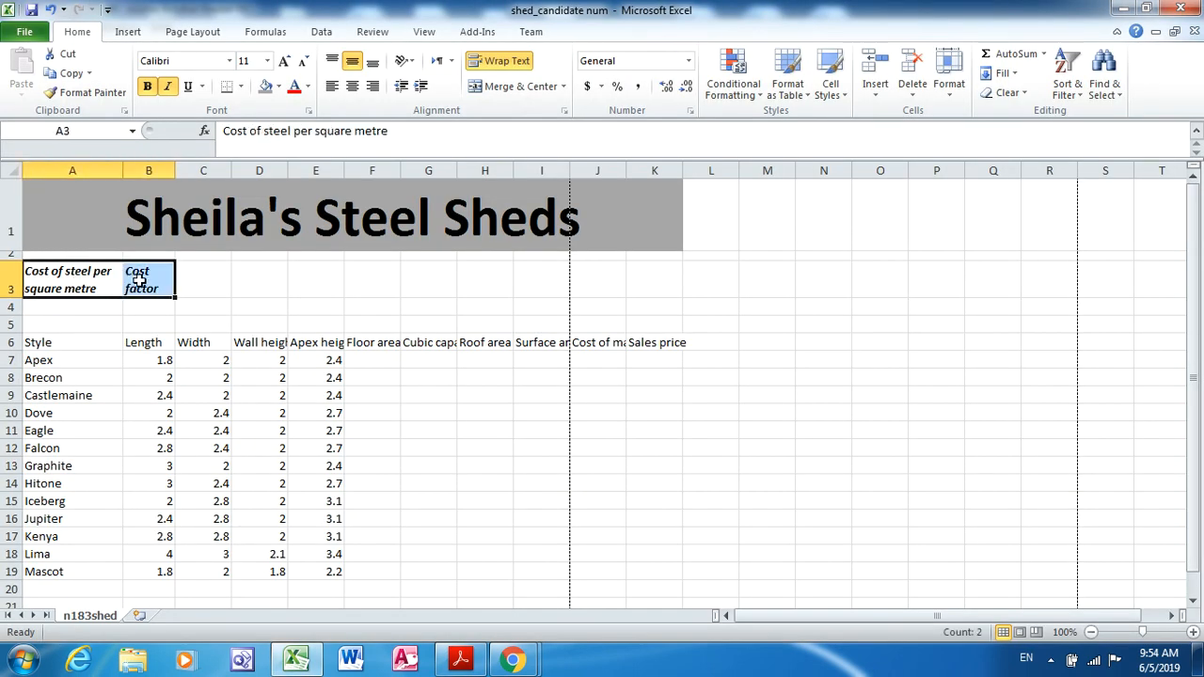
{"action": "left_click", "coordinate": [350, 86]}
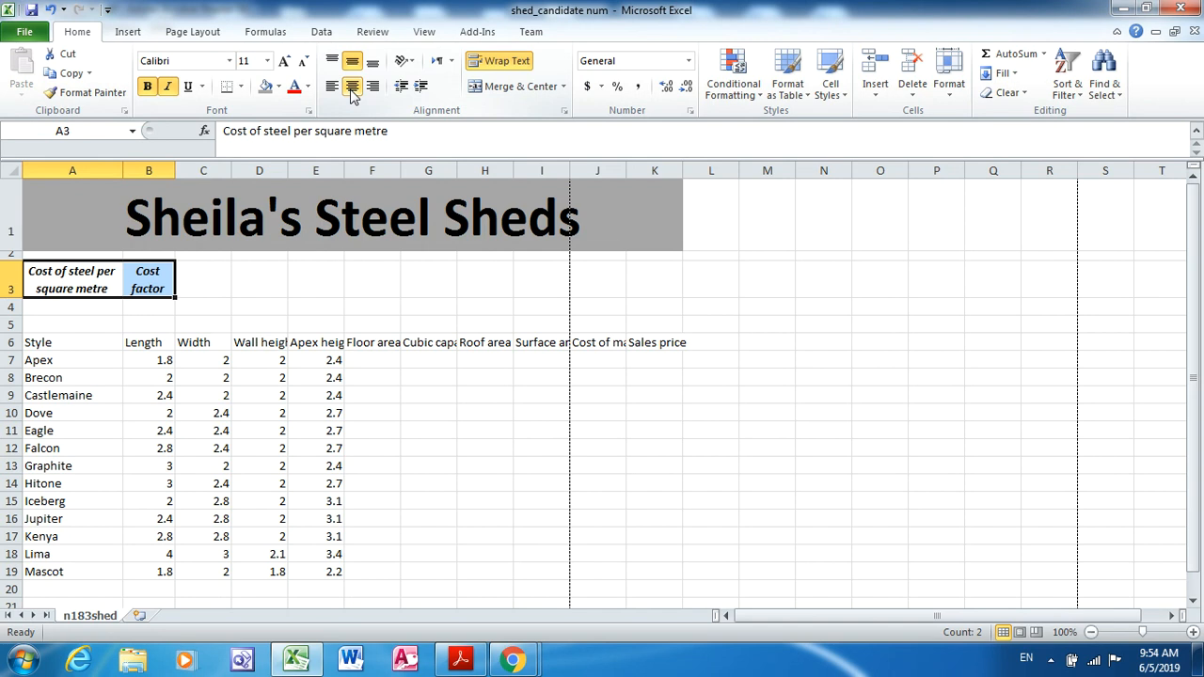
Check the sample's row 4 values in the exam paper and enter 1.54 in A4 and 2.6 in B4
{"action": "key", "text": "alt+Tab"}
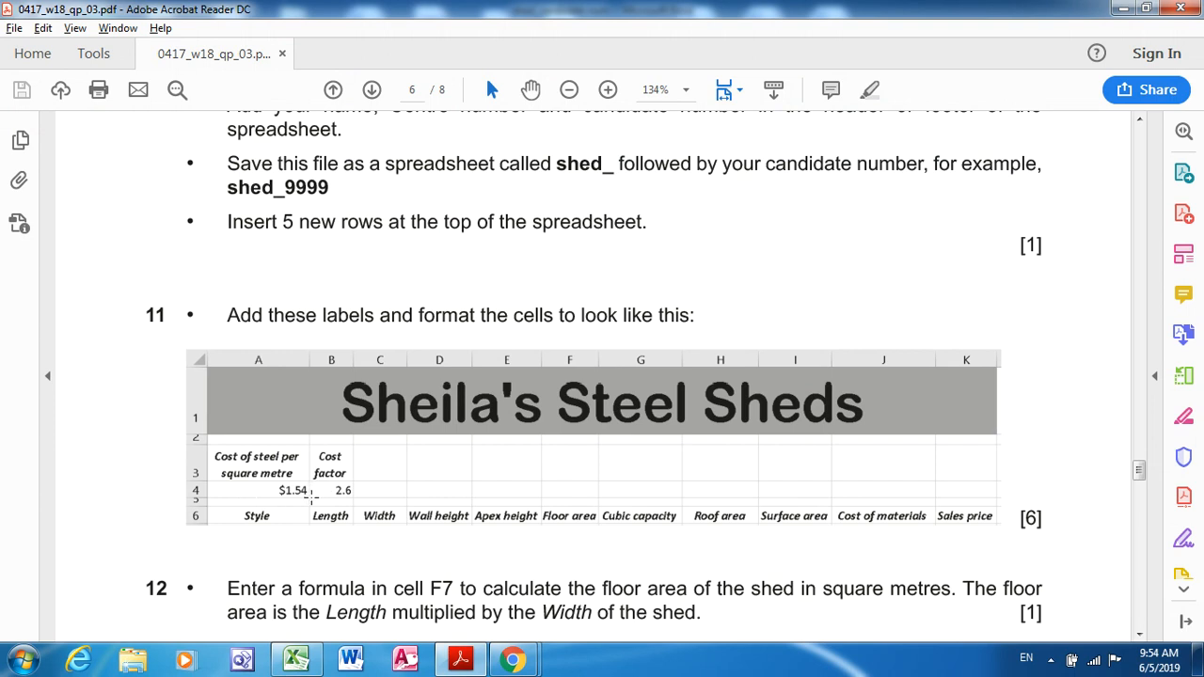
{"action": "key", "text": "alt+Tab"}
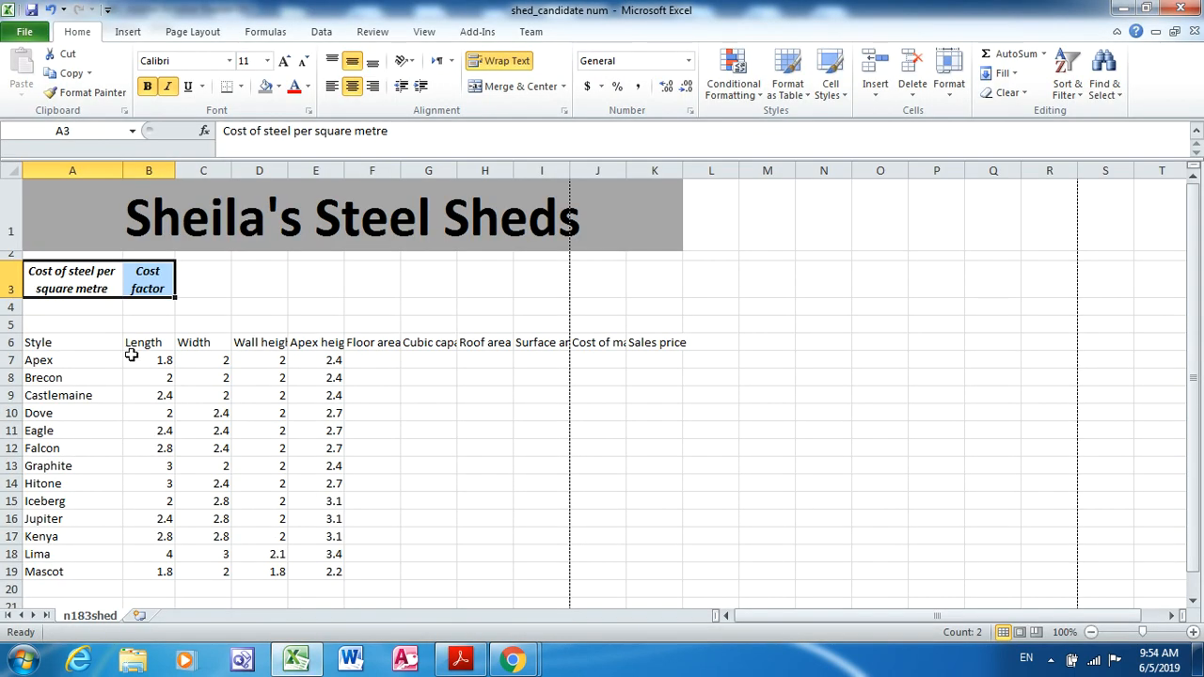
{"action": "left_click", "coordinate": [90, 307]}
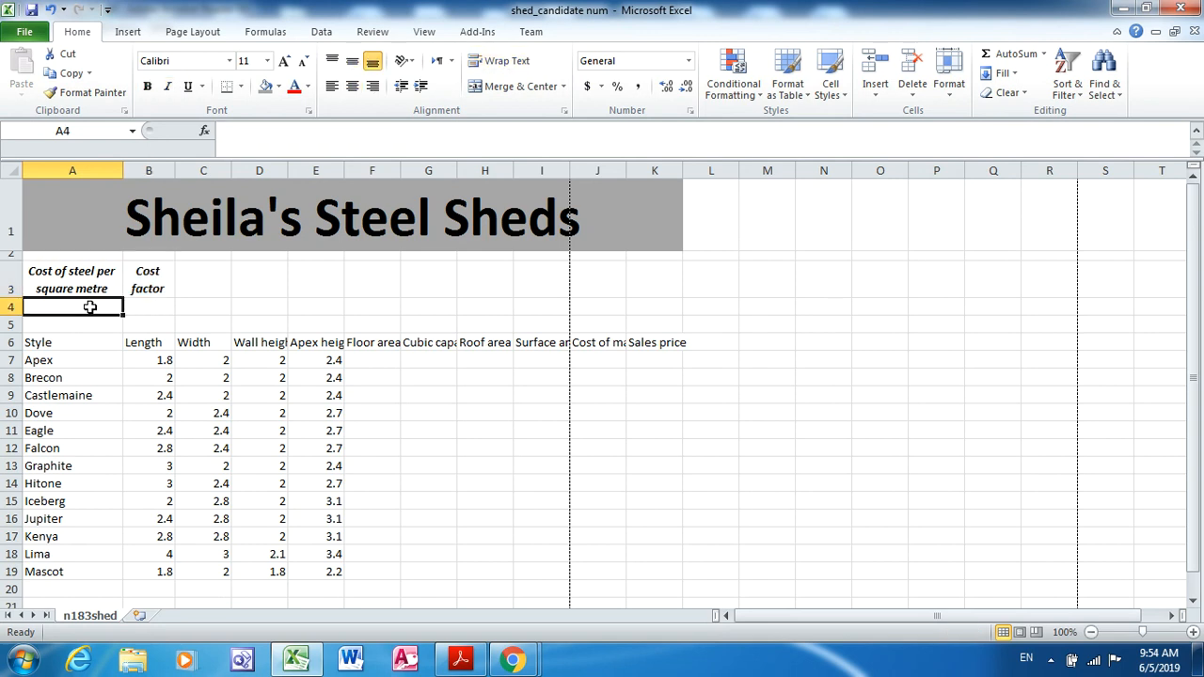
{"action": "type", "text": "1.54"}
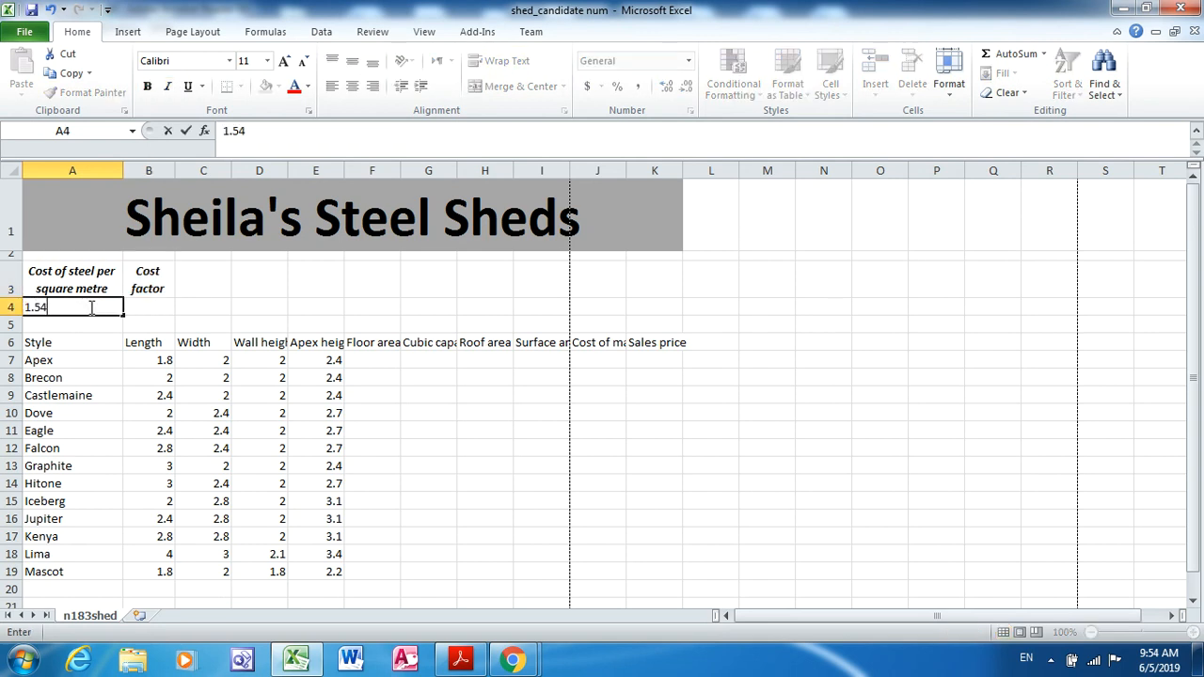
{"action": "left_click", "coordinate": [161, 307]}
{"action": "type", "text": "2.6"}
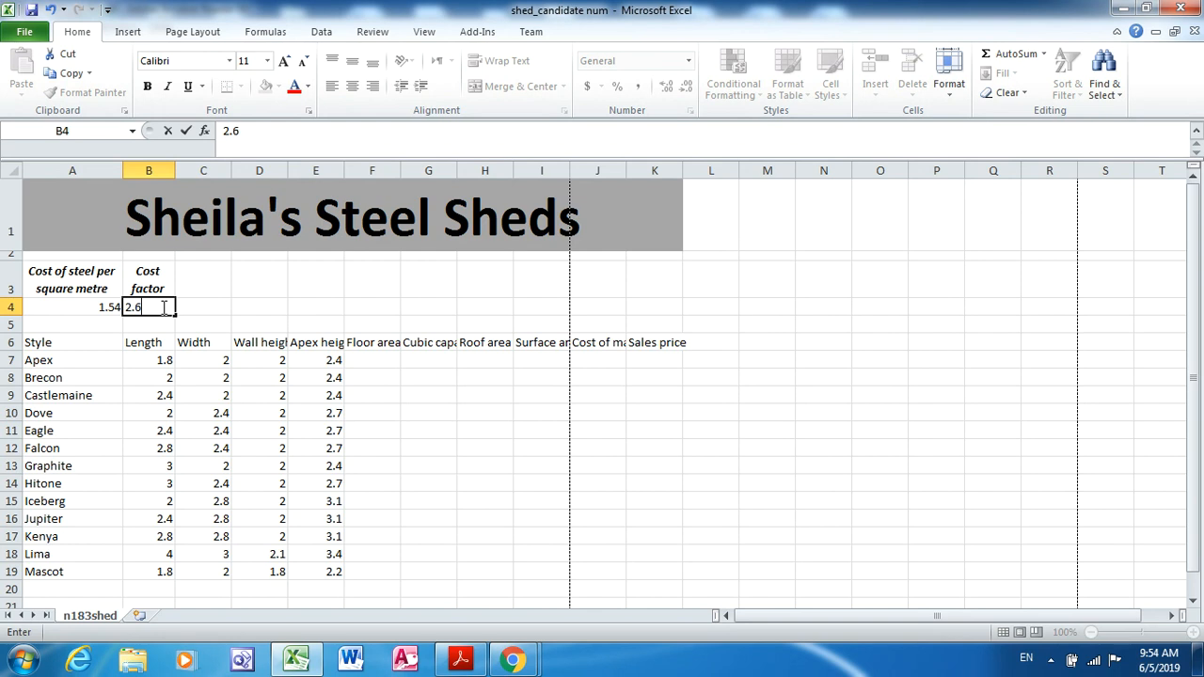
{"action": "key", "text": "Return"}
Format the steel cost in A4 as Currency with a dollar sign, matching the sample
{"action": "left_click", "coordinate": [79, 312]}
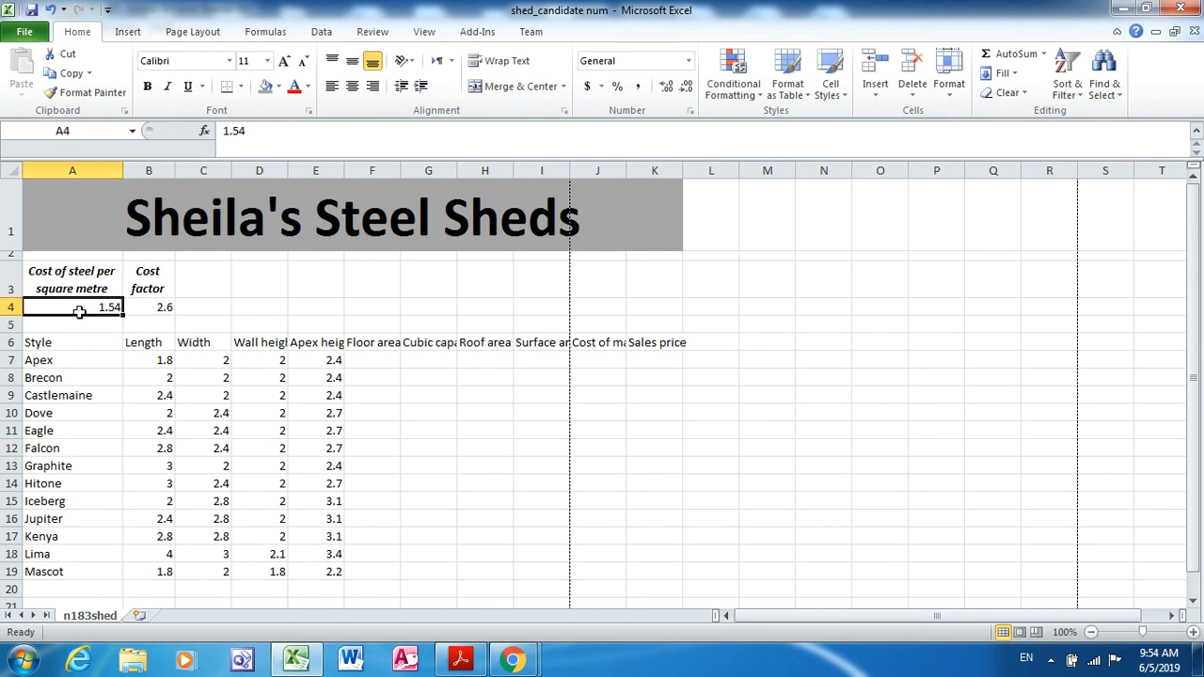
{"action": "left_click", "coordinate": [587, 87]}
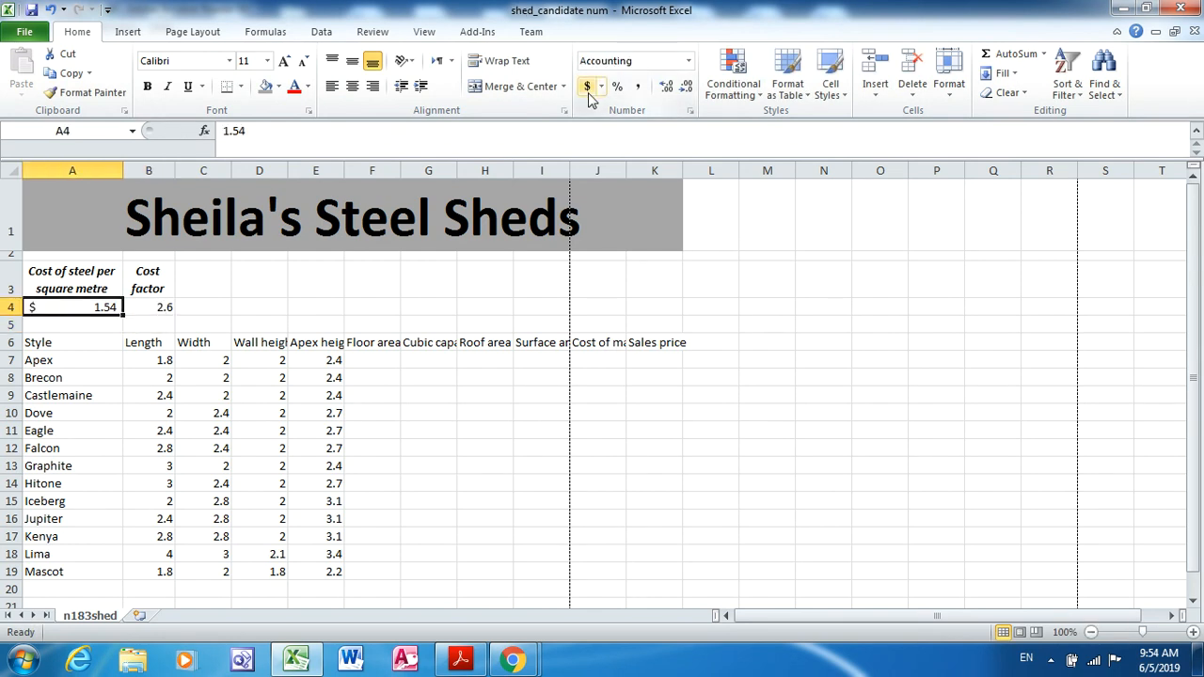
{"action": "left_click", "coordinate": [688, 60]}
{"action": "left_click", "coordinate": [657, 163]}
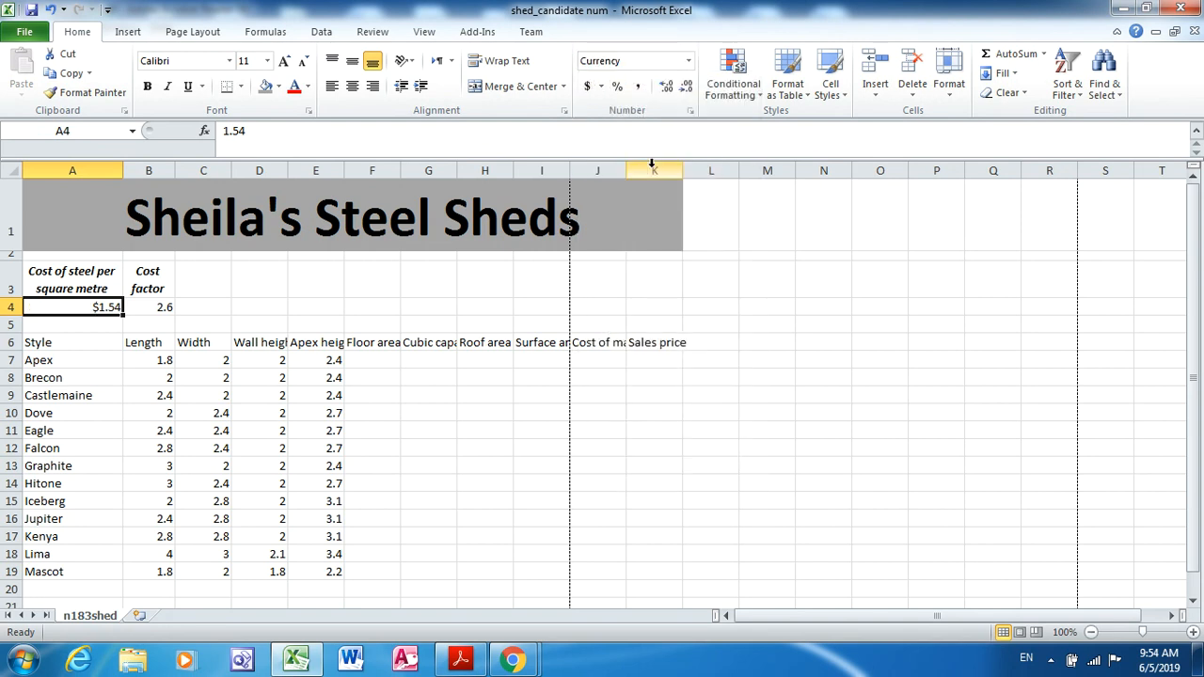
Compare with the exam paper's sample and reduce row 5 to a narrow spacer row
{"action": "key", "text": "alt+Tab"}
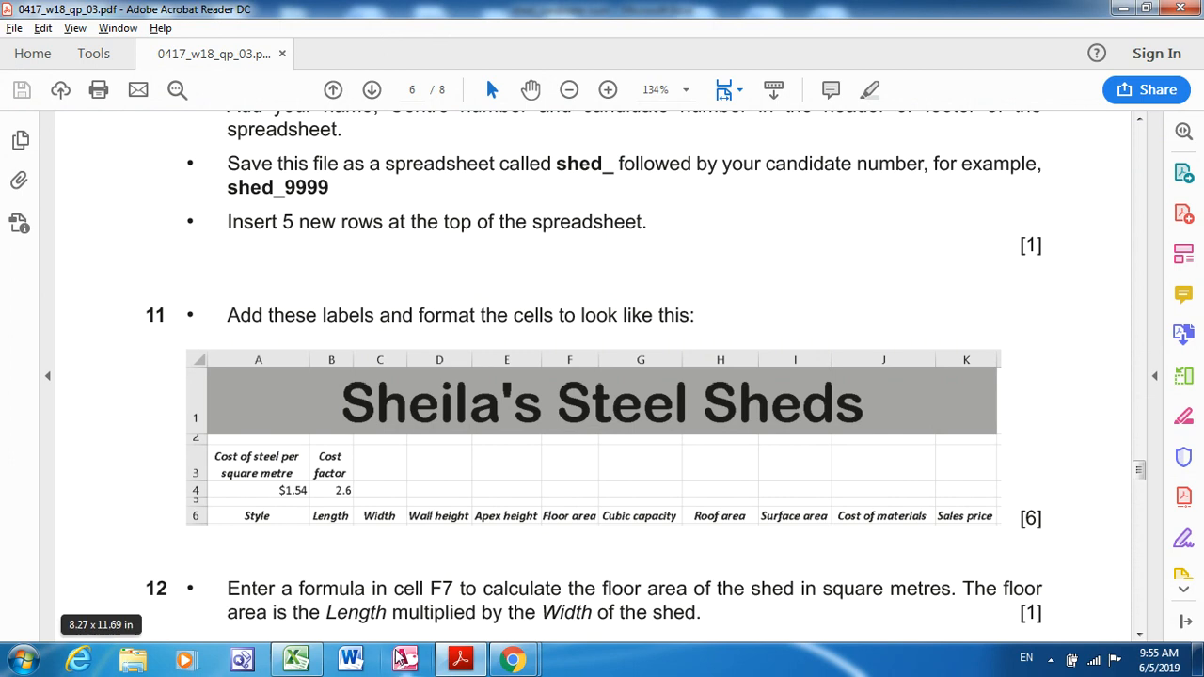
{"action": "left_click", "coordinate": [296, 658]}
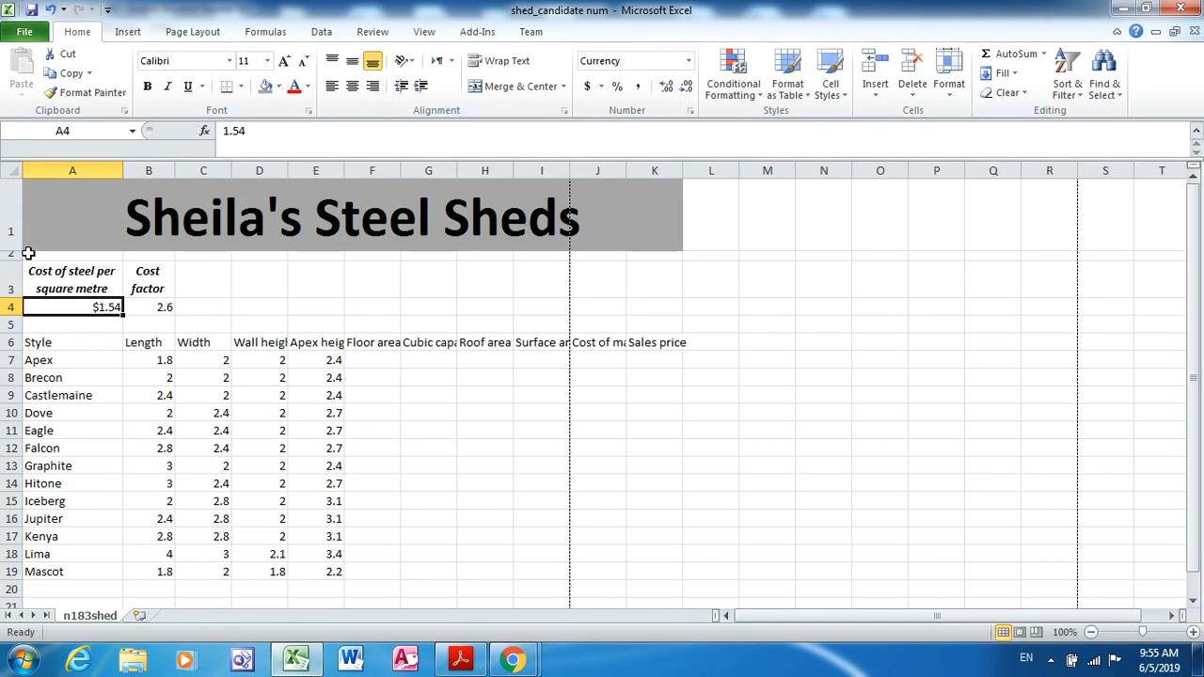
{"action": "left_click_drag", "start_coordinate": [17, 334], "coordinate": [17, 324]}
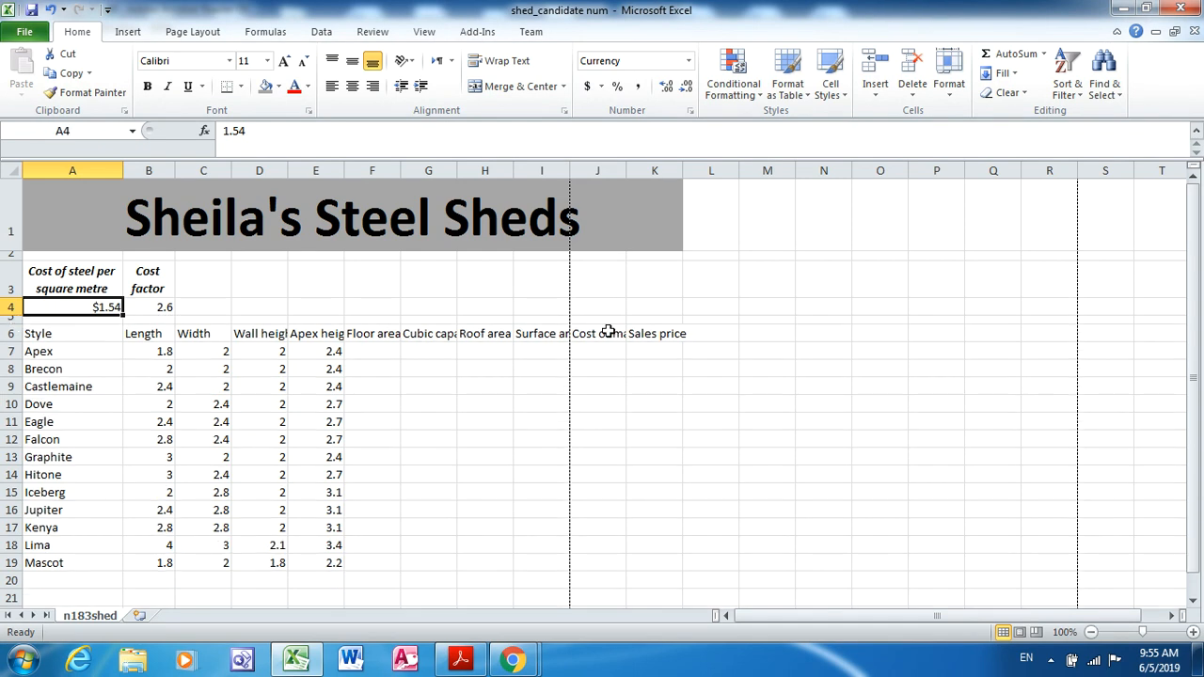
Check the column headings in the sample and format all of row 6 as bold italic
{"action": "key", "text": "alt+Tab"}
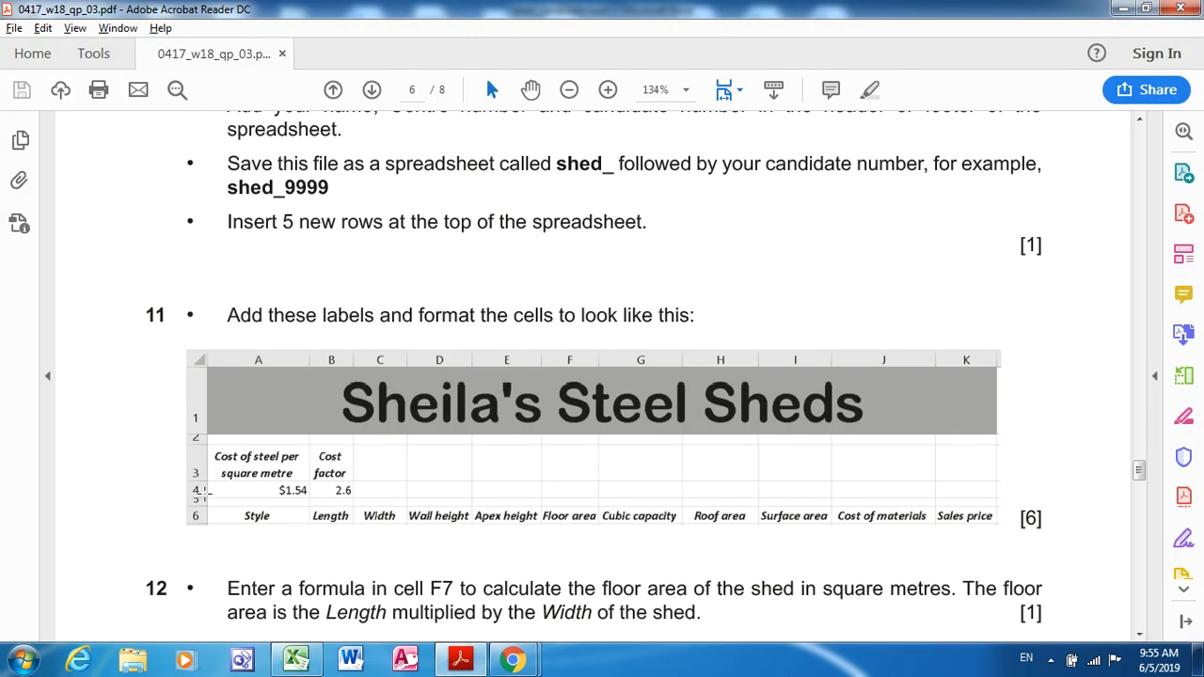
{"action": "key", "text": "alt+Tab"}
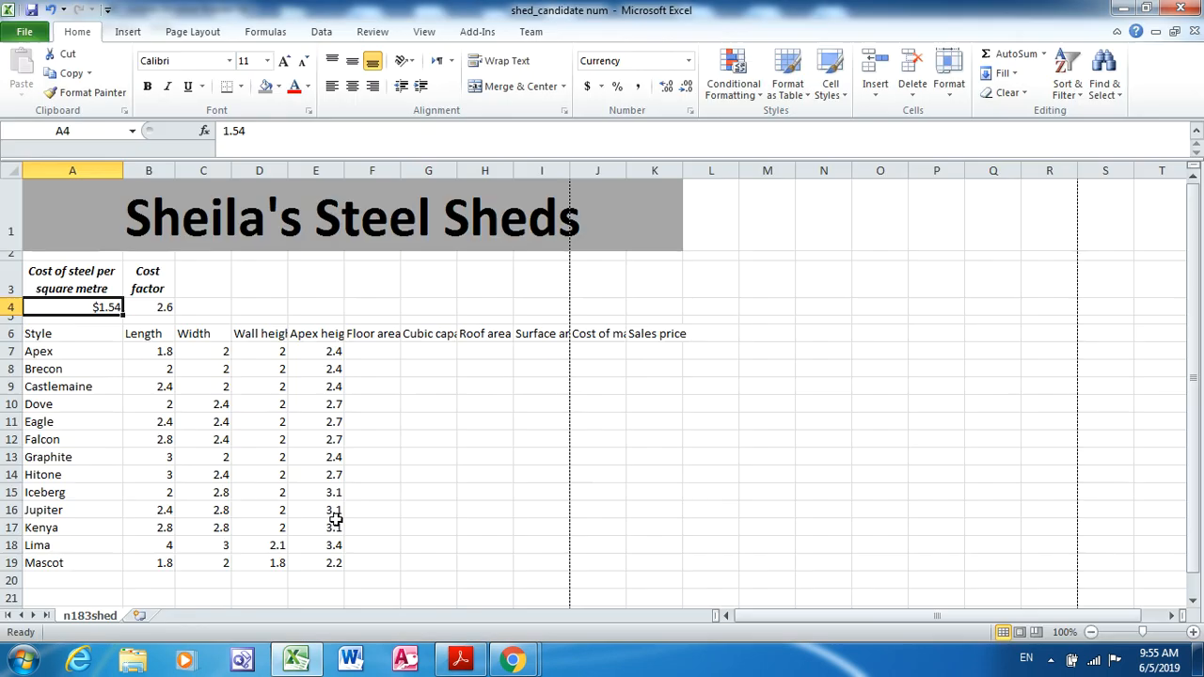
{"action": "left_click", "coordinate": [11, 333]}
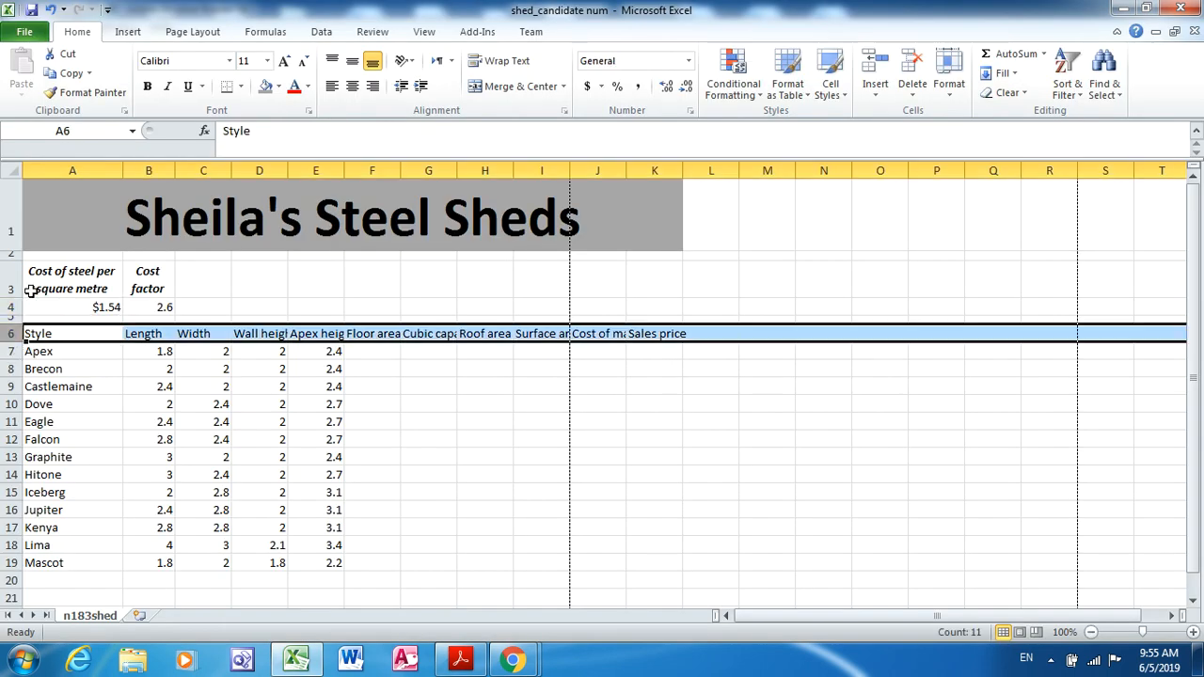
{"action": "left_click", "coordinate": [146, 86]}
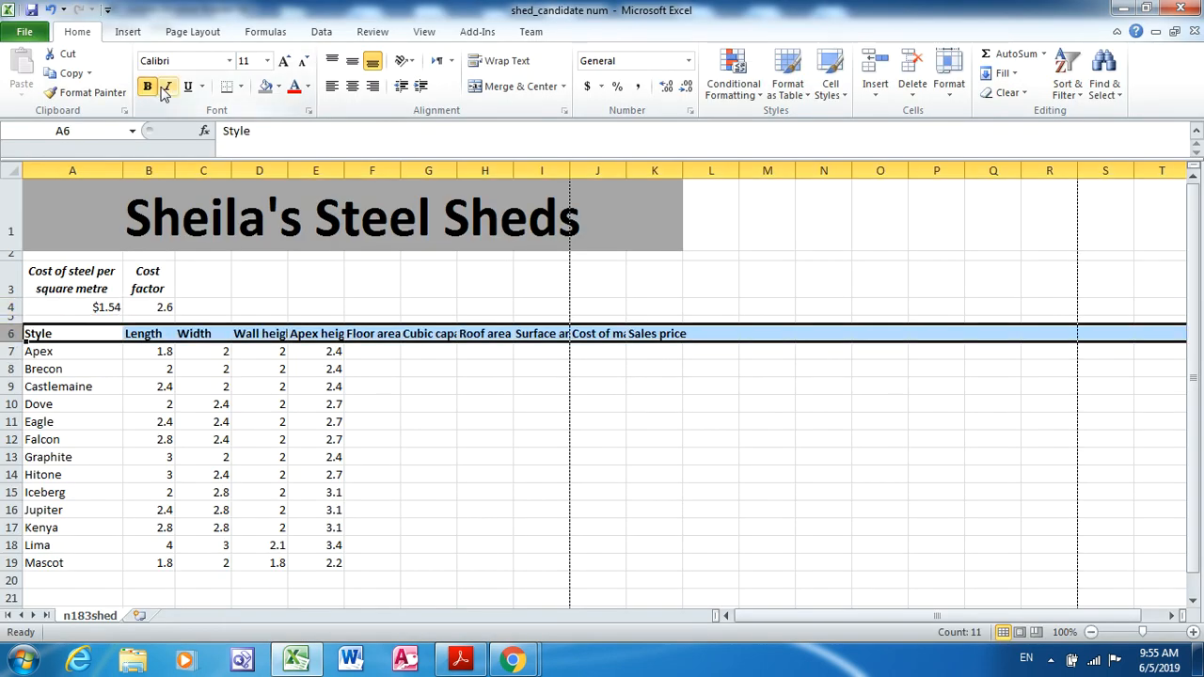
{"action": "left_click", "coordinate": [166, 87]}
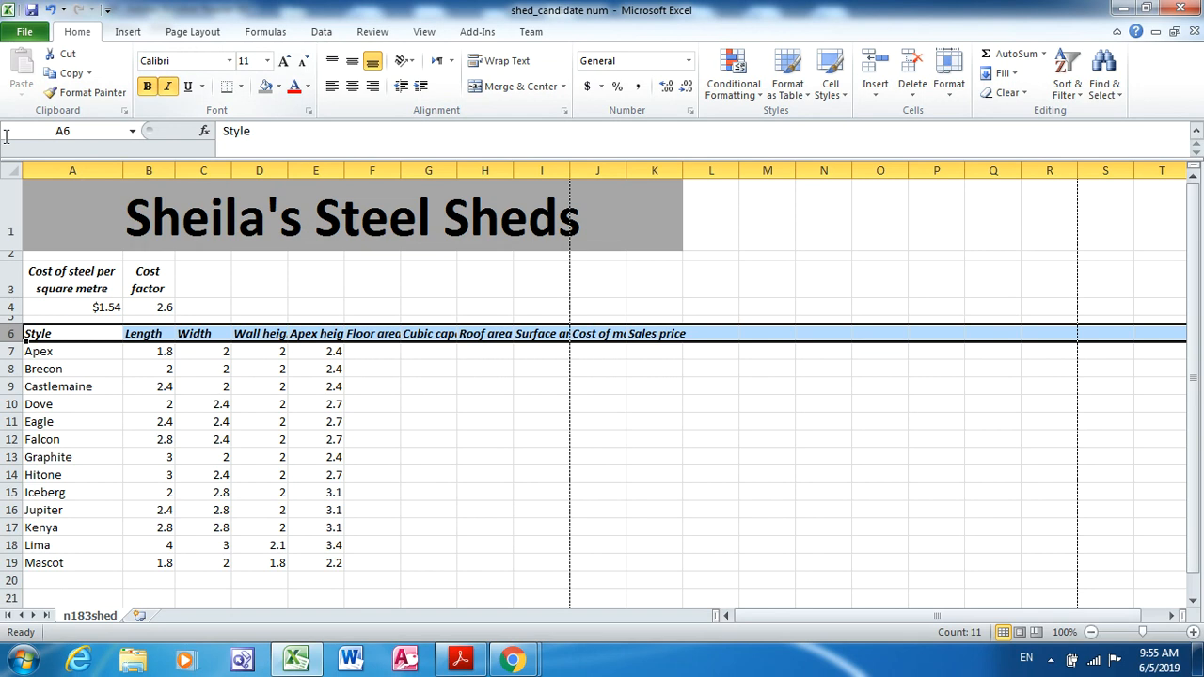
Autofit all columns of the sheet to their contents and bring up questions 12 to 14 in the exam paper
{"action": "left_click", "coordinate": [11, 170]}
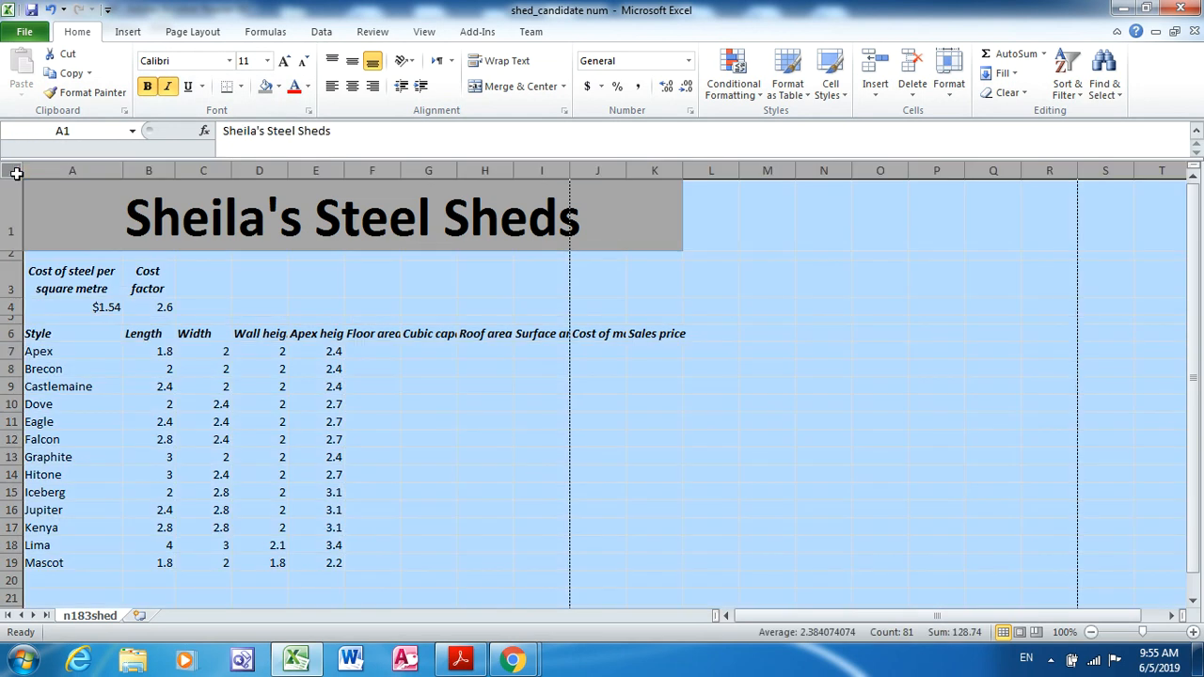
{"action": "double_click", "coordinate": [123, 170]}
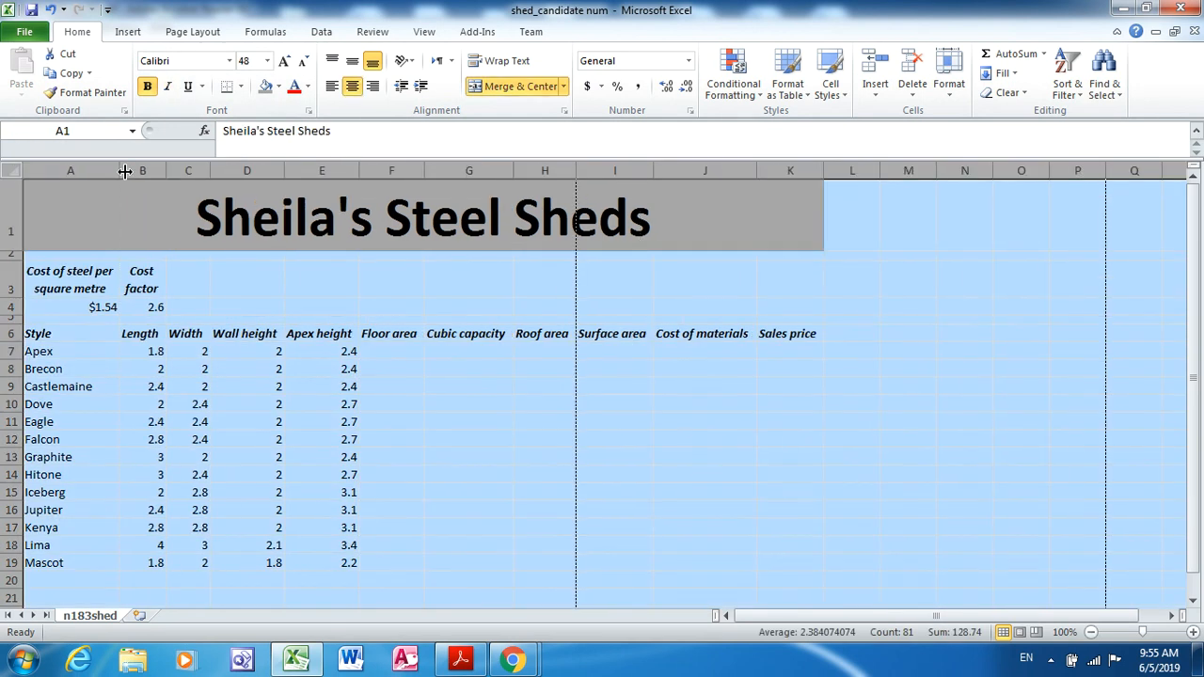
{"action": "key", "text": "alt+Tab"}
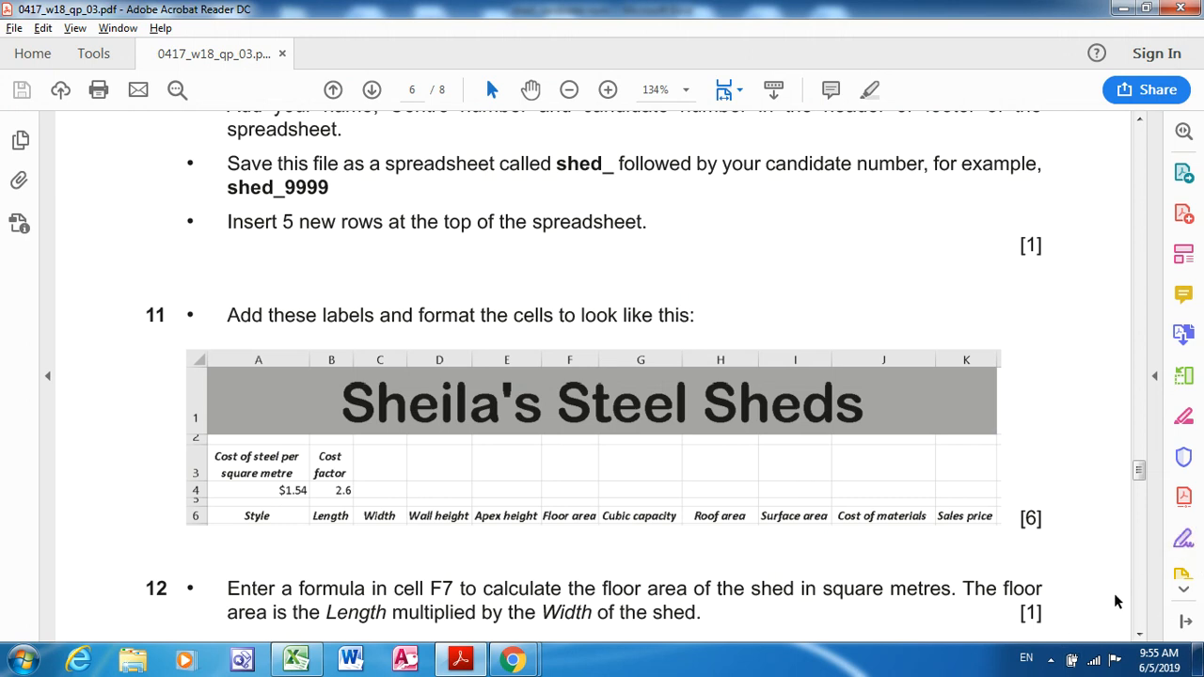
{"action": "left_click", "coordinate": [1138, 635]}
{"action": "left_click", "coordinate": [1139, 634]}
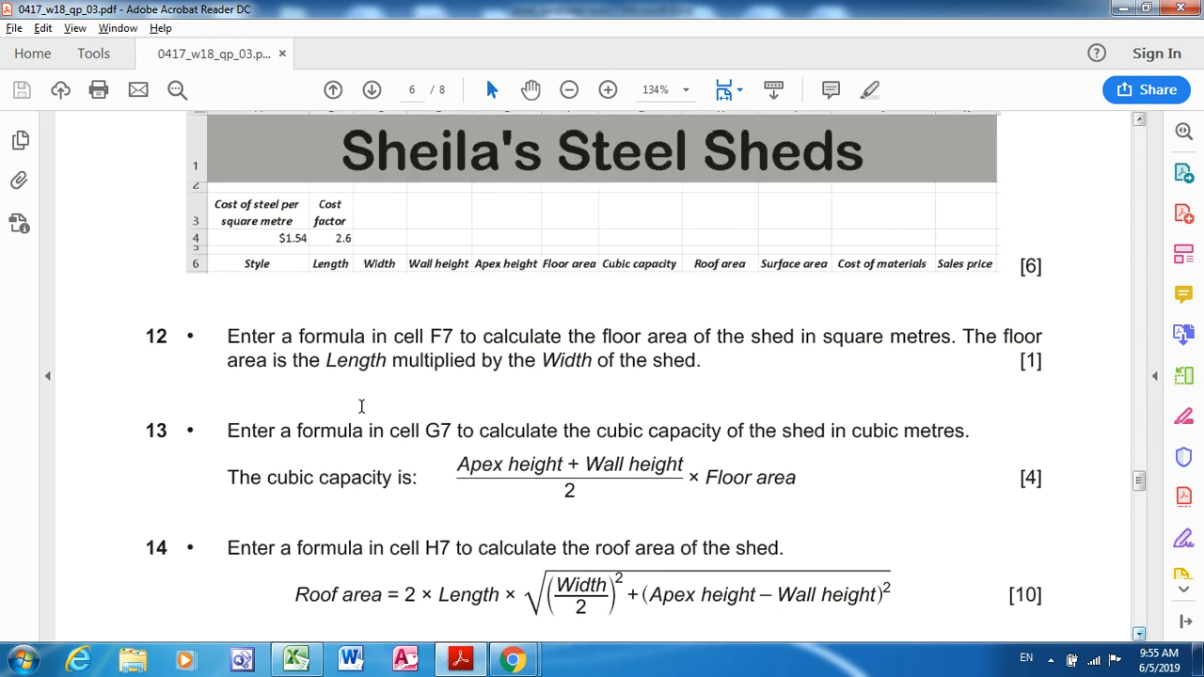
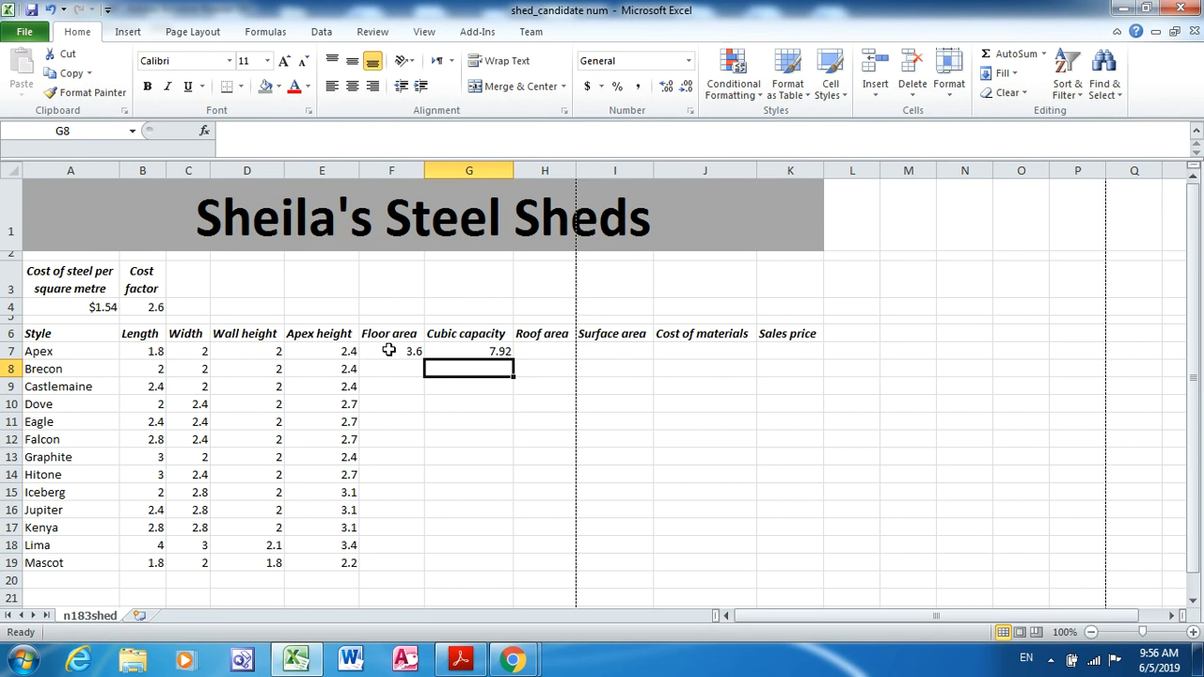
Review the cubic capacity formula in G7 and read the roof area formula in question 14 of the exam paper
{"action": "left_click", "coordinate": [498, 350]}
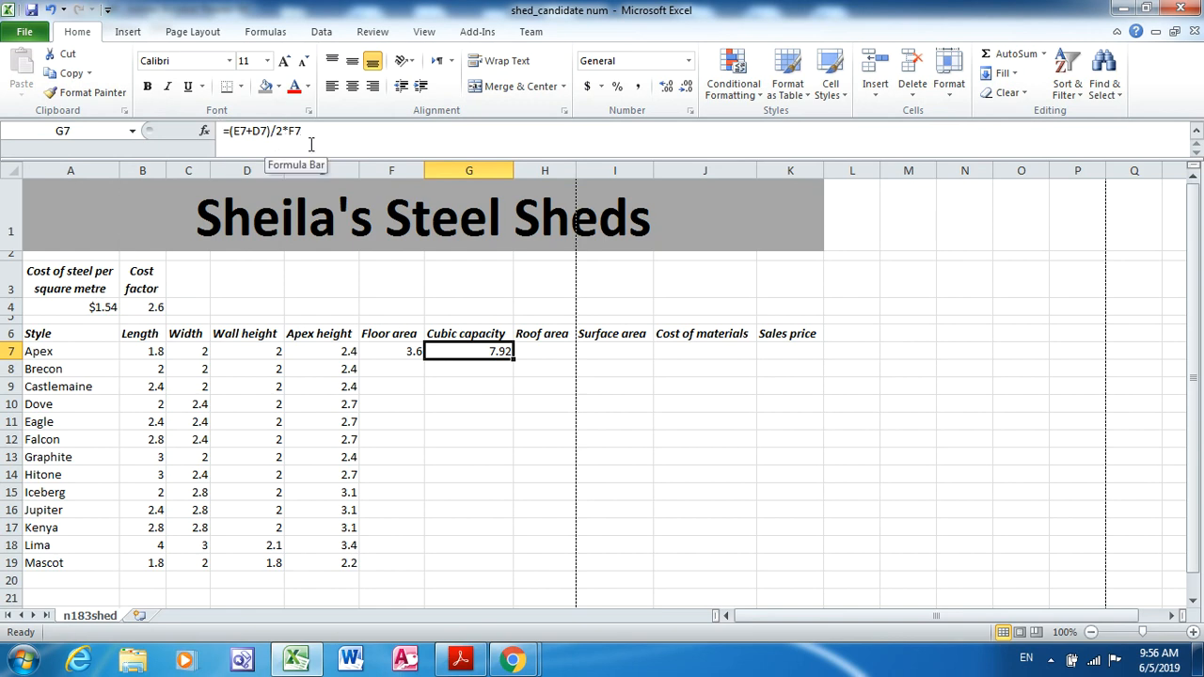
{"action": "key", "text": "alt+Tab"}
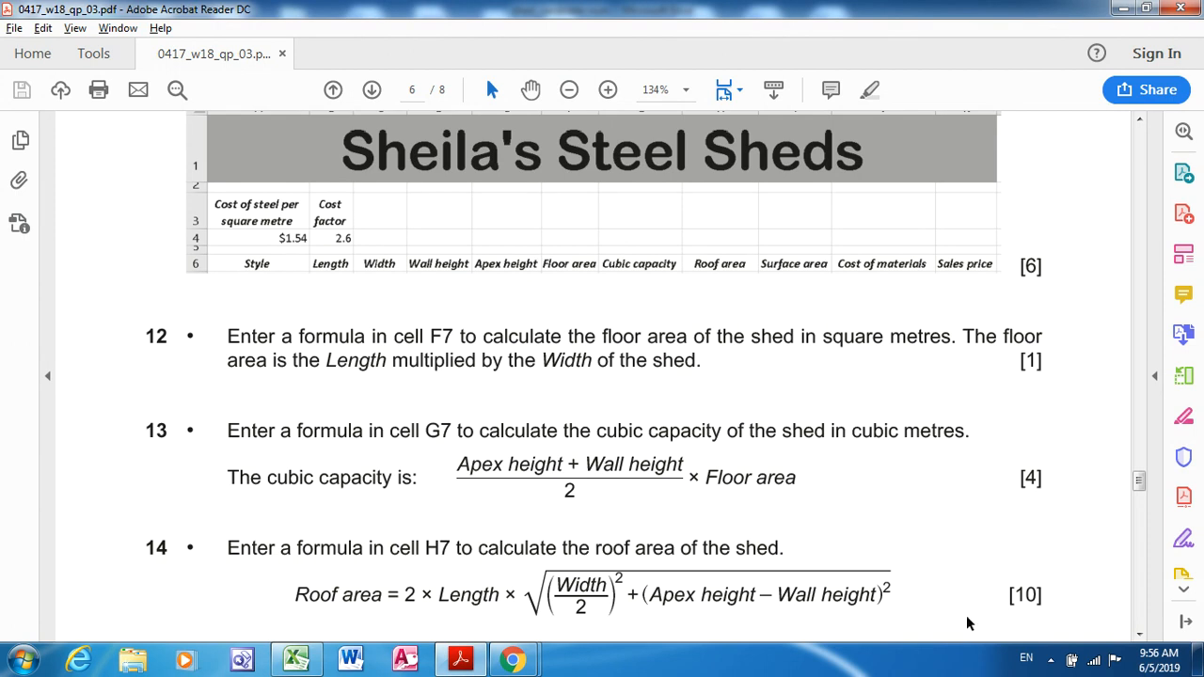
{"action": "left_click", "coordinate": [1142, 635]}
{"action": "left_click_drag", "start_coordinate": [1142, 636], "coordinate": [1142, 636]}
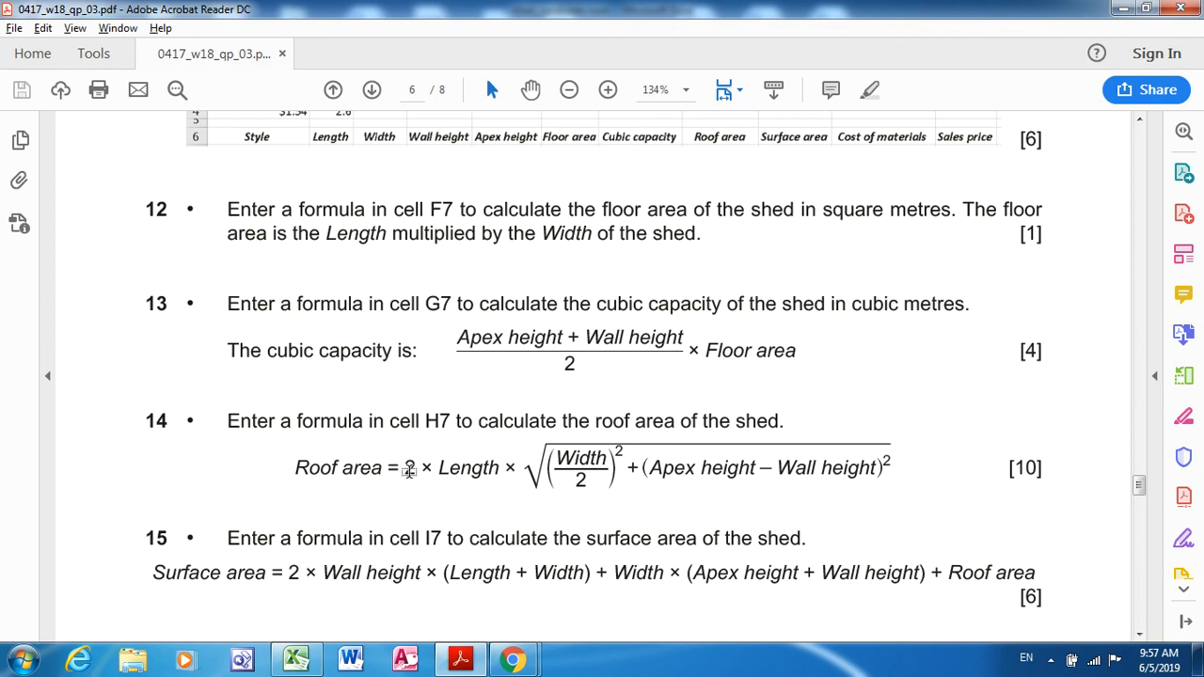
Begin the roof area formula in H7 with =2*B7*, following question 14
{"action": "key", "text": "alt+Tab"}
{"action": "left_click", "coordinate": [542, 354]}
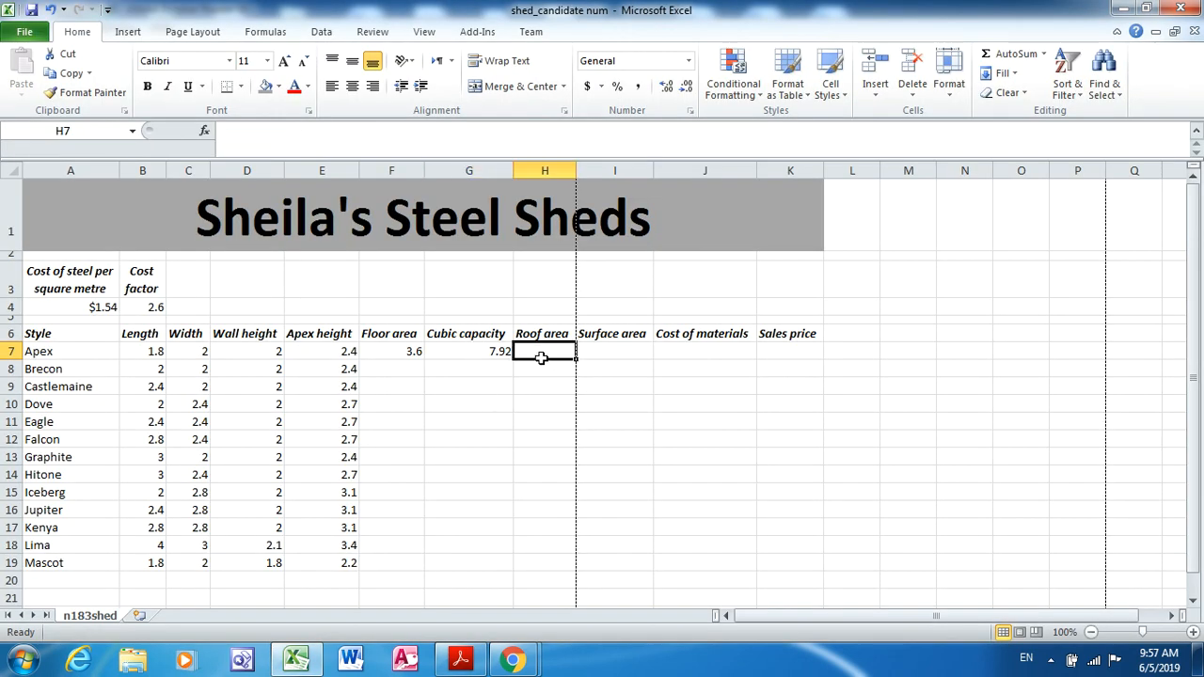
{"action": "type", "text": "=2*"}
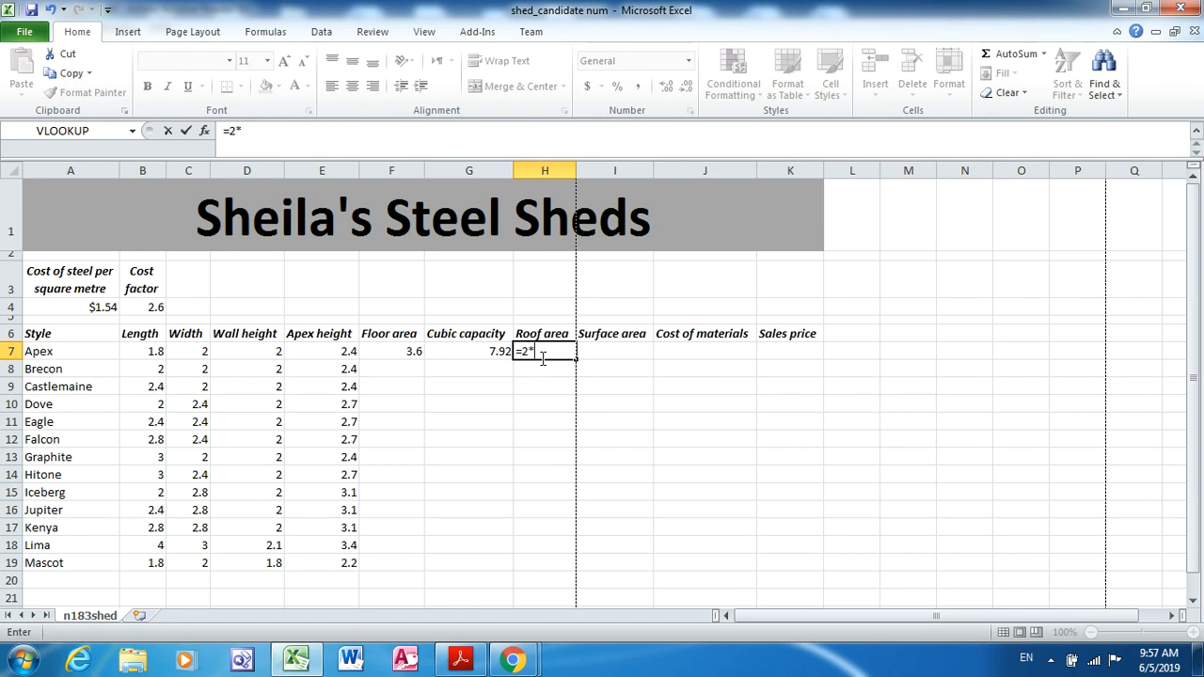
{"action": "left_click", "coordinate": [143, 352]}
{"action": "key", "text": "alt+Tab"}
{"action": "key", "text": "alt+Tab"}
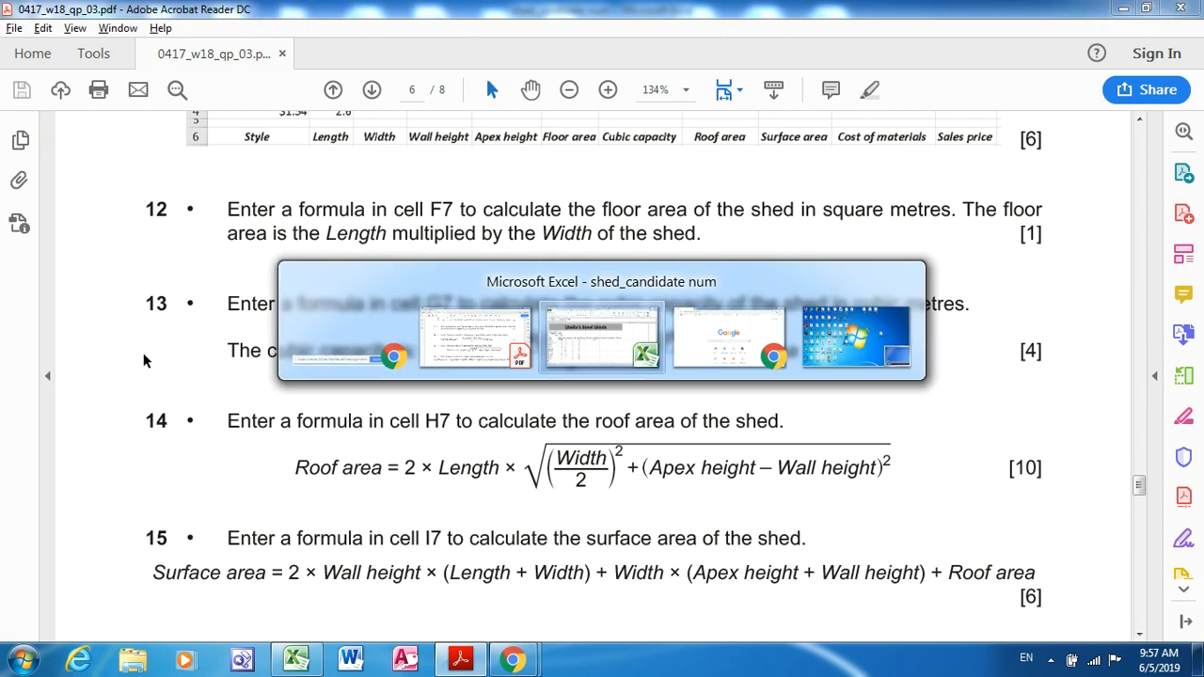
{"action": "type", "text": "*"}
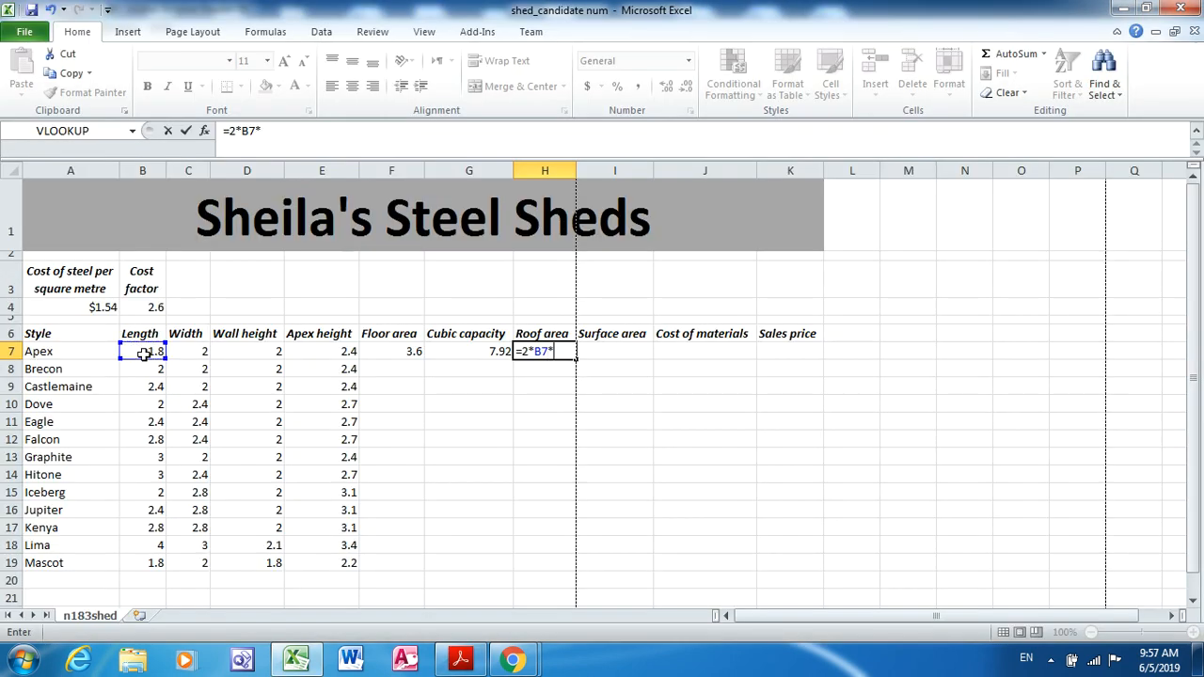
Add an empty SQRT() function to the roof area formula in H7, ready for its argument between the brackets
{"action": "type", "text": "sqrt"}
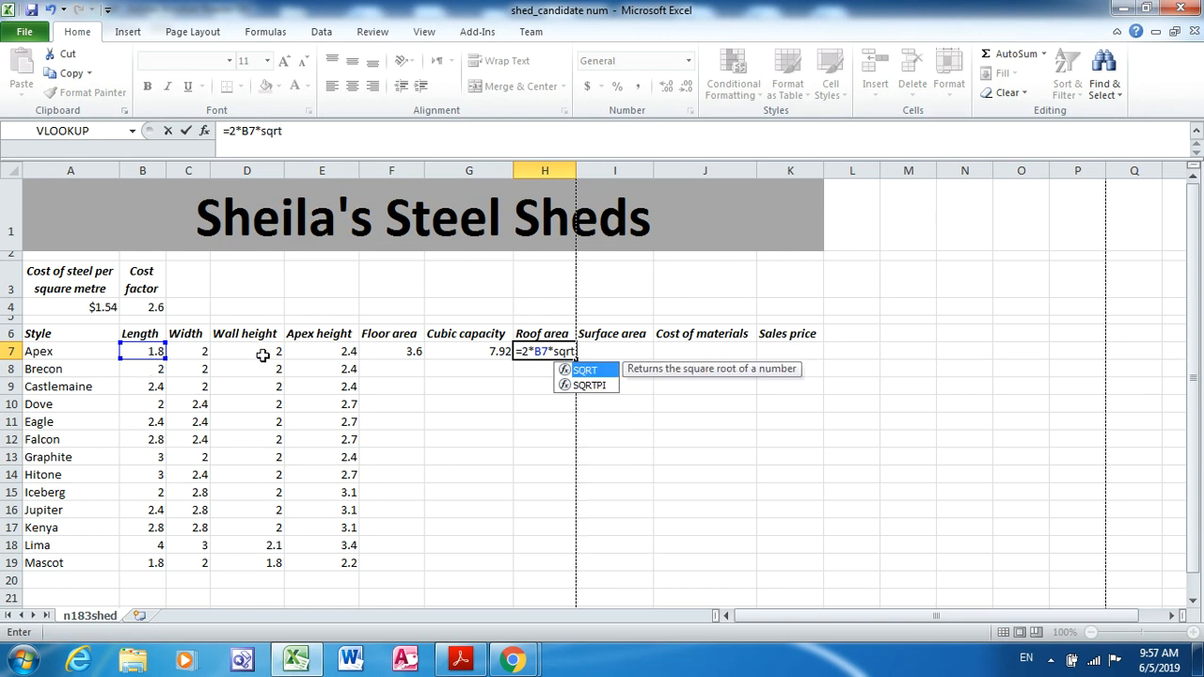
{"action": "key", "text": "Tab"}
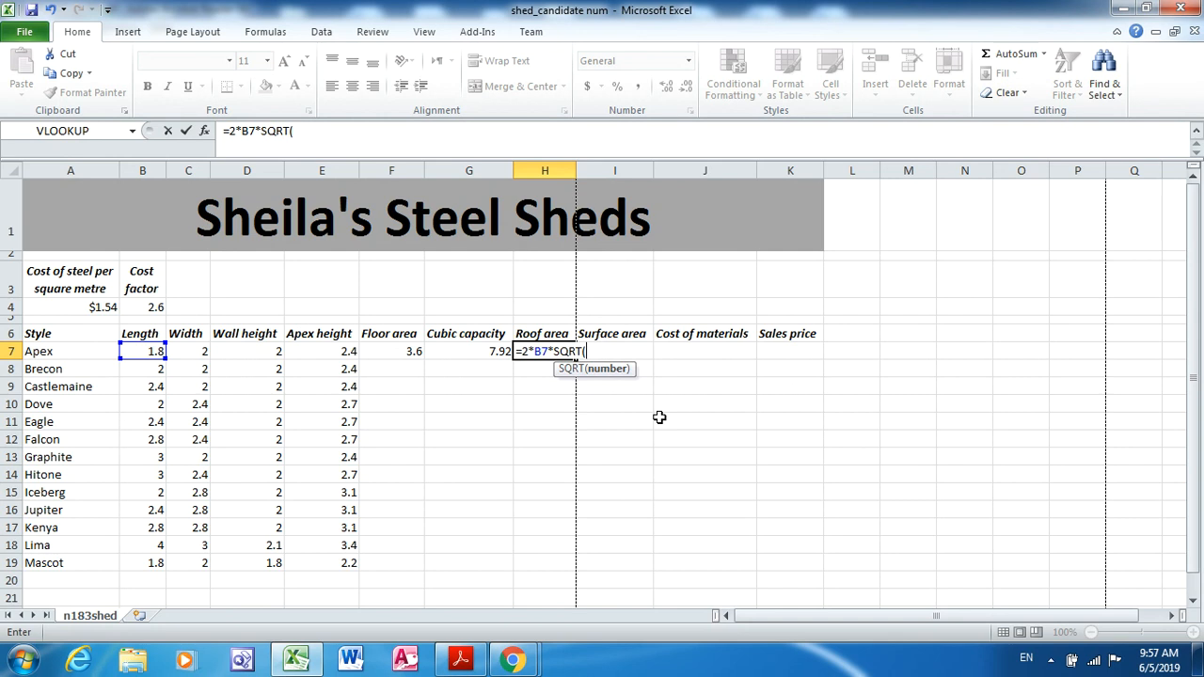
{"action": "key", "text": "alt+Tab"}
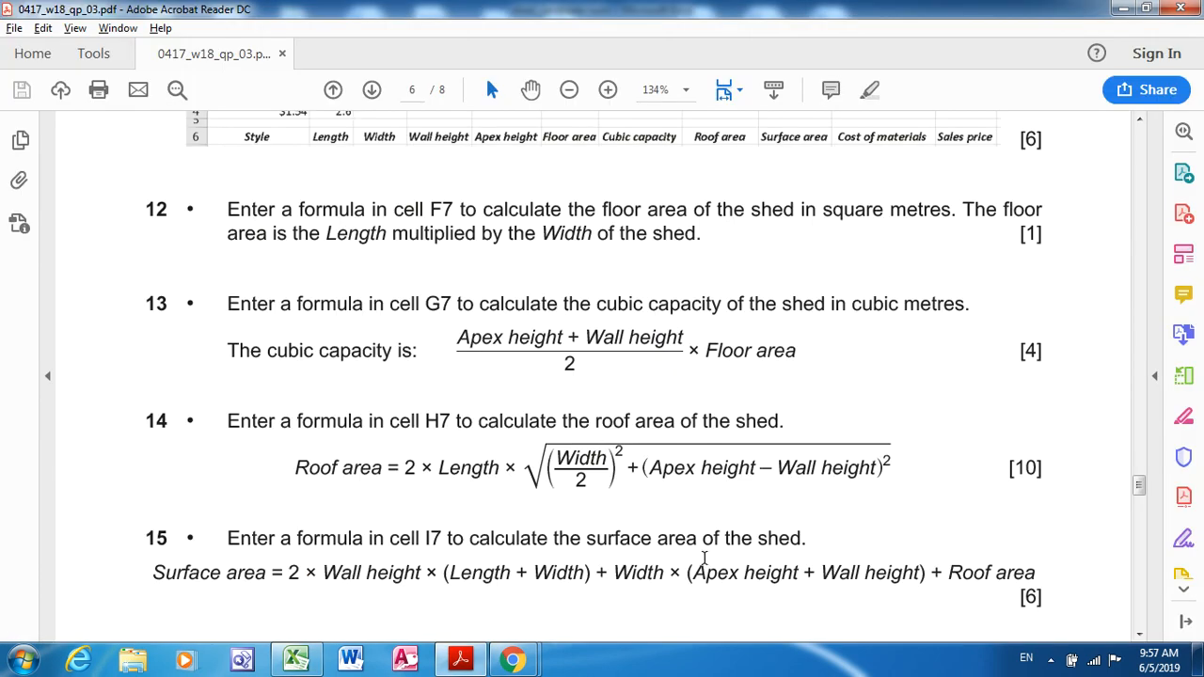
{"action": "key", "text": "alt+Tab"}
{"action": "type", "text": ")"}
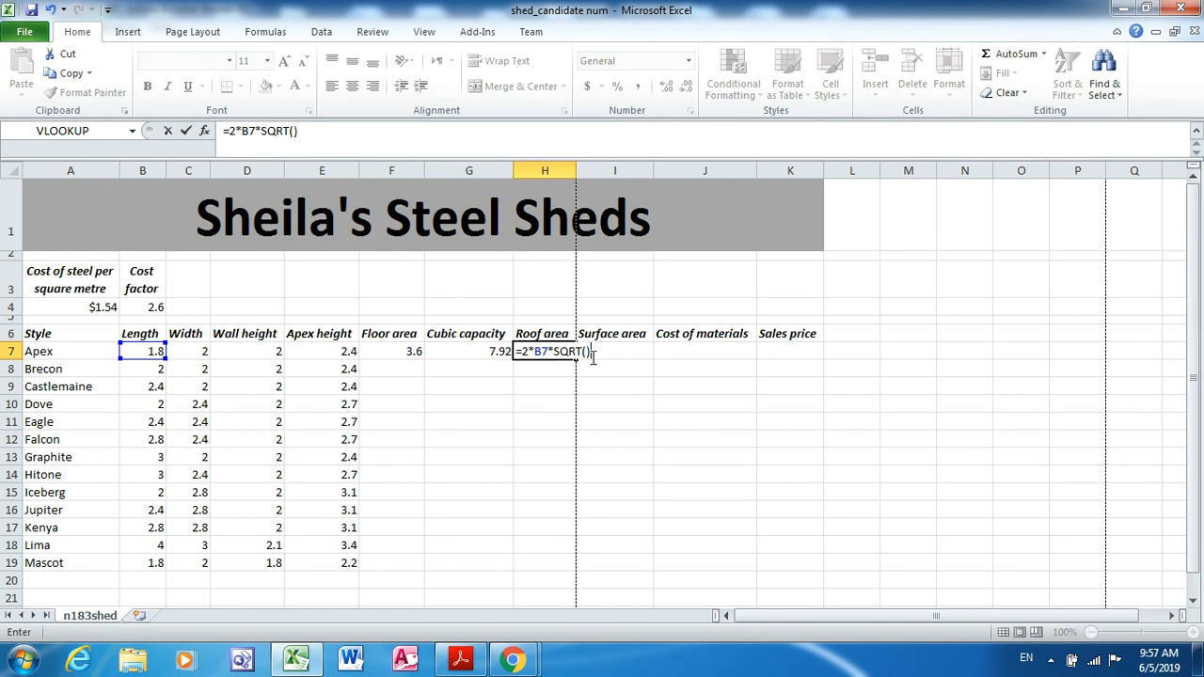
{"action": "left_click", "coordinate": [586, 352]}
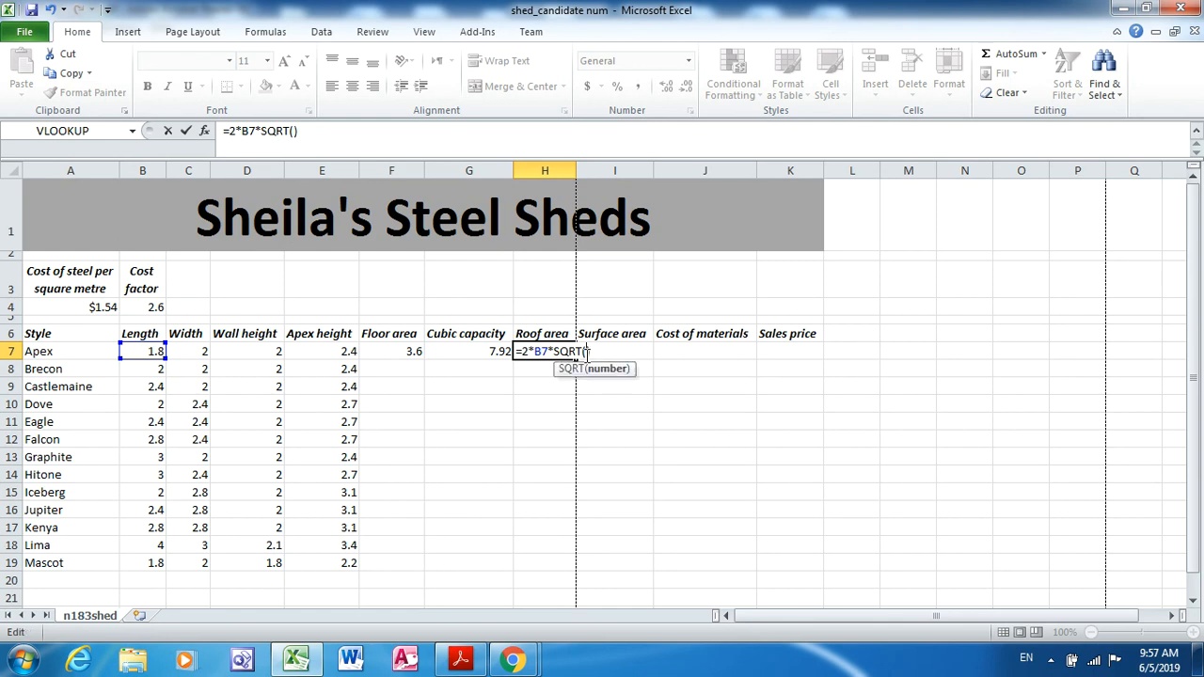
Check question 14 in the exam paper and enter (C7/2)^2 as the first term inside the SQRT function in H7
{"action": "key", "text": "alt+Tab"}
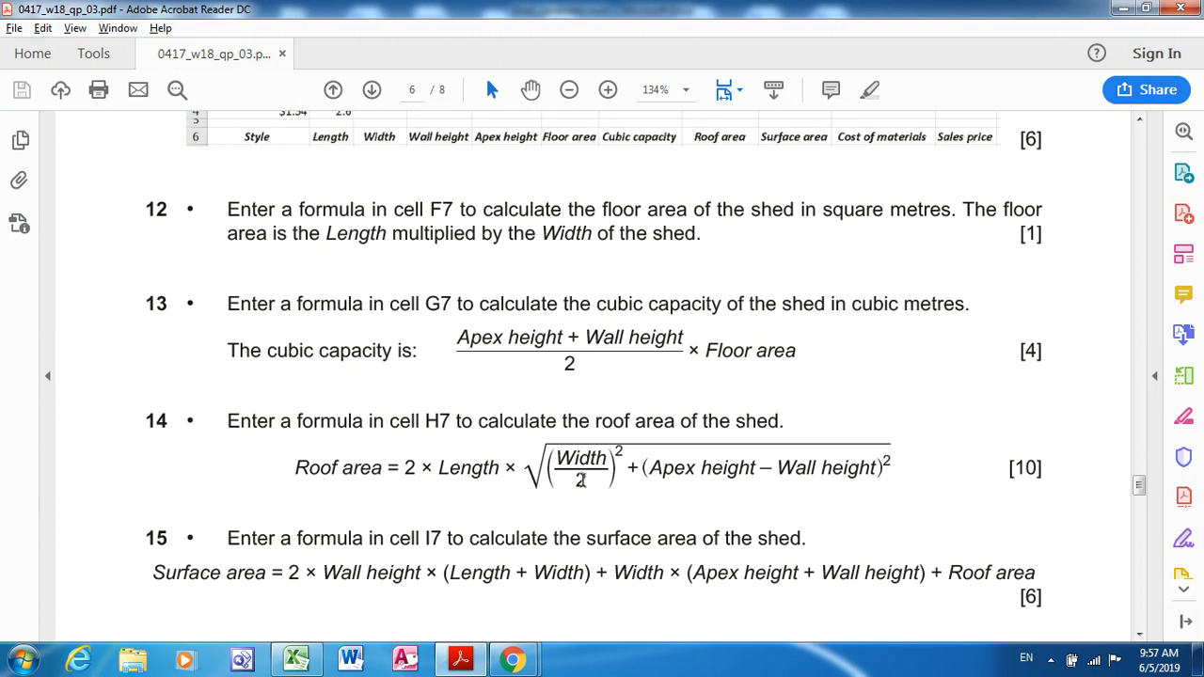
{"action": "key", "text": "alt+Tab"}
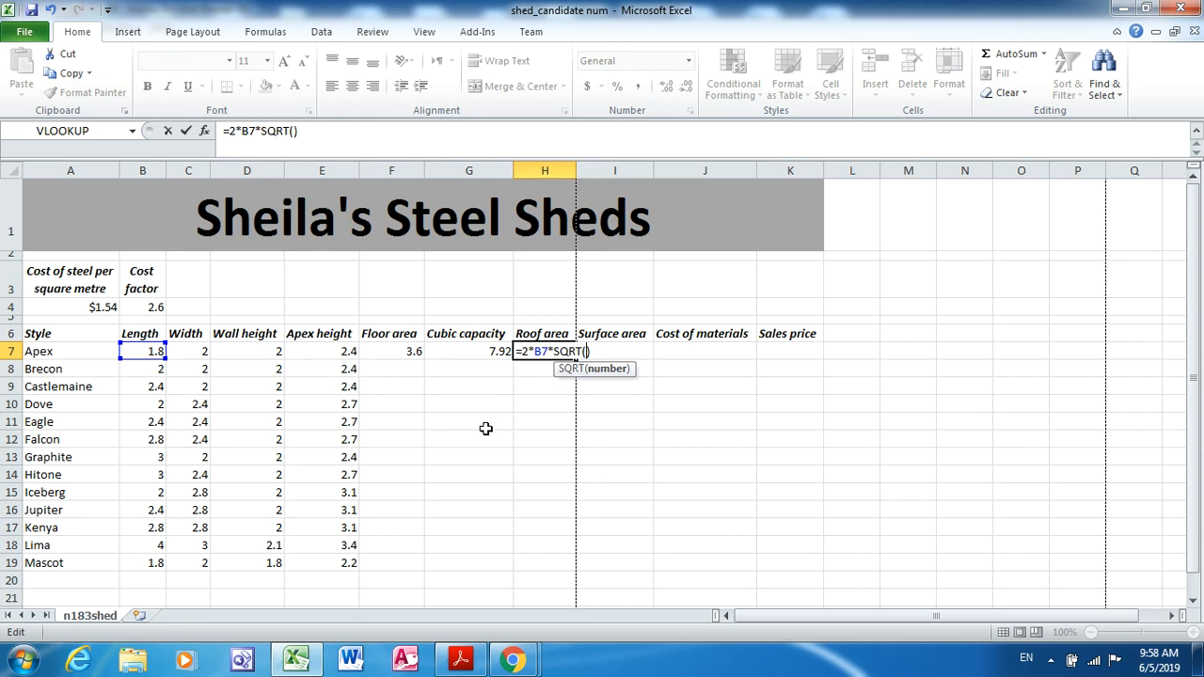
{"action": "type", "text": "("}
{"action": "left_click", "coordinate": [202, 349]}
{"action": "type", "text": "/2"}
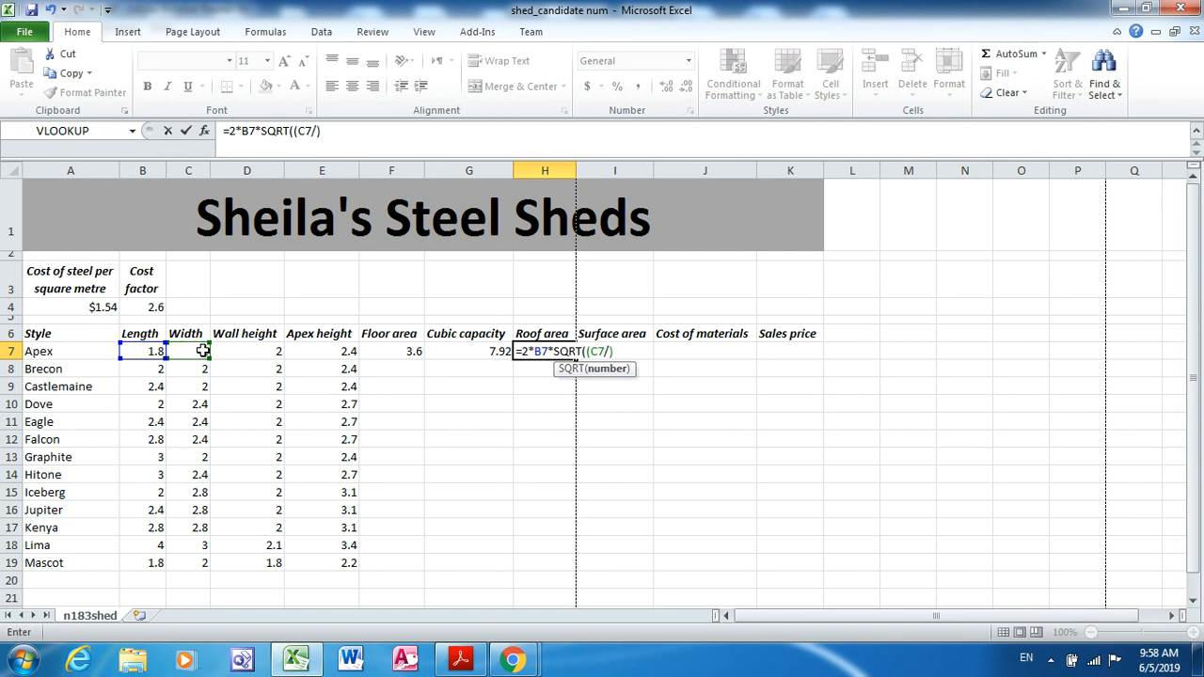
{"action": "type", "text": ")"}
{"action": "key", "text": "BackSpace"}
{"action": "type", "text": "^)"}
{"action": "key", "text": "Left"}
{"action": "type", "text": "2"}
Add the second term +(E7-D7)^2 inside the SQRT function and complete the roof area formula in H7
{"action": "key", "text": "alt+Tab"}
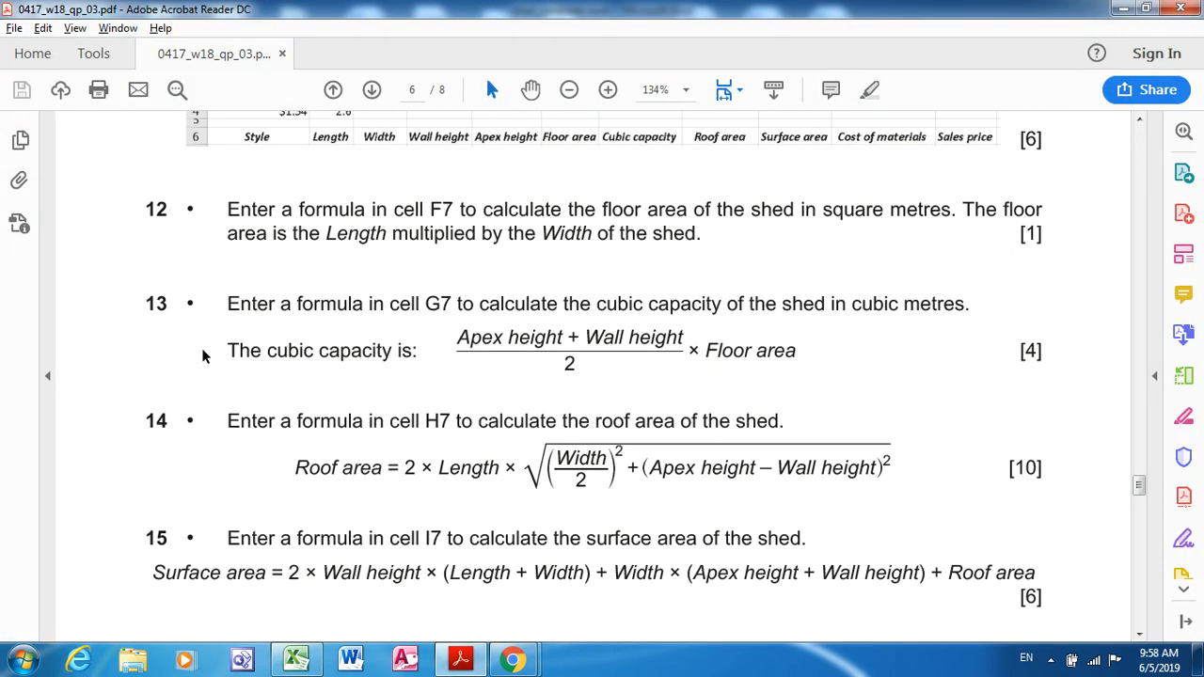
{"action": "key", "text": "alt+Tab"}
{"action": "type", "text": "+"}
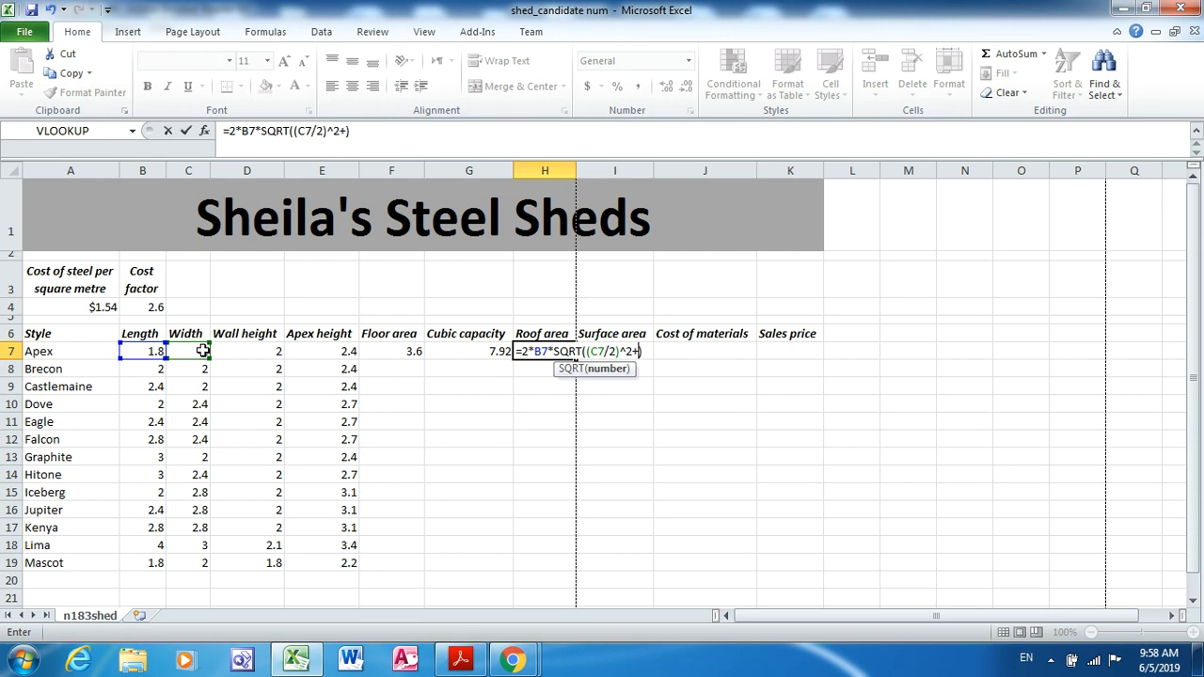
{"action": "type", "text": "("}
{"action": "left_click", "coordinate": [315, 350]}
{"action": "type", "text": "-"}
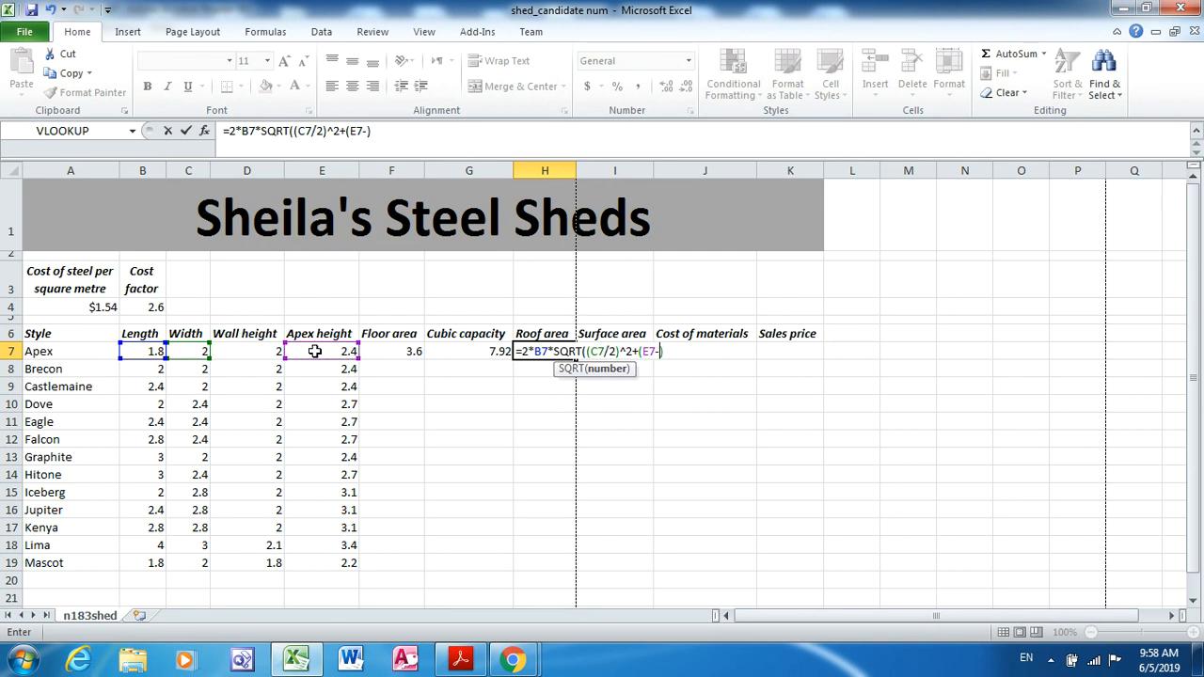
{"action": "left_click", "coordinate": [243, 349]}
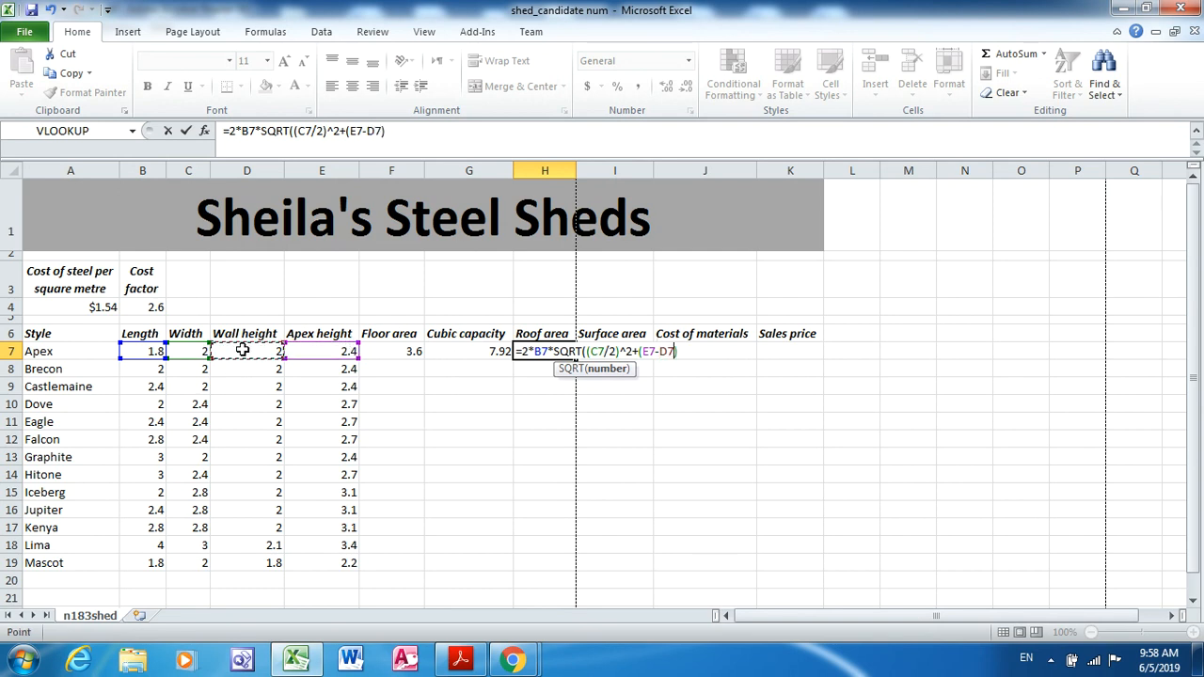
{"action": "type", "text": ")^2"}
{"action": "key", "text": "Return"}
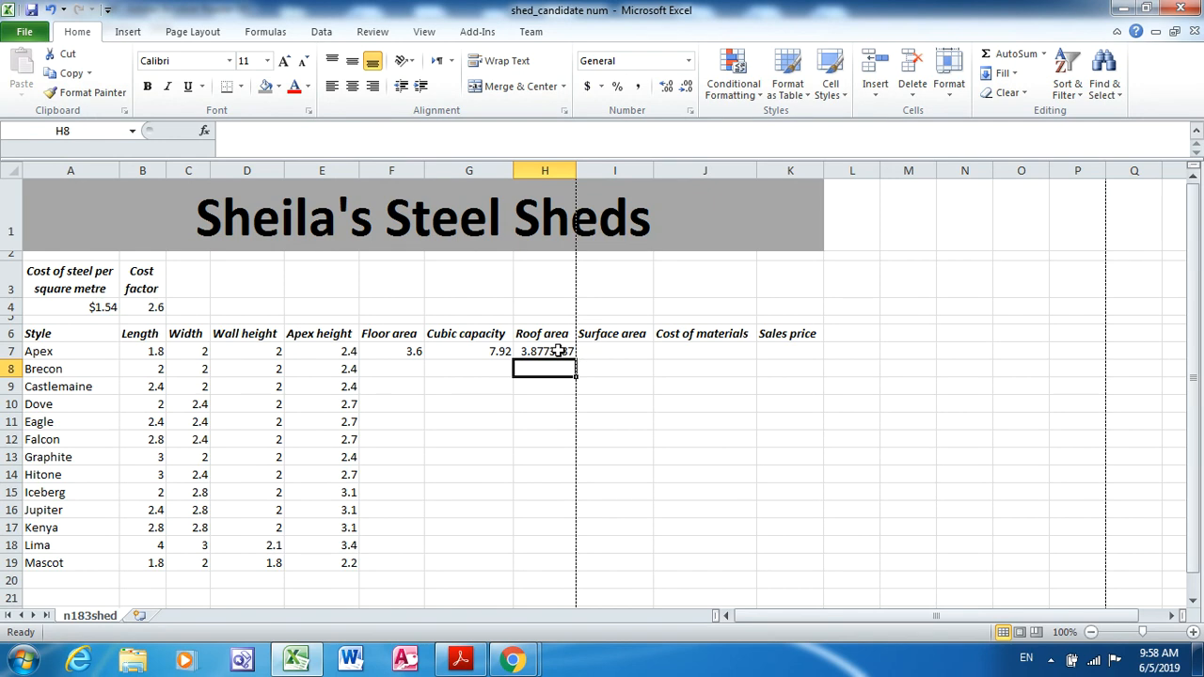
Read the surface area formula in question 15 of the exam paper and return to the shed spreadsheet
{"action": "key", "text": "alt+Tab"}
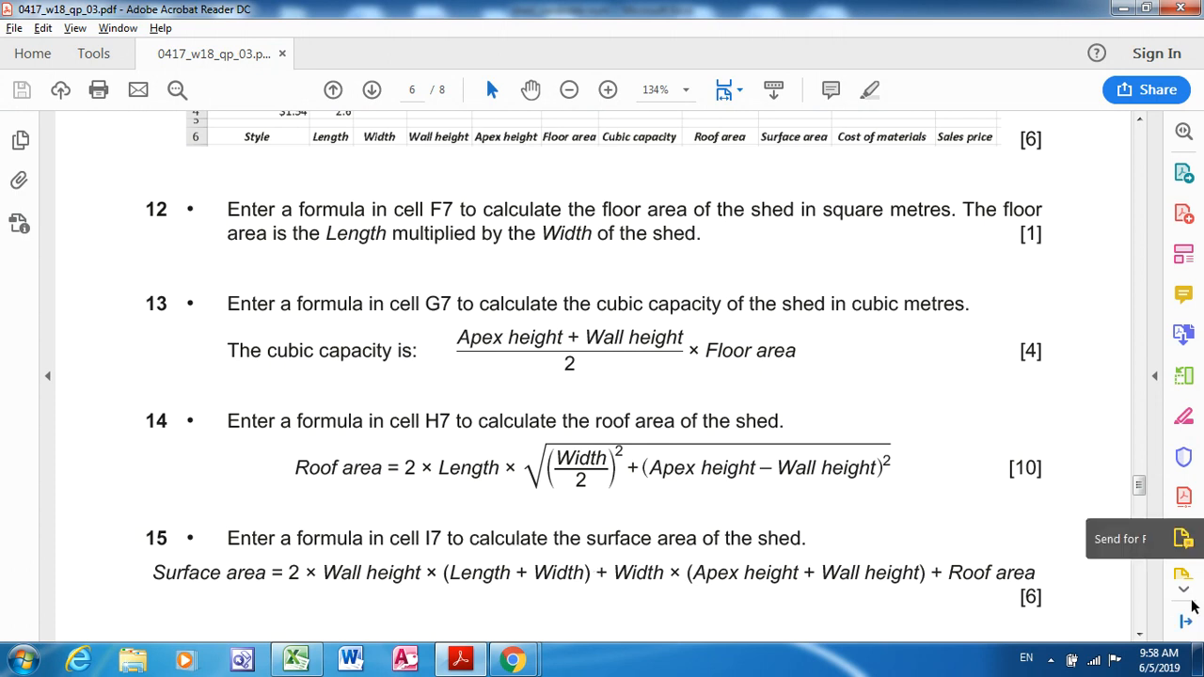
{"action": "left_click", "coordinate": [1139, 635]}
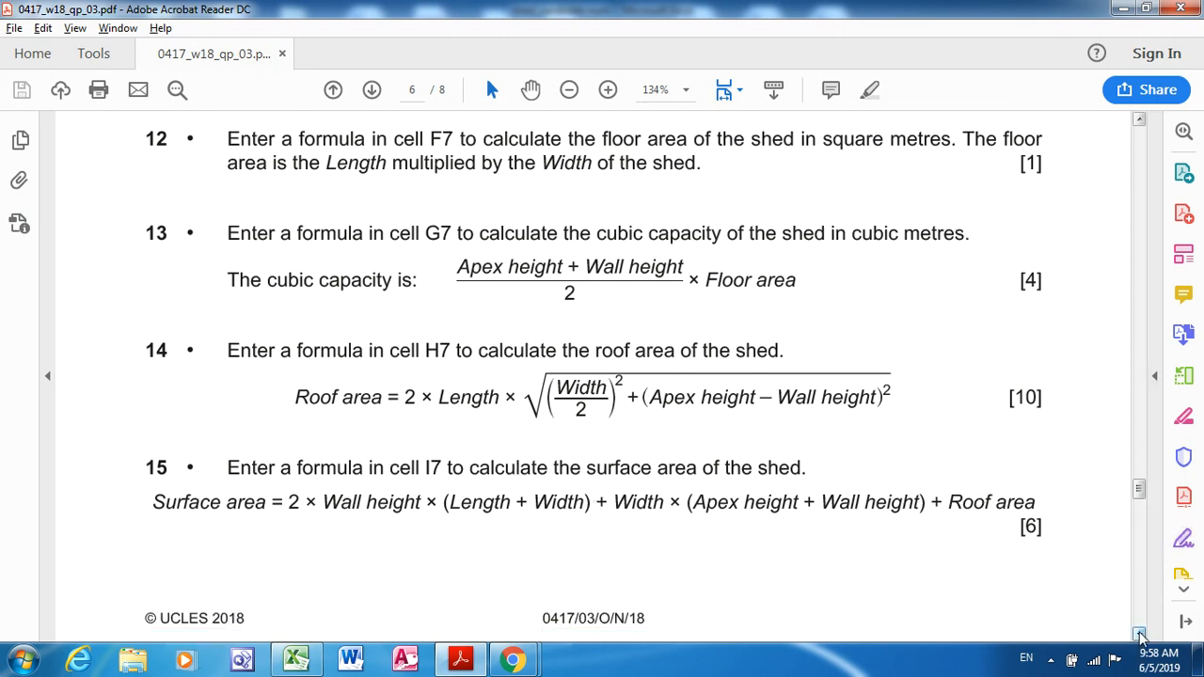
{"action": "left_click", "coordinate": [1138, 635]}
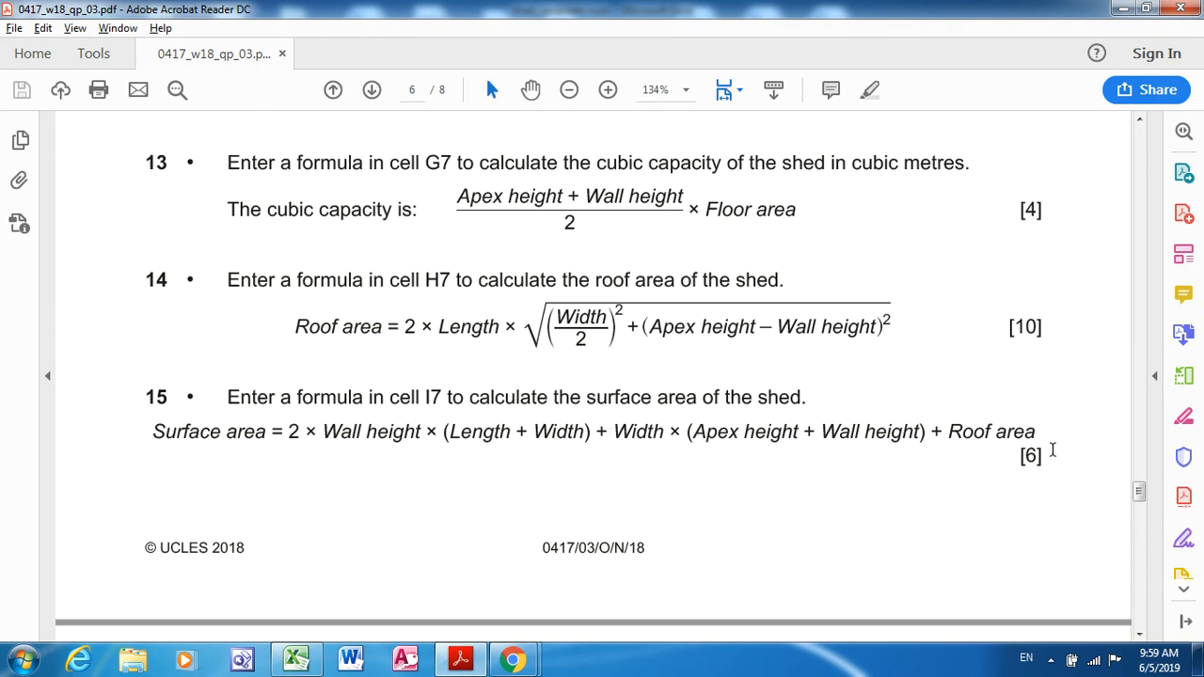
{"action": "key", "text": "alt+Tab"}
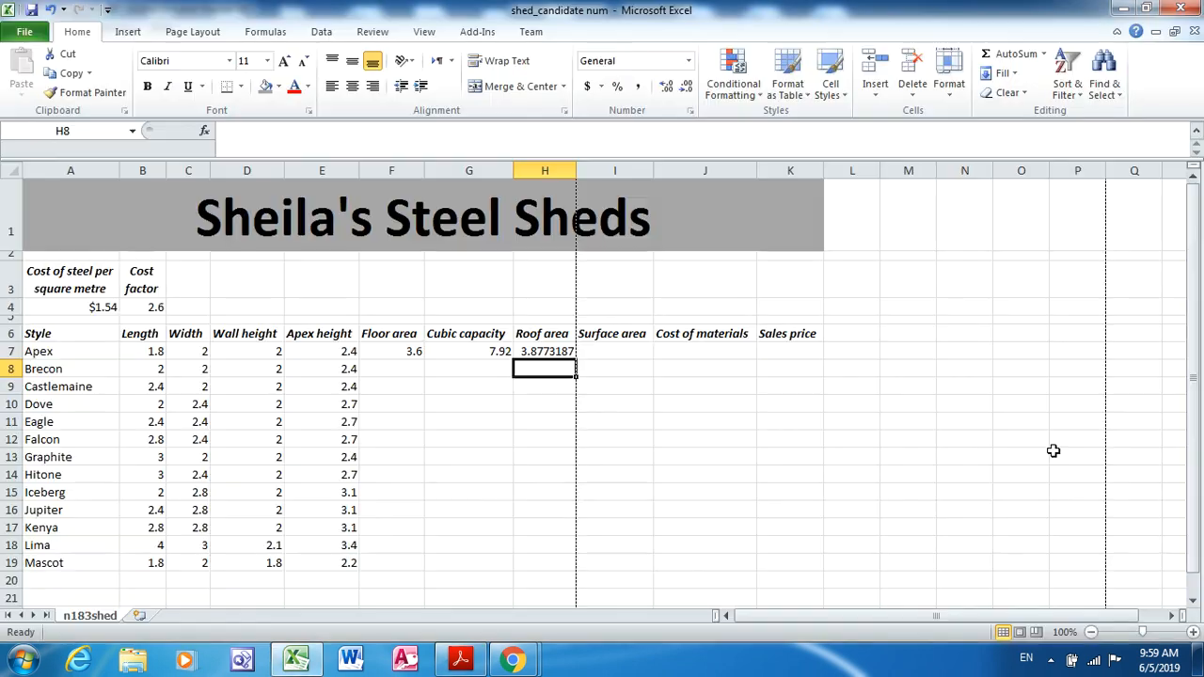
Begin the surface area formula in I7 with =2*D7, following question 15
{"action": "left_click", "coordinate": [596, 345]}
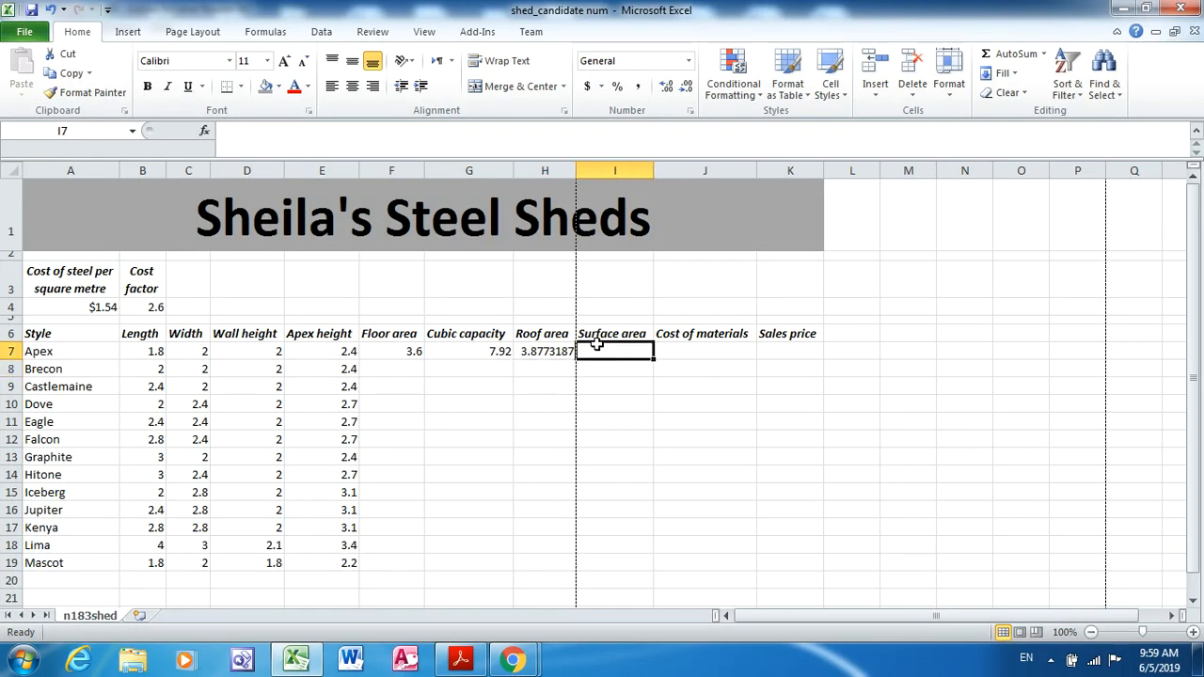
{"action": "type", "text": "="}
{"action": "key", "text": "super"}
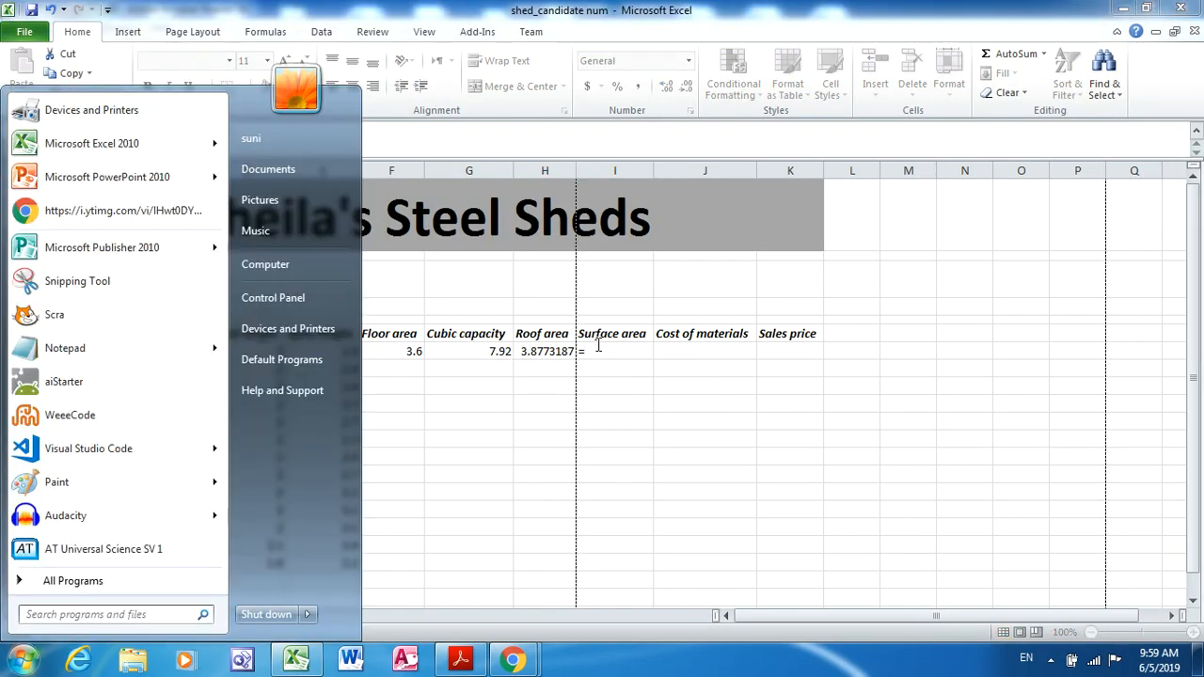
{"action": "key", "text": "Escape"}
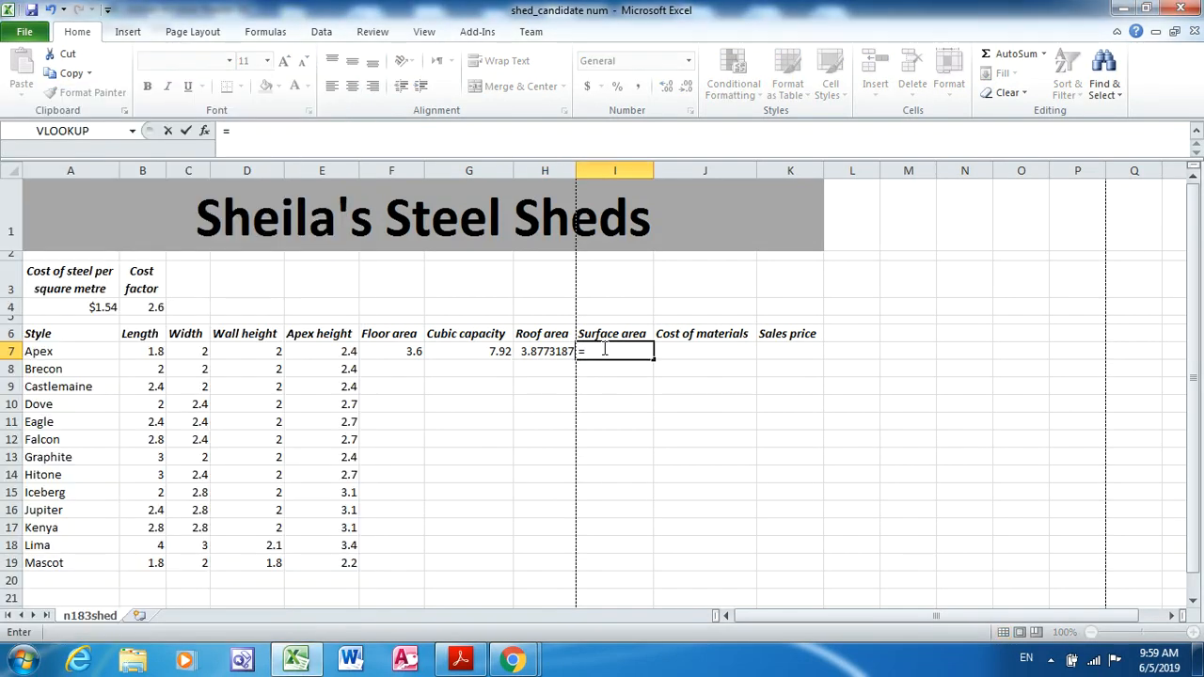
{"action": "key", "text": "alt+Tab"}
{"action": "key", "text": "alt+Tab"}
{"action": "type", "text": "2*"}
{"action": "left_click", "coordinate": [250, 350]}
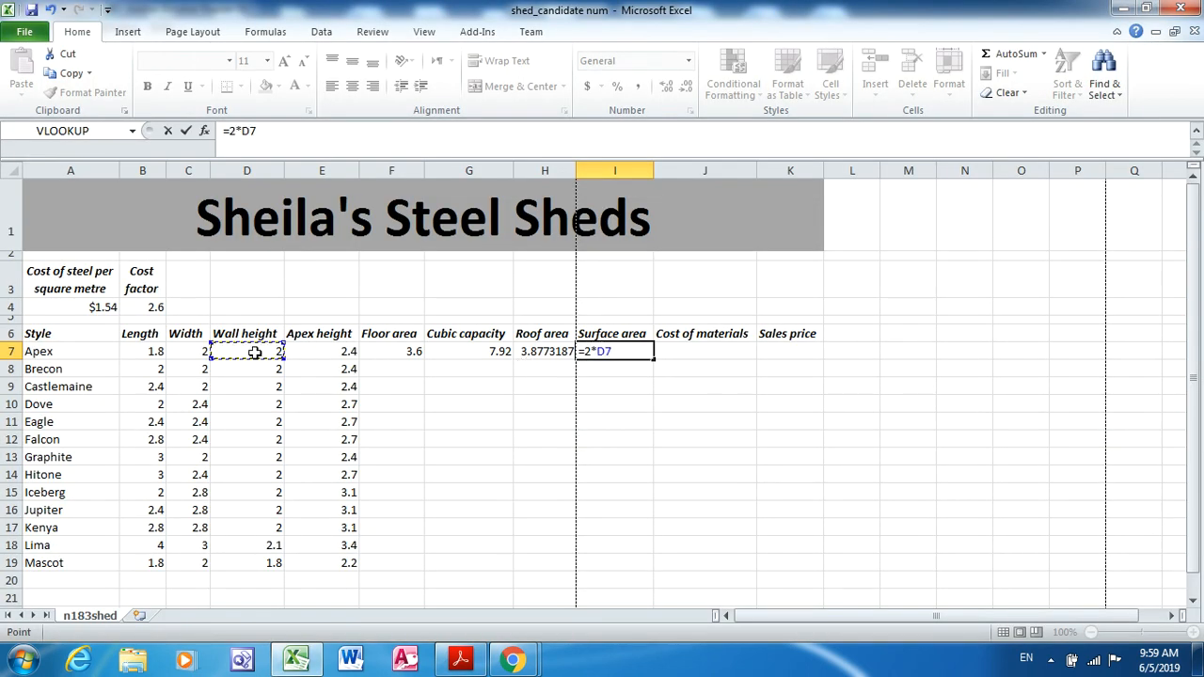
Multiply by the sum of length and width by appending *(B7+C7) to the I7 formula
{"action": "key", "text": "alt+Tab"}
{"action": "key", "text": "alt+Tab"}
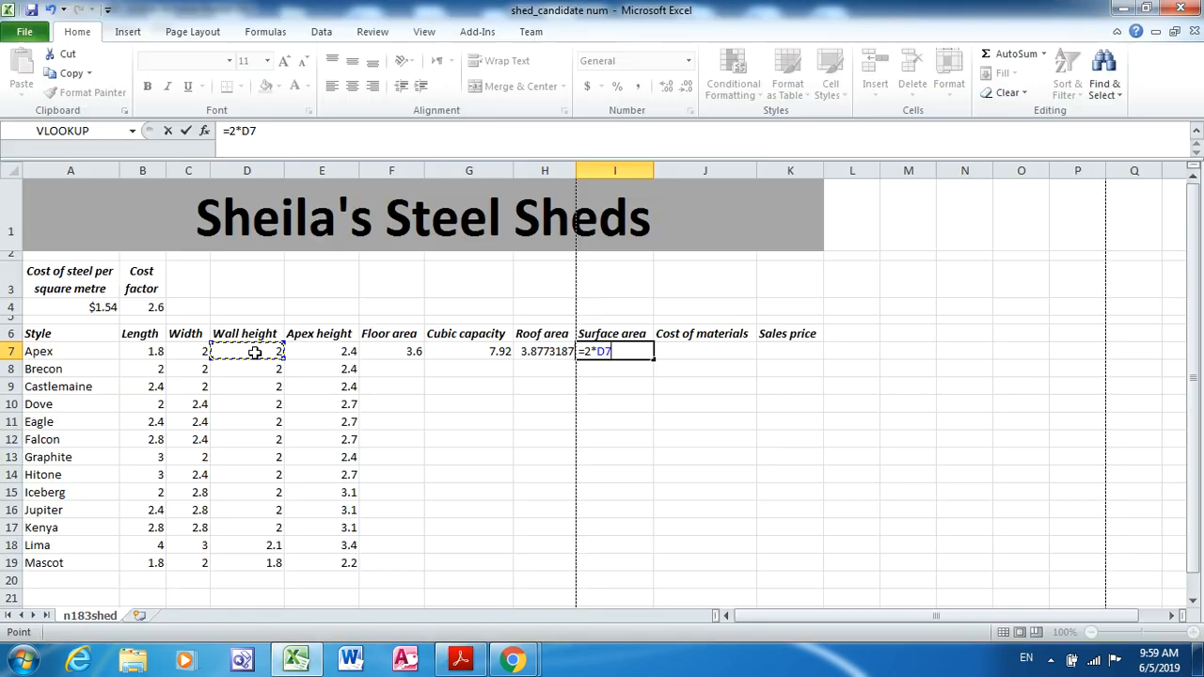
{"action": "type", "text": "*("}
{"action": "left_click", "coordinate": [145, 351]}
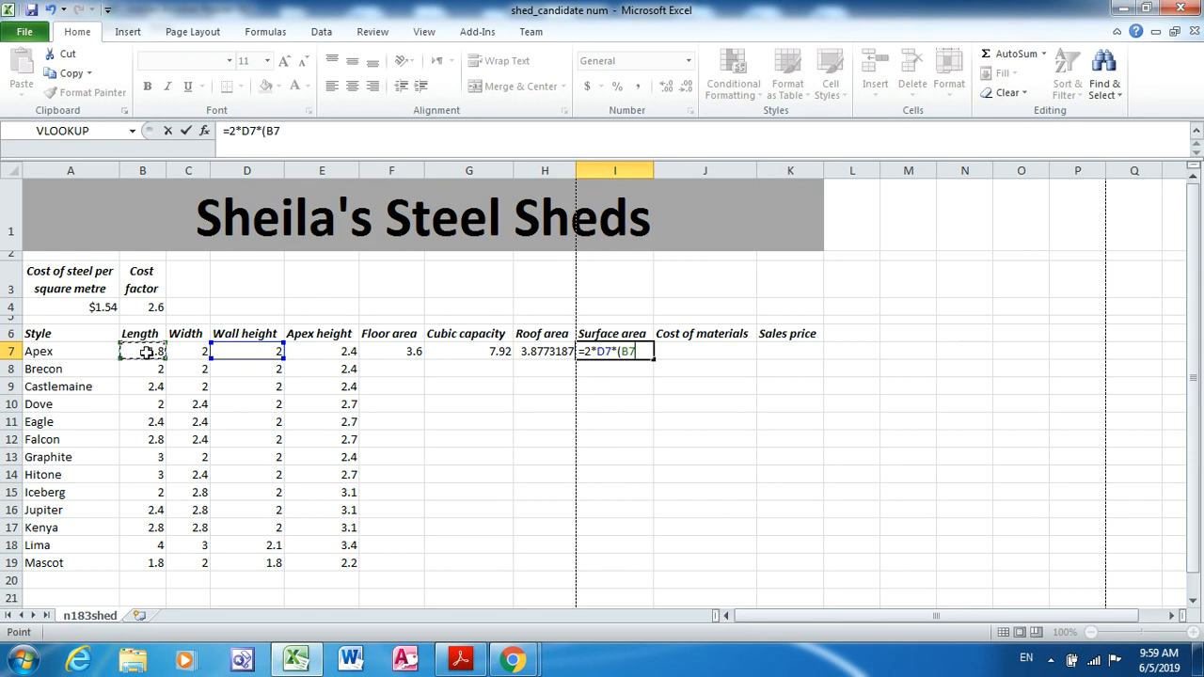
{"action": "type", "text": "+"}
{"action": "left_click", "coordinate": [191, 350]}
{"action": "type", "text": ")"}
Check question 15 for the width term and append +C7* to the surface area formula in I7
{"action": "key", "text": "alt+Tab"}
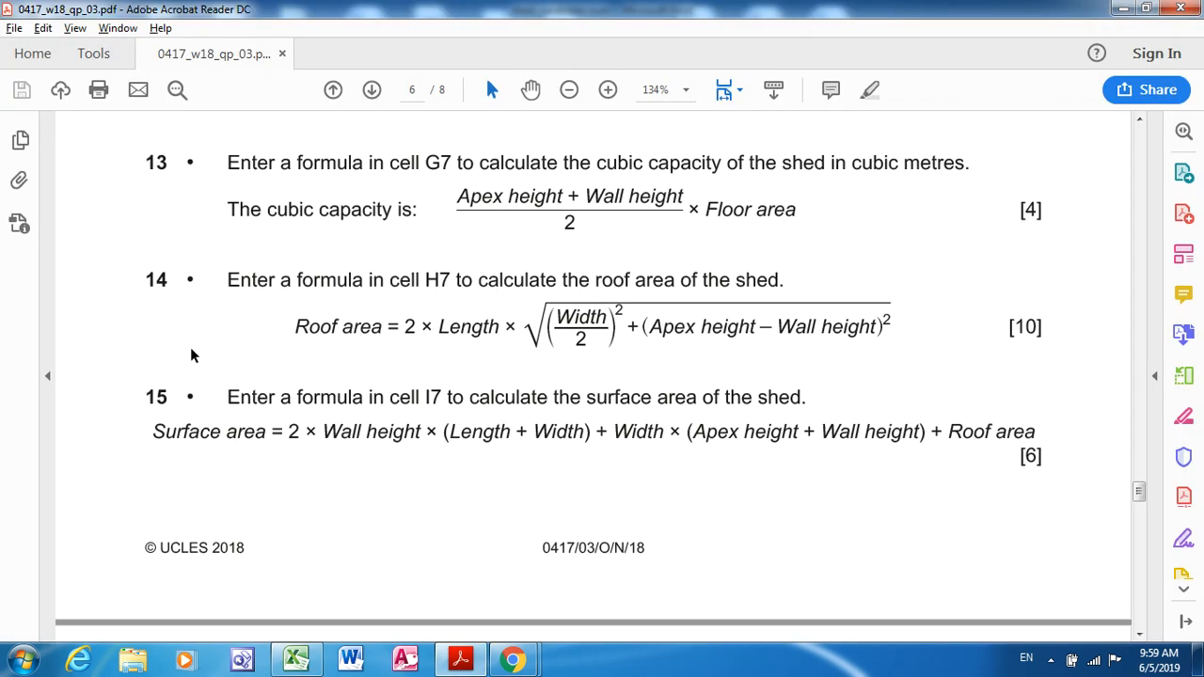
{"action": "key", "text": "alt+Tab"}
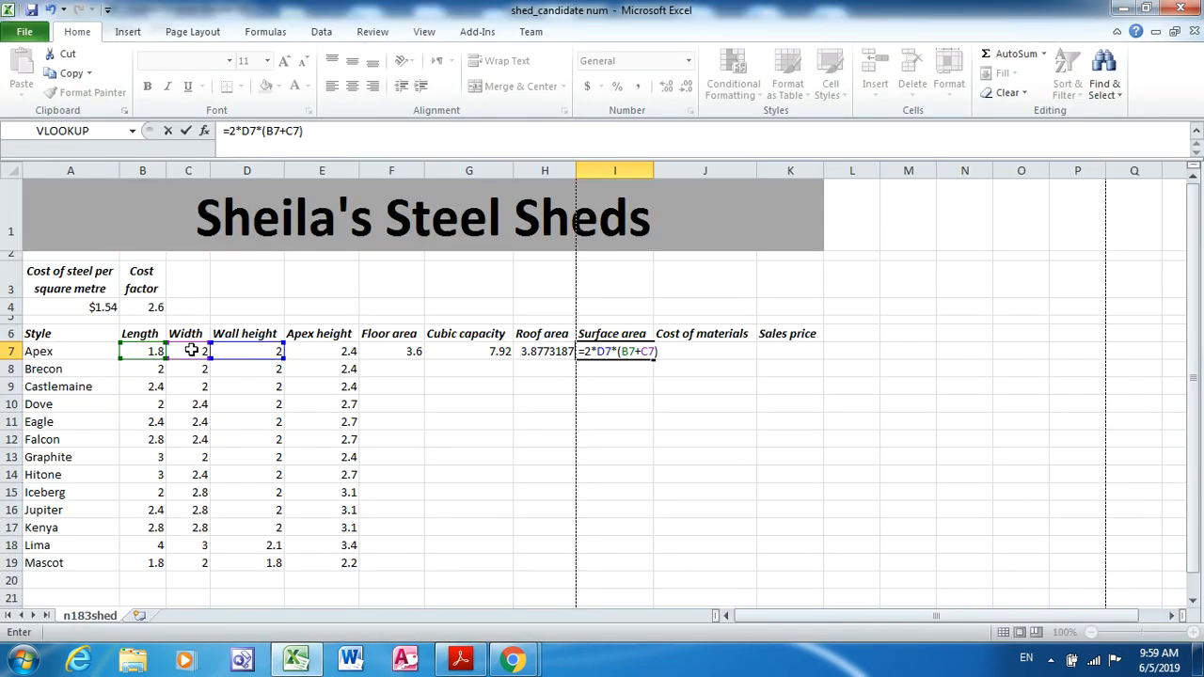
{"action": "type", "text": "+"}
{"action": "left_click", "coordinate": [191, 350]}
{"action": "key", "text": "alt+Tab"}
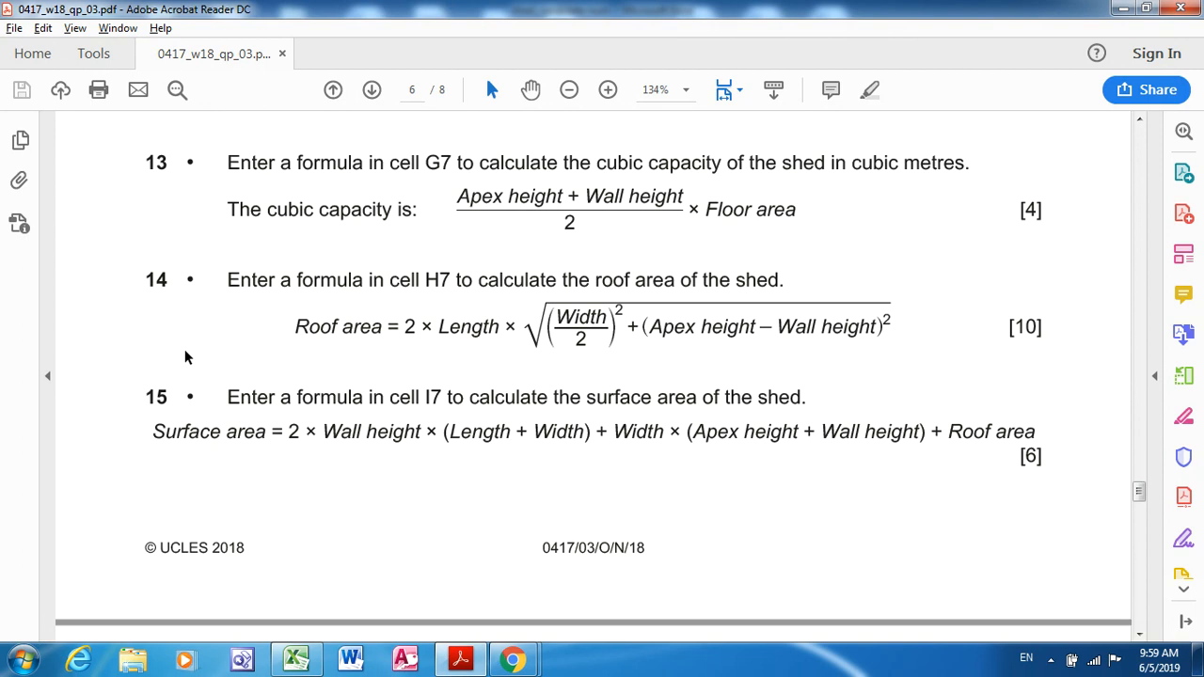
{"action": "key", "text": "alt+Tab"}
{"action": "type", "text": "*"}
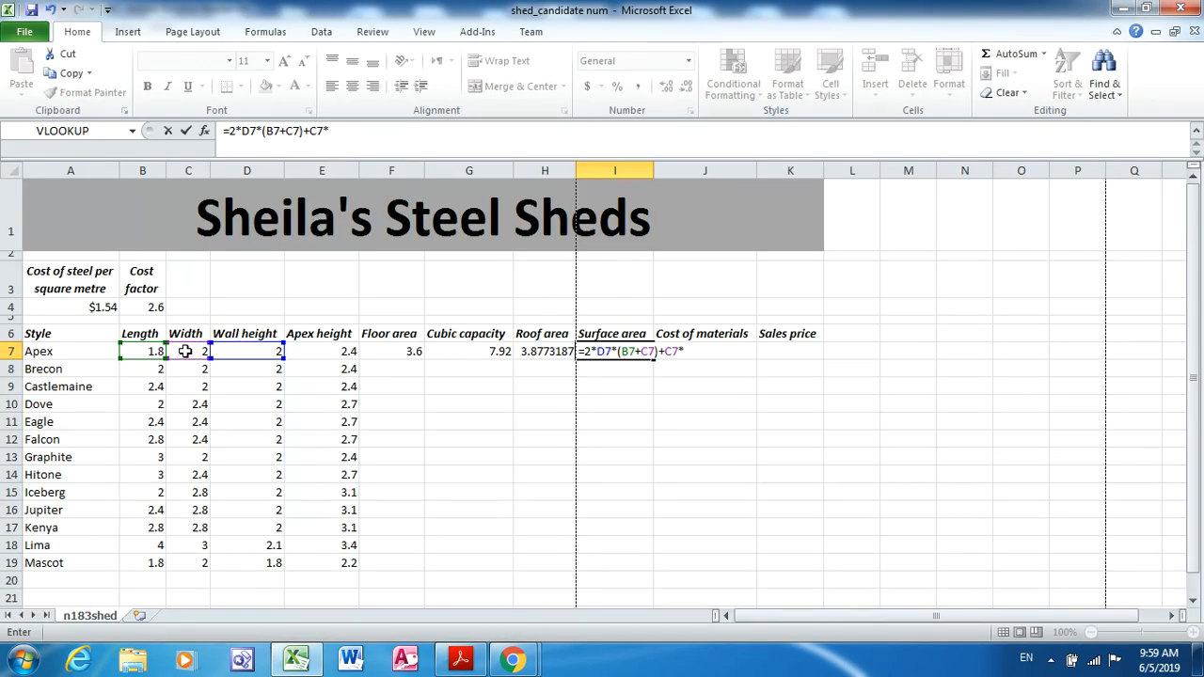
Complete the surface area formula in I7 with (E7+D7)+H7, checking the remaining terms against question 15
{"action": "key", "text": "alt+Tab"}
{"action": "key", "text": "alt+Tab"}
{"action": "type", "text": "("}
{"action": "left_click", "coordinate": [313, 352]}
{"action": "type", "text": "+"}
{"action": "left_click", "coordinate": [260, 350]}
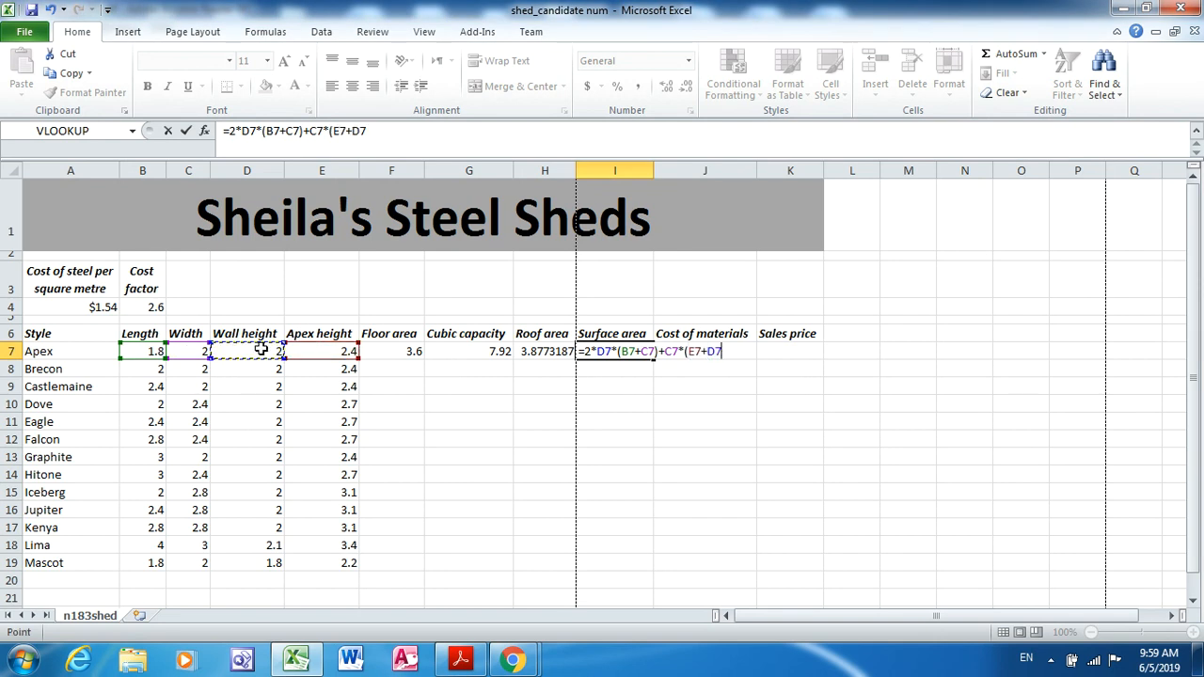
{"action": "key", "text": "alt+Tab"}
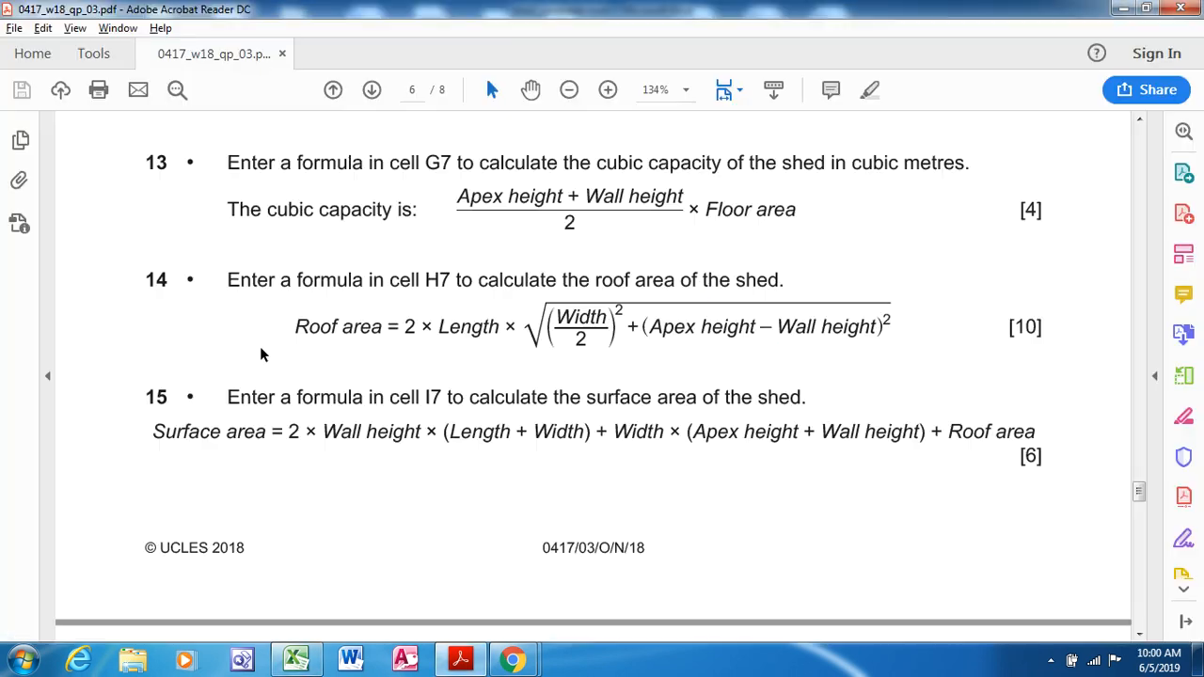
{"action": "key", "text": "alt+Tab"}
{"action": "type", "text": ")"}
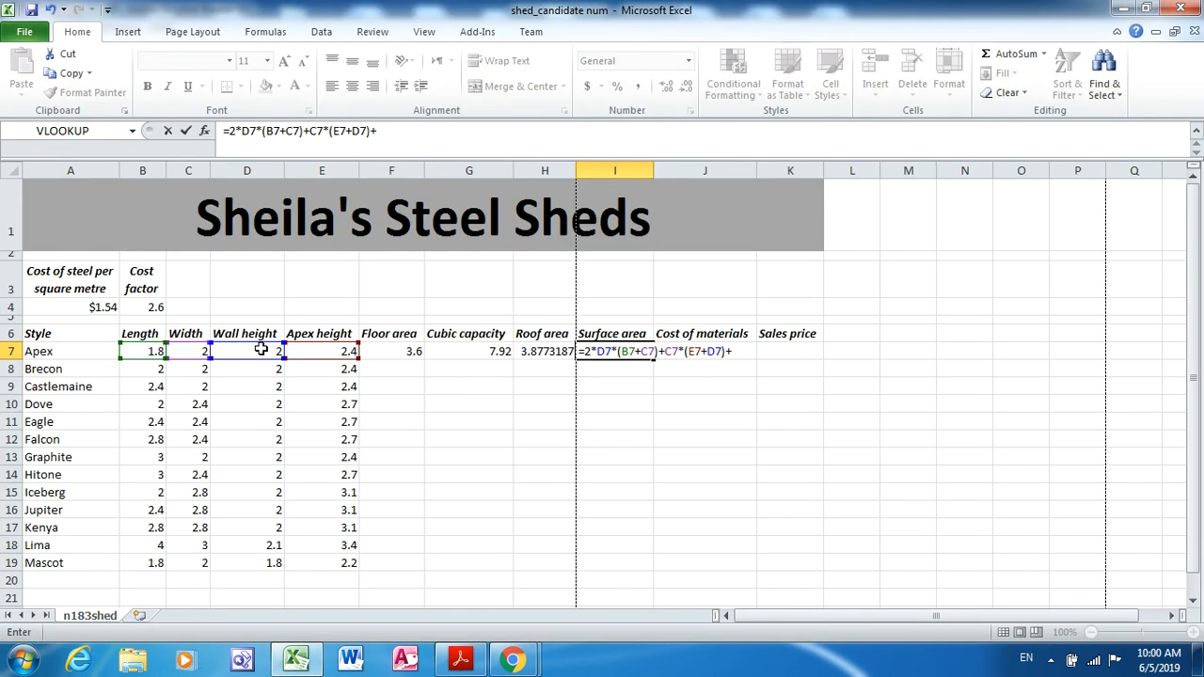
{"action": "left_click", "coordinate": [537, 351]}
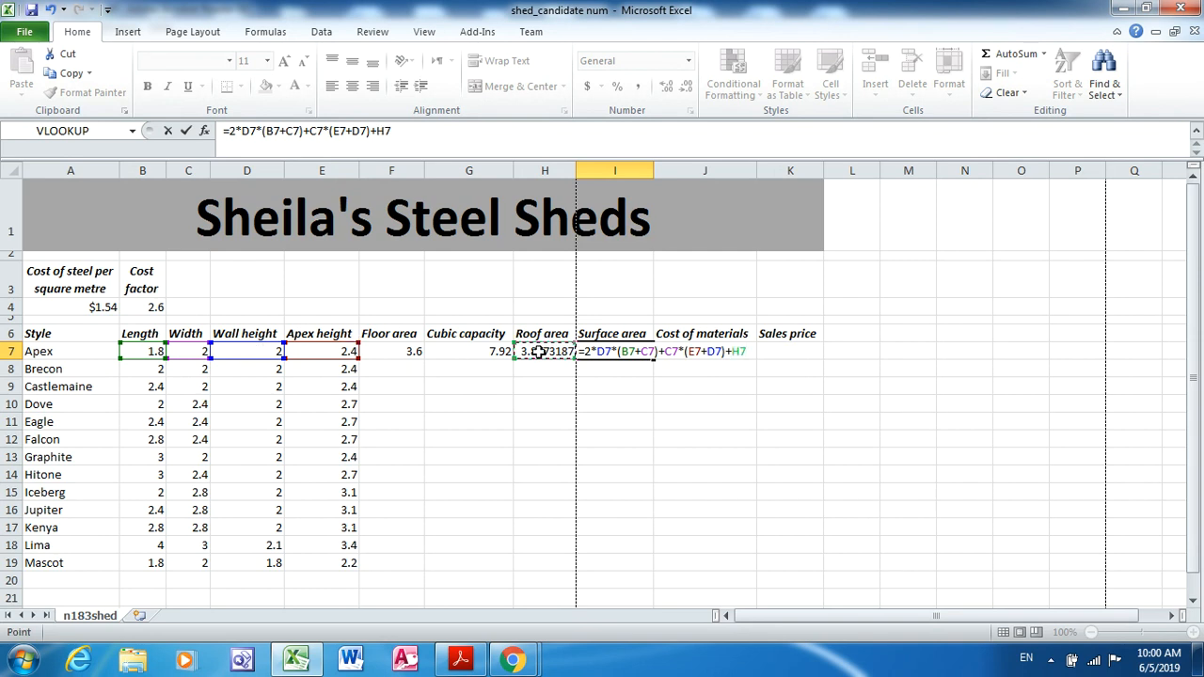
{"action": "key", "text": "Return"}
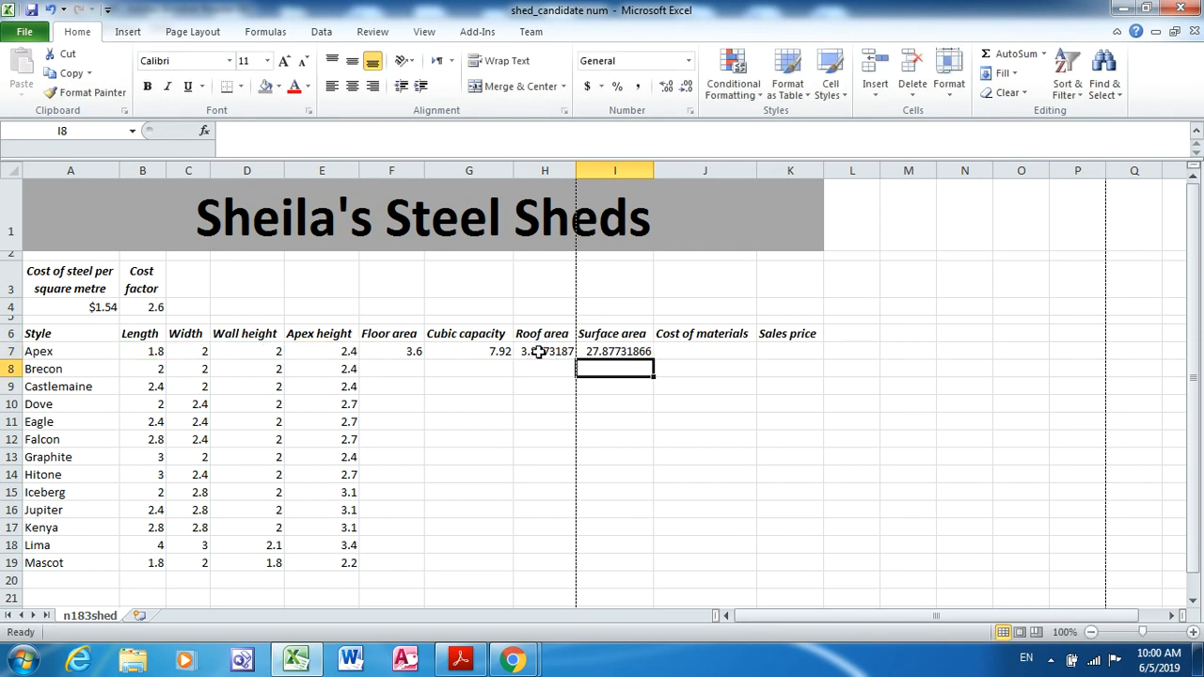
Bring up questions 16 and 17 in the exam paper and read the cost of materials formula
{"action": "key", "text": "alt+Tab"}
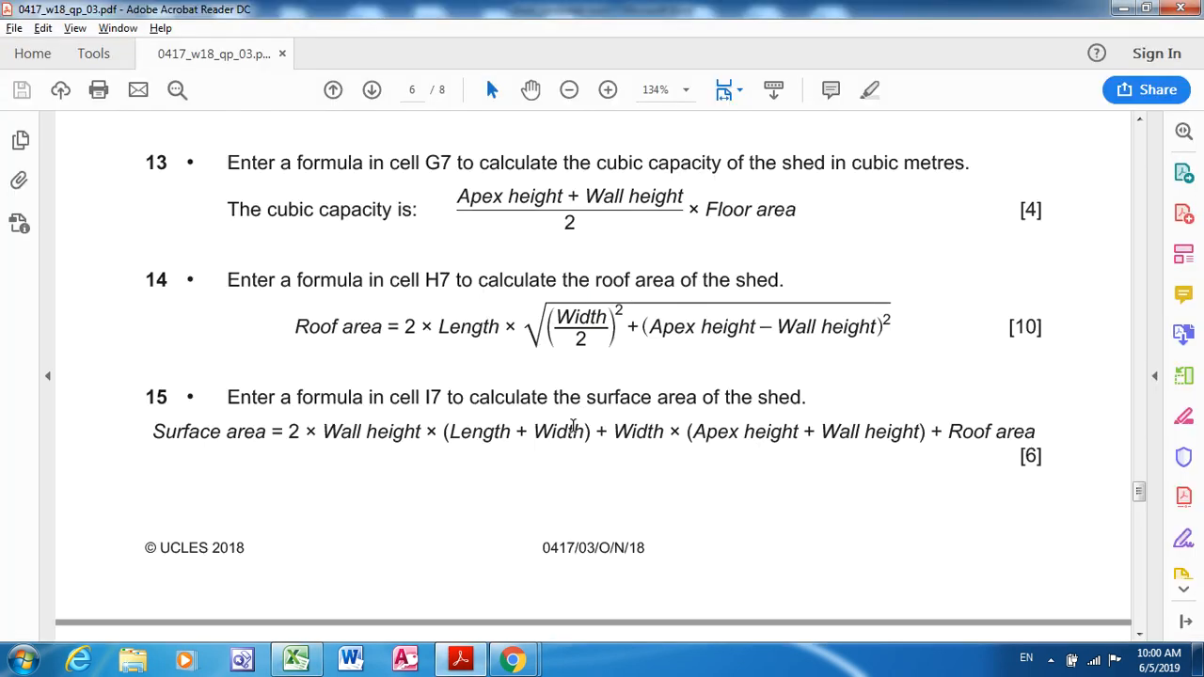
{"action": "left_click", "coordinate": [1139, 634]}
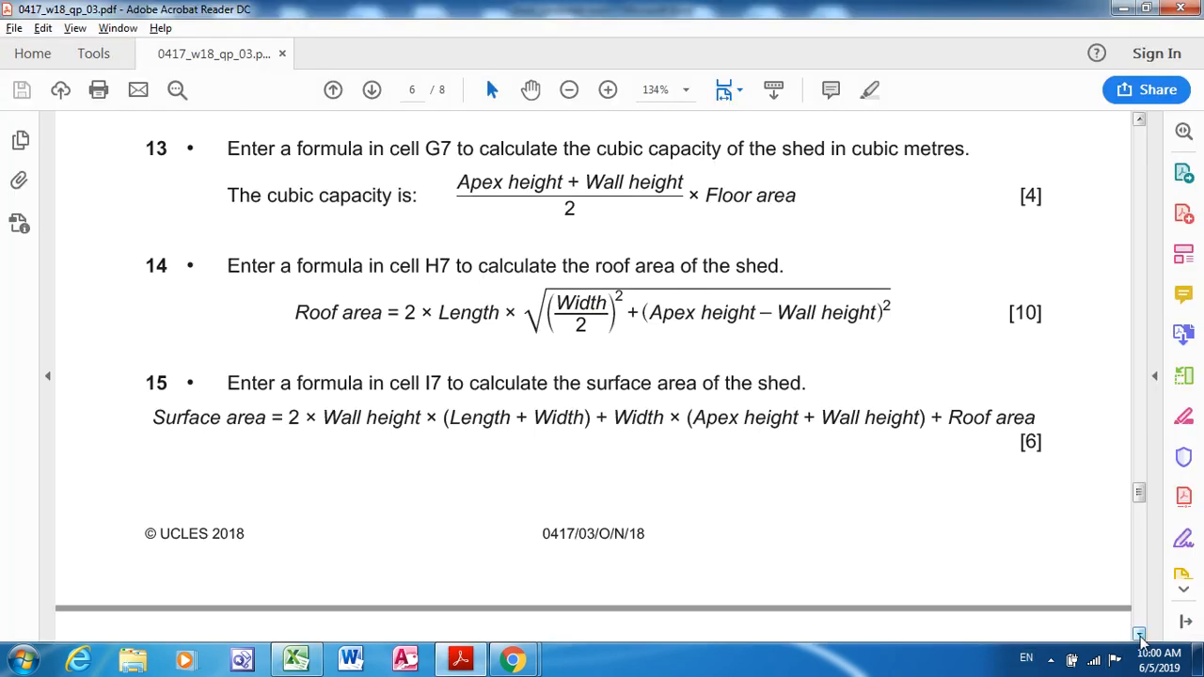
{"action": "left_click", "coordinate": [1139, 634]}
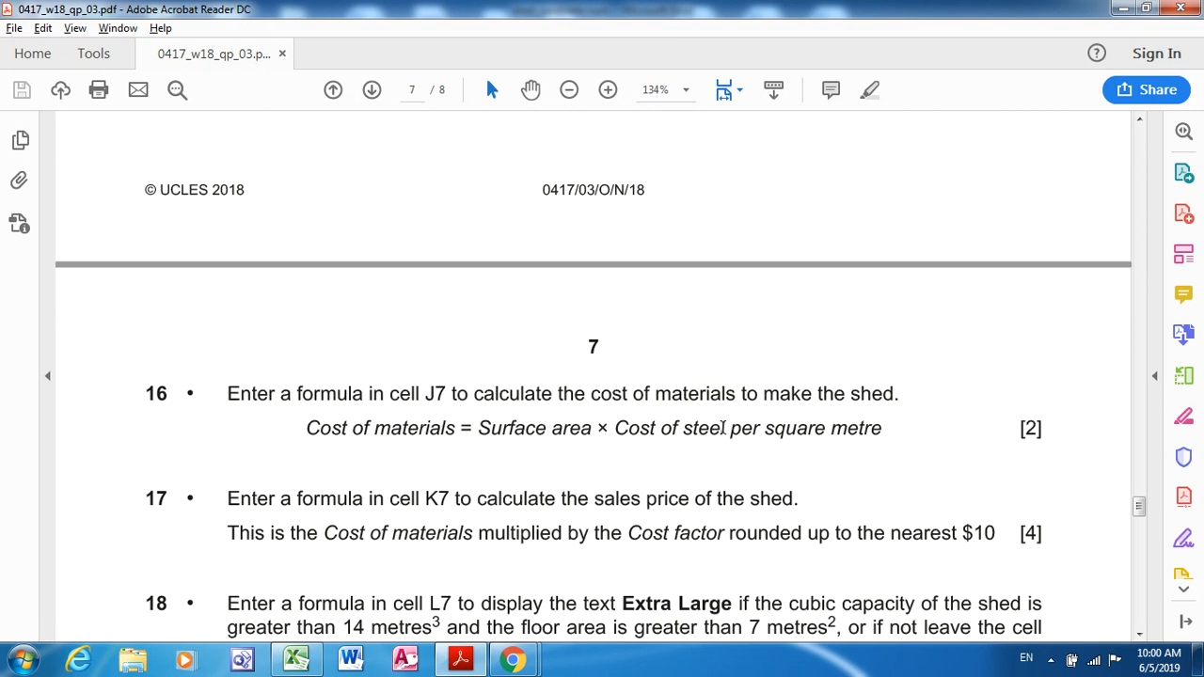
Return to the Excel shed spreadsheet and enter =I7*A4 in J7 for cost of materials, checking the terms against question 16
{"action": "key", "text": "alt+Tab"}
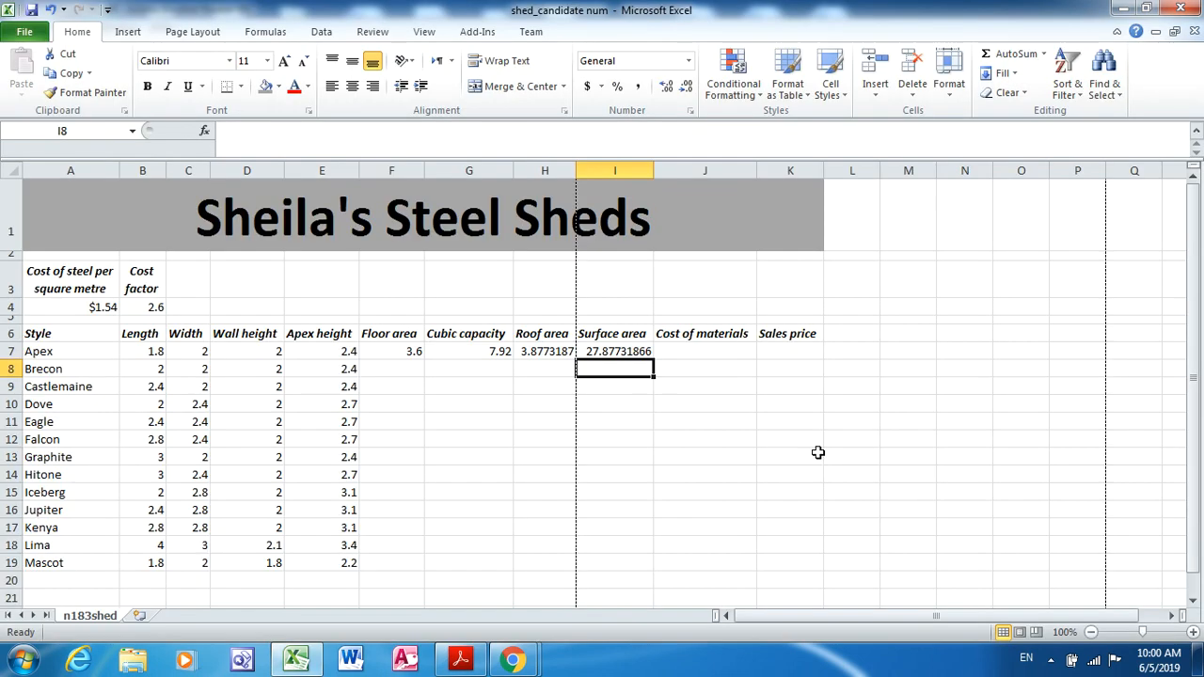
{"action": "left_click", "coordinate": [712, 351]}
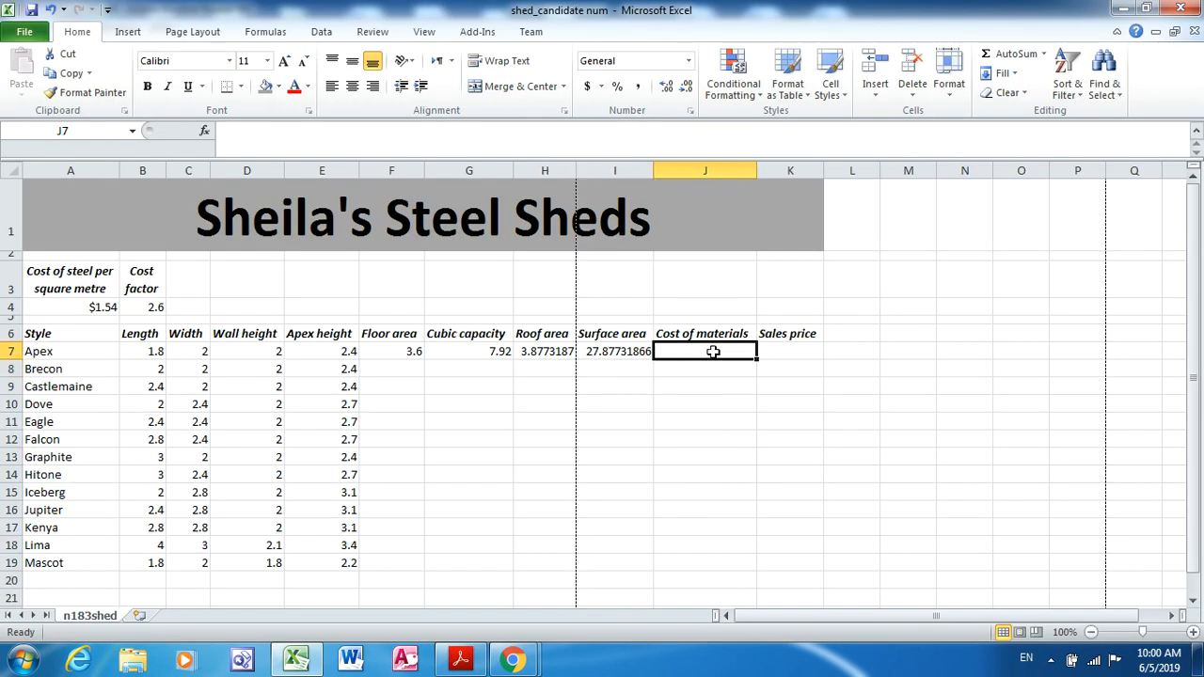
{"action": "type", "text": "="}
{"action": "left_click", "coordinate": [621, 351]}
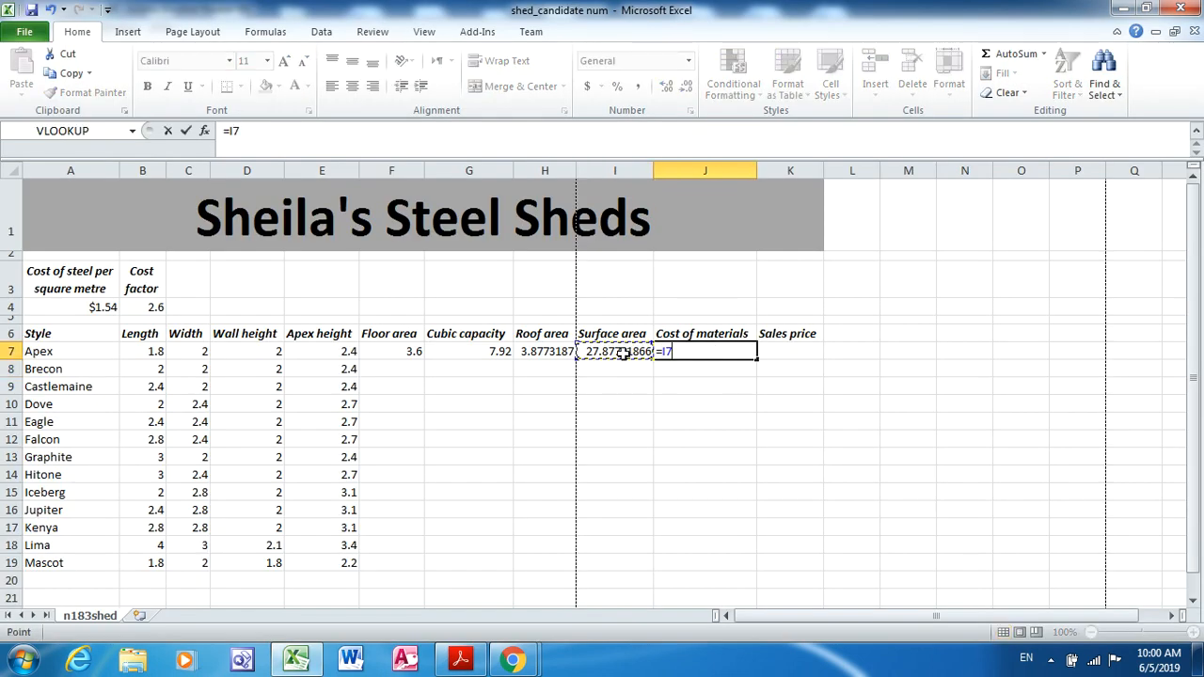
{"action": "type", "text": "*"}
{"action": "key", "text": "alt+Tab"}
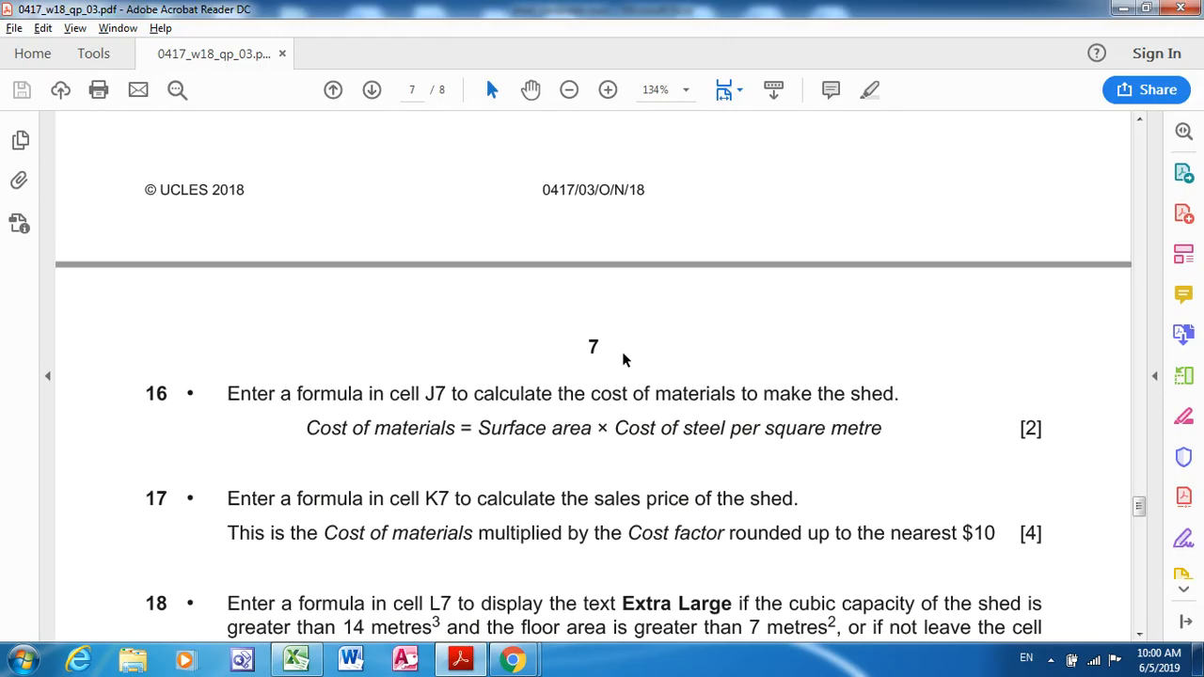
{"action": "key", "text": "alt+Tab"}
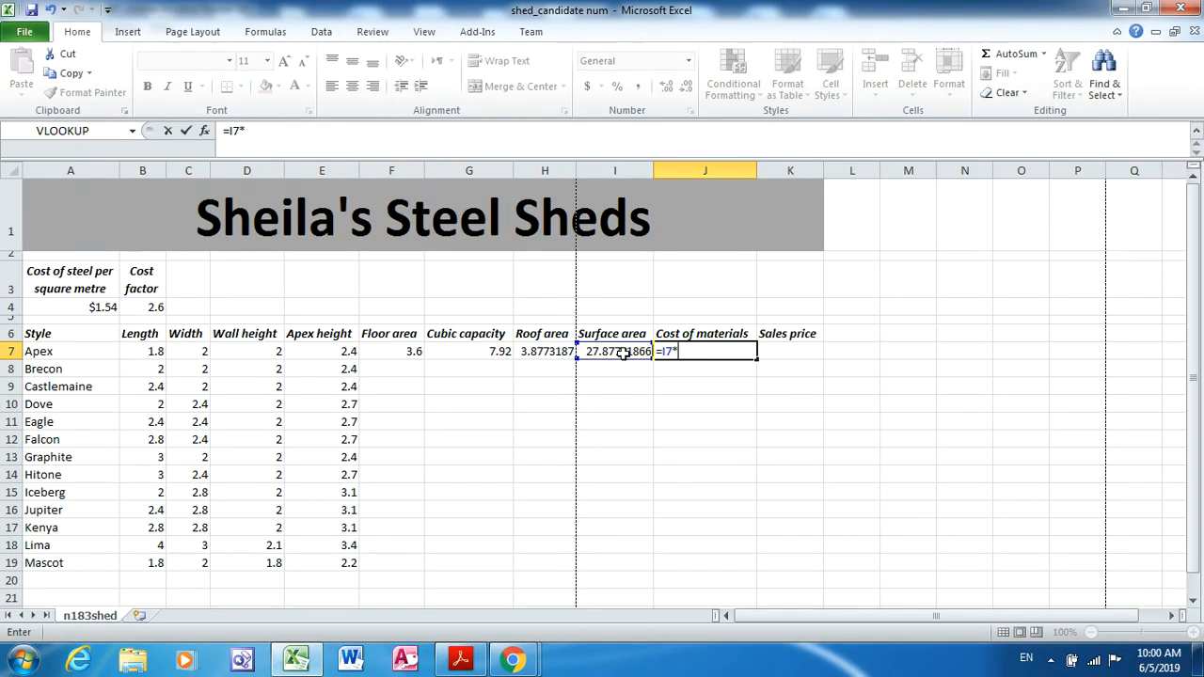
{"action": "left_click", "coordinate": [73, 306]}
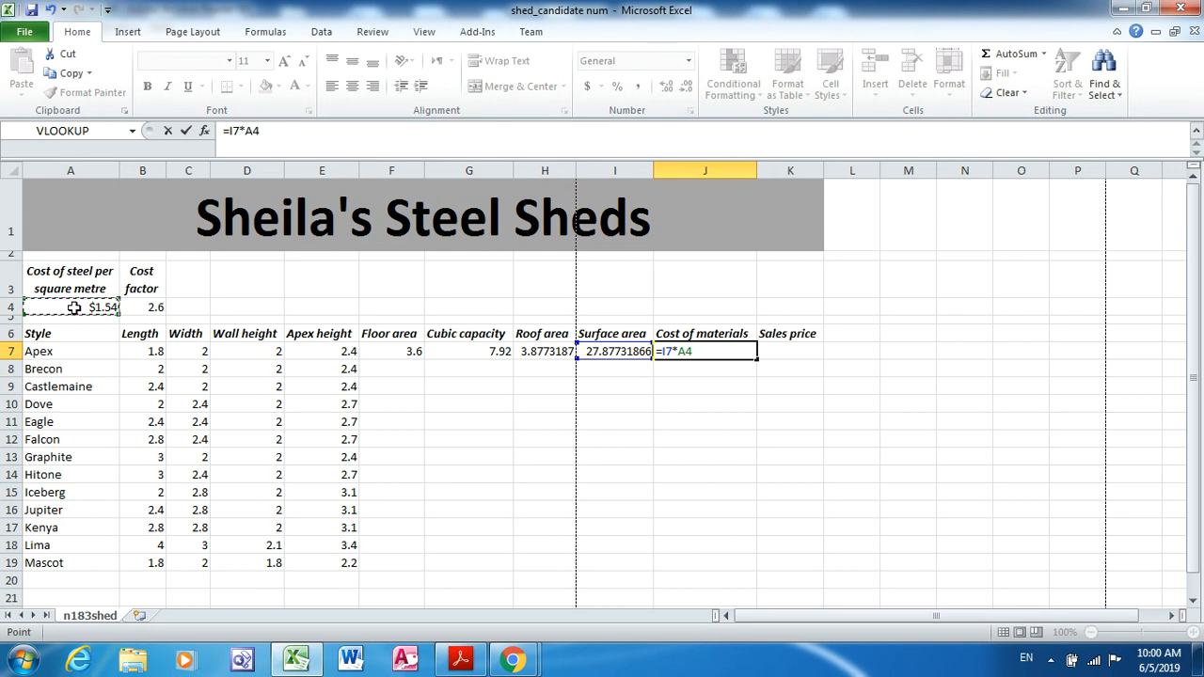
{"action": "key", "text": "Return"}
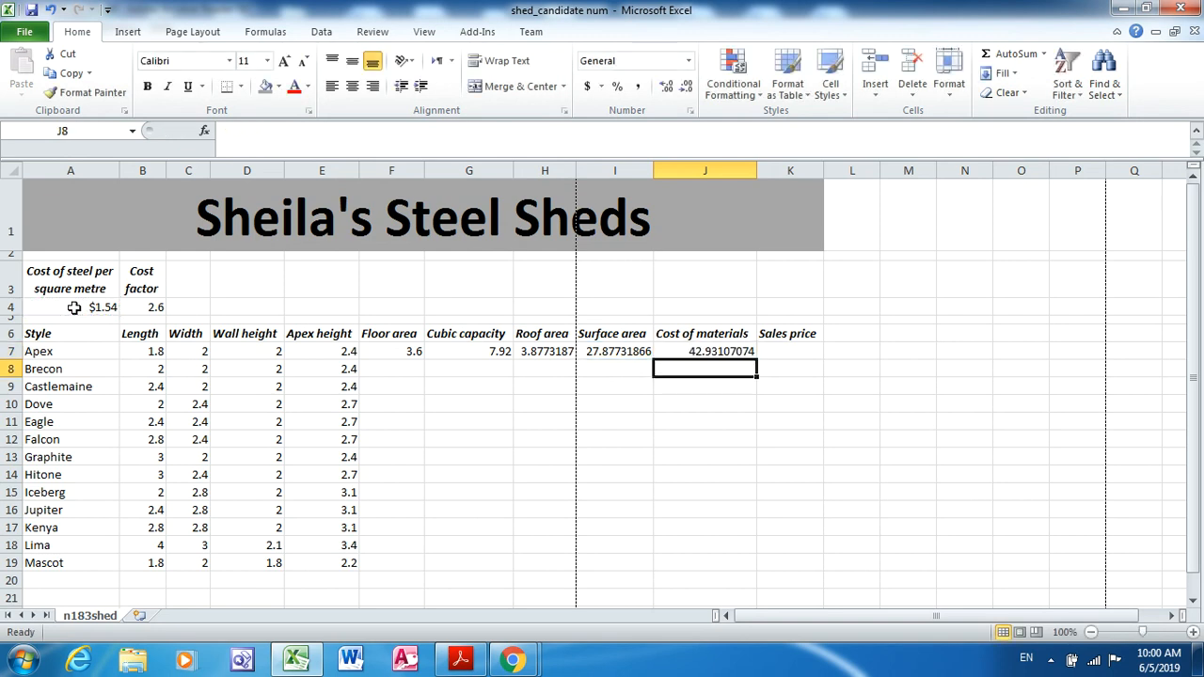
Make the cost of steel reference in the J7 formula absolute as $A$4
{"action": "left_click", "coordinate": [718, 349]}
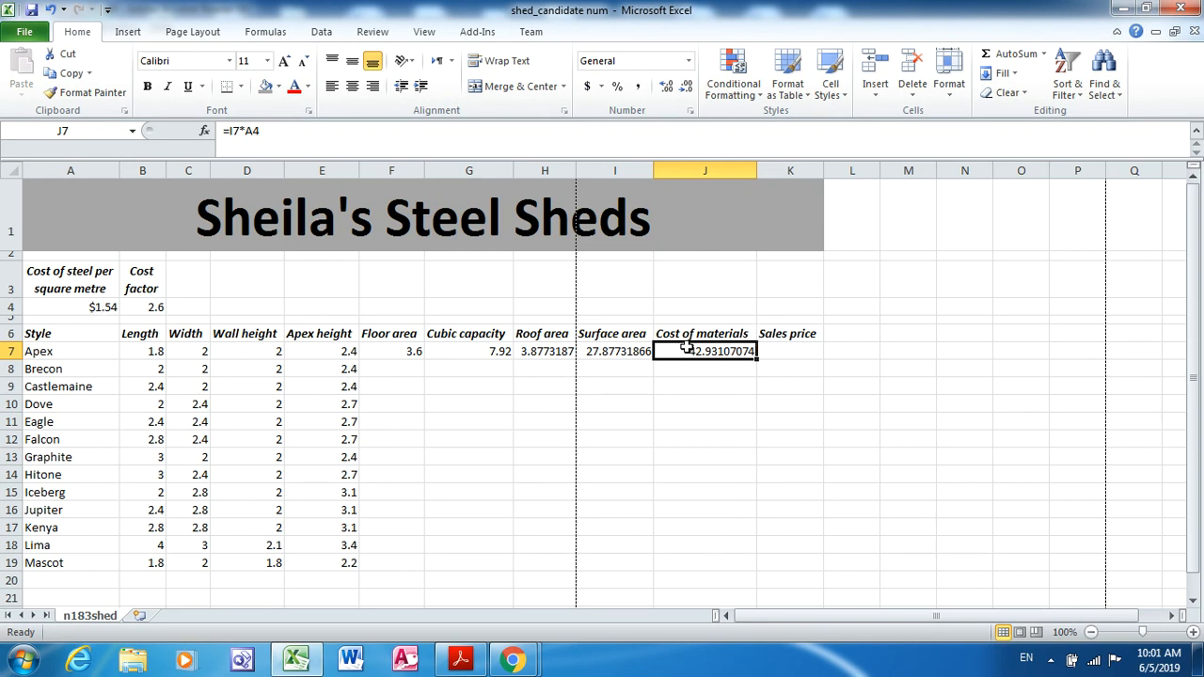
{"action": "left_click", "coordinate": [256, 132]}
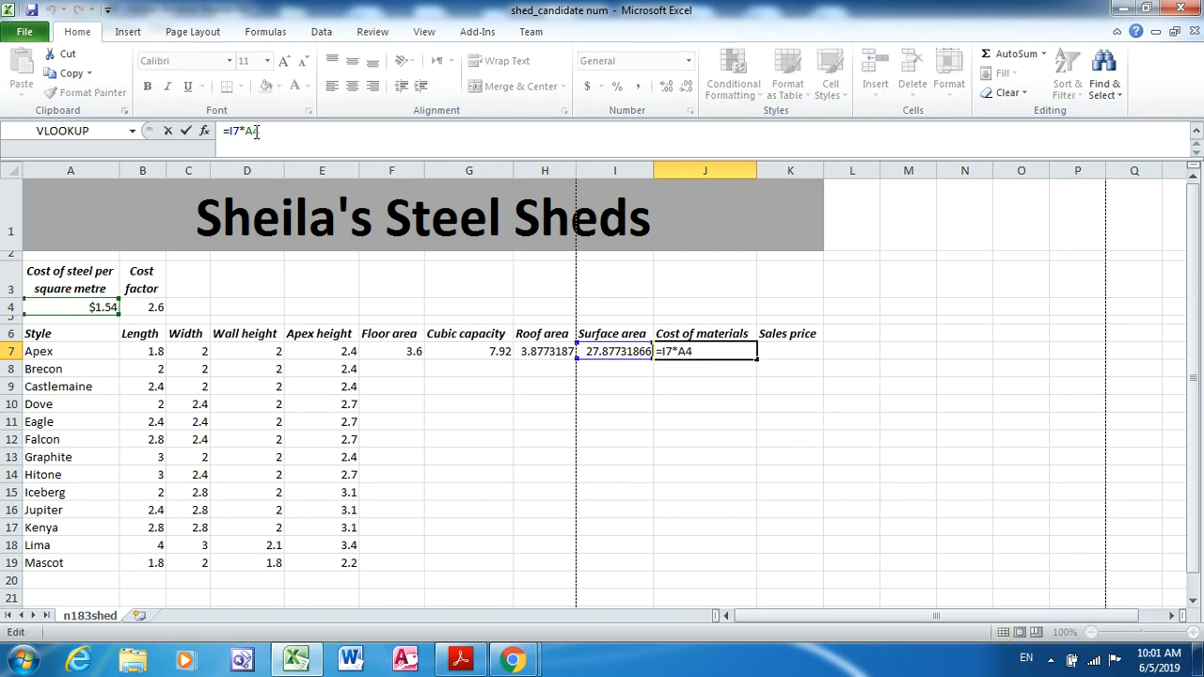
{"action": "left_click", "coordinate": [247, 133]}
{"action": "type", "text": "$"}
{"action": "left_click", "coordinate": [261, 132]}
{"action": "type", "text": "$"}
{"action": "key", "text": "Return"}
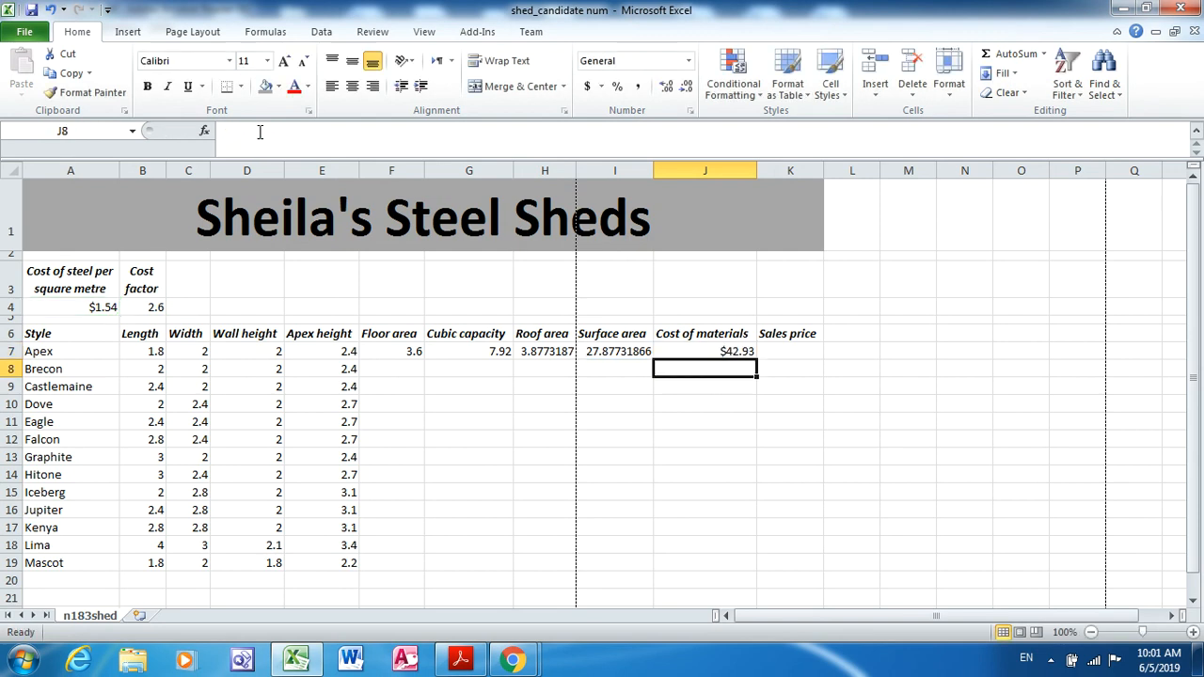
Check question 17 in the exam paper and enter =J7*B4 in K7 for the sales price
{"action": "left_click", "coordinate": [801, 352]}
{"action": "key", "text": "alt+Tab"}
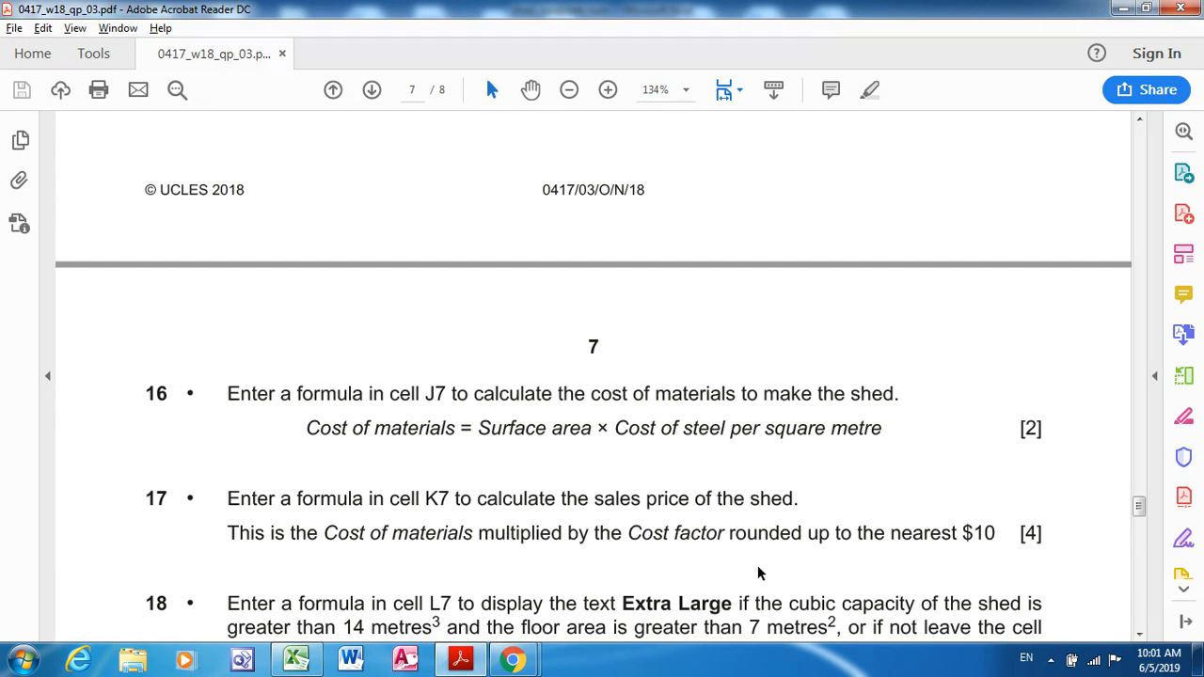
{"action": "key", "text": "alt+Tab"}
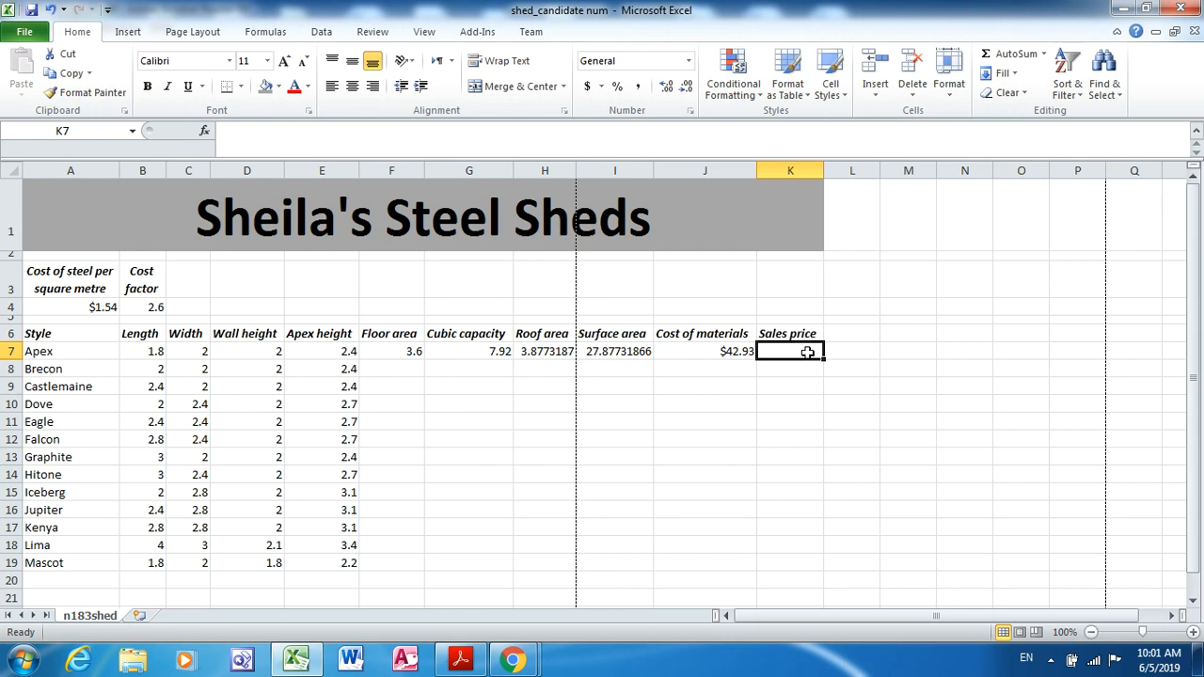
{"action": "type", "text": "="}
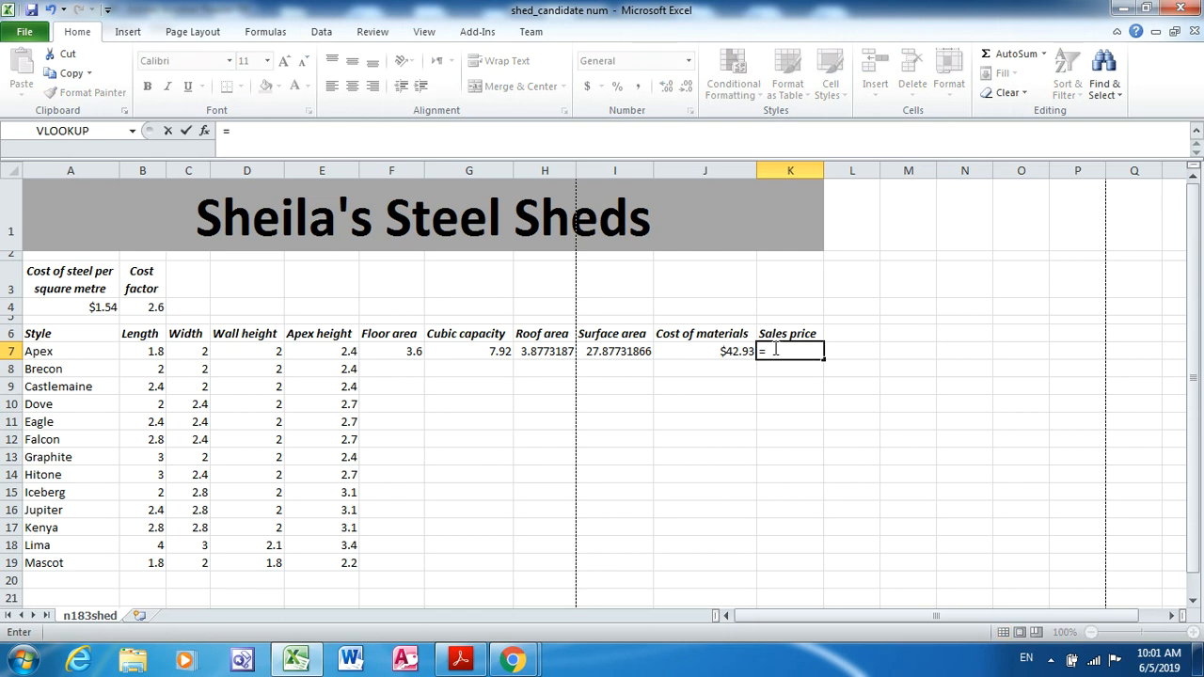
{"action": "left_click", "coordinate": [725, 351]}
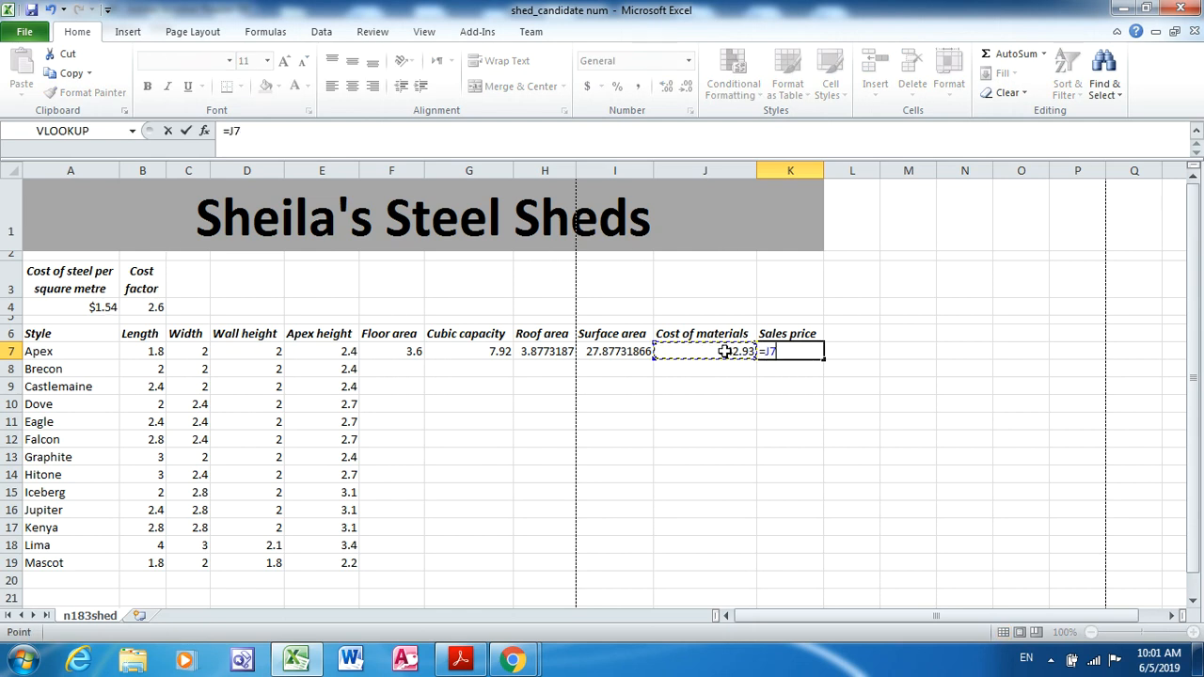
{"action": "type", "text": "*"}
{"action": "left_click", "coordinate": [148, 307]}
{"action": "key", "text": "Return"}
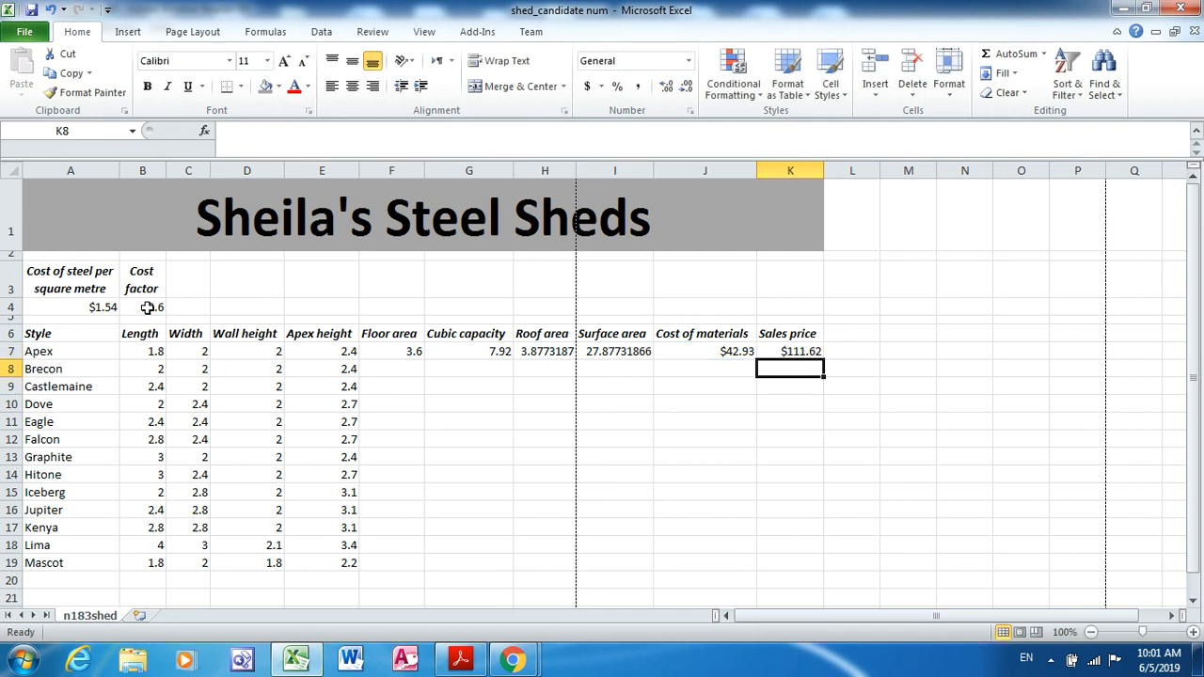
Make the cost factor reference in the K7 formula absolute as $B$4
{"action": "left_click", "coordinate": [799, 351]}
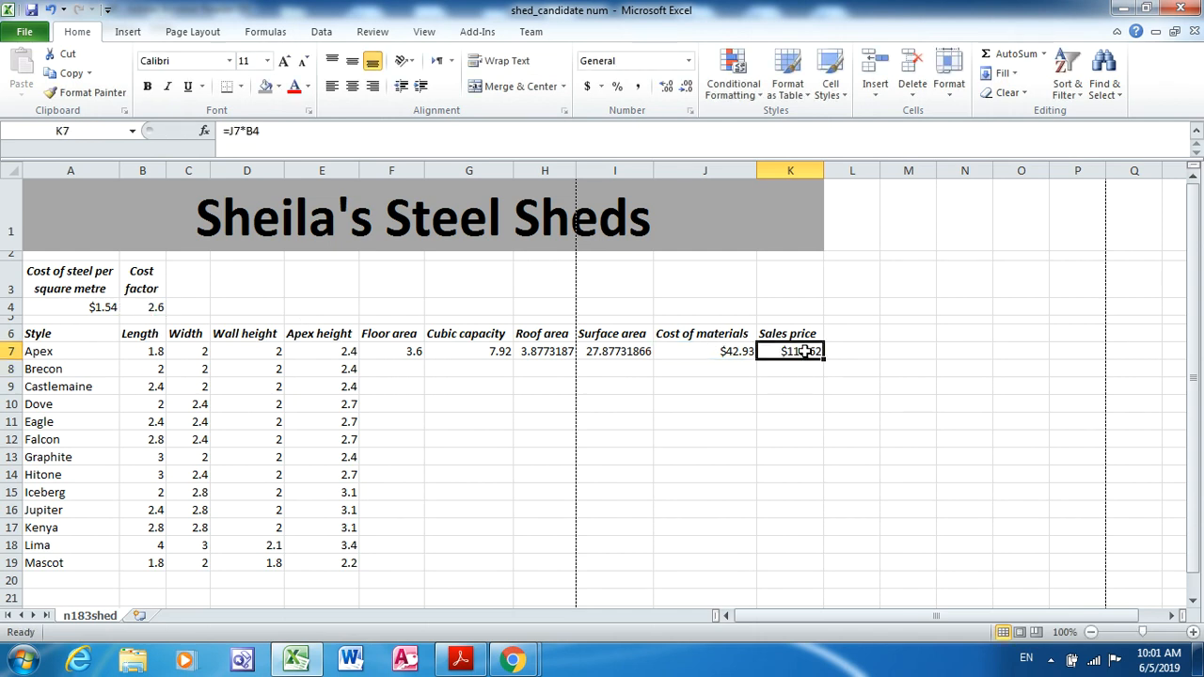
{"action": "left_click", "coordinate": [246, 130]}
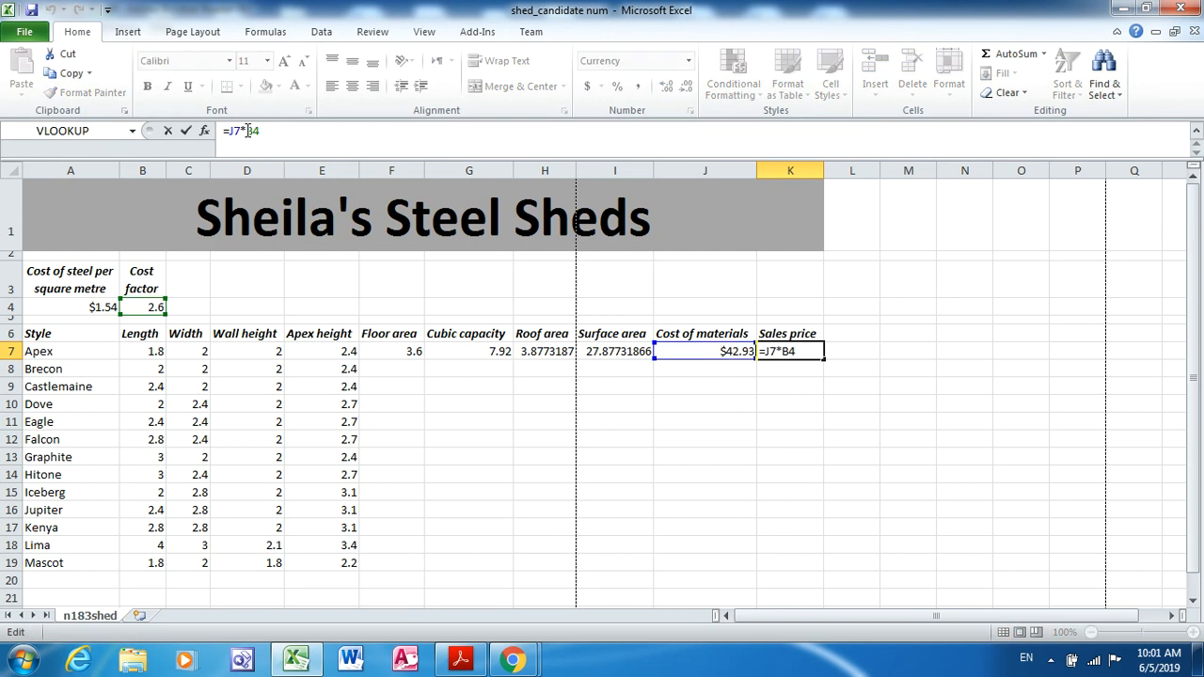
{"action": "type", "text": "$"}
{"action": "left_click_drag", "start_coordinate": [247, 130], "coordinate": [262, 134]}
{"action": "type", "text": "$"}
{"action": "key", "text": "Return"}
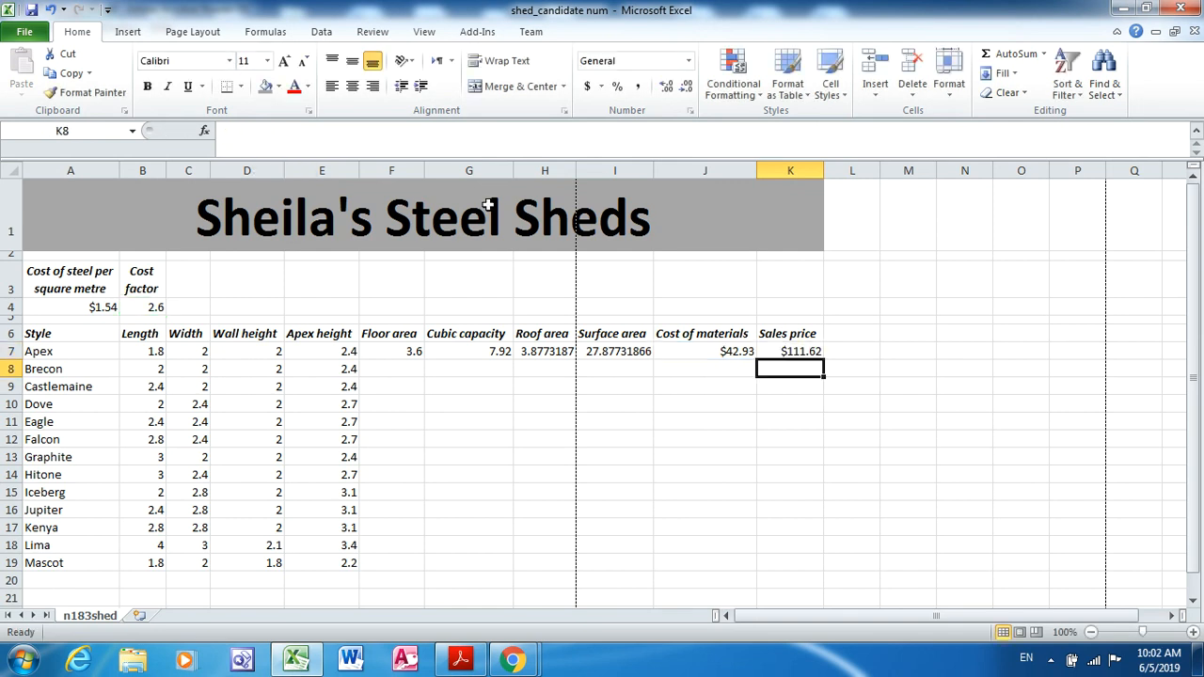
Check the rounding rule in question 17 and round the sales price up to the nearest $10 in K7 with =ROUNDUP(J7*$B$4,-1)
{"action": "key", "text": "alt+Tab"}
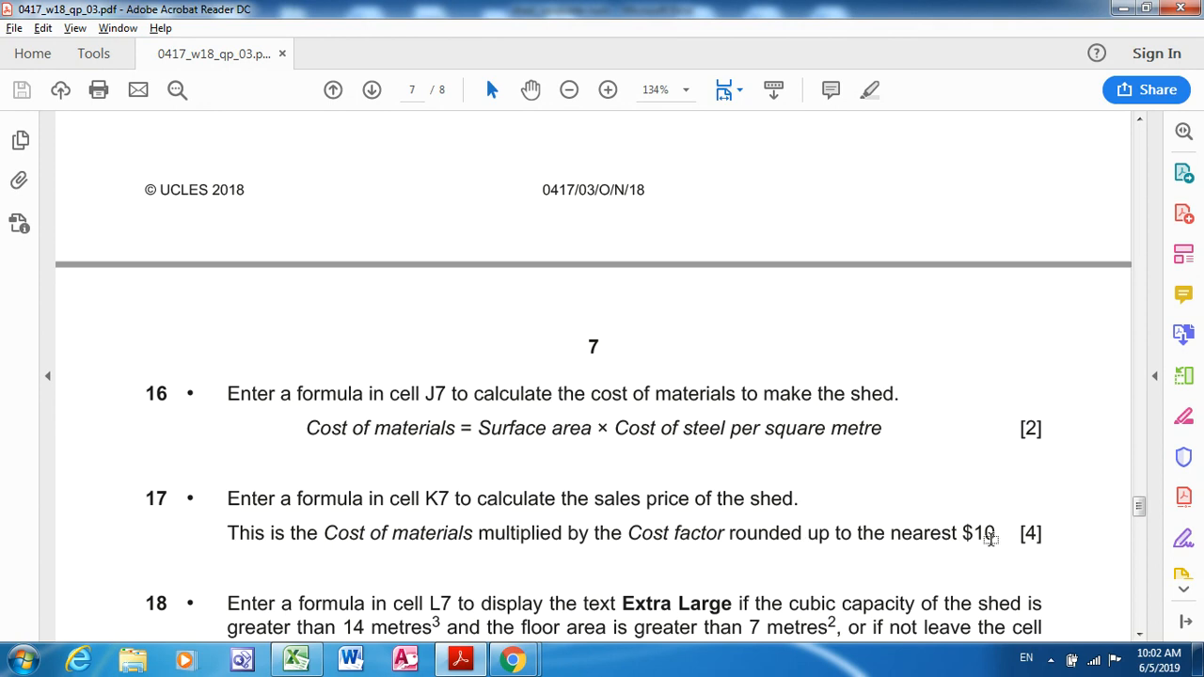
{"action": "key", "text": "alt+Tab"}
{"action": "left_click", "coordinate": [798, 353]}
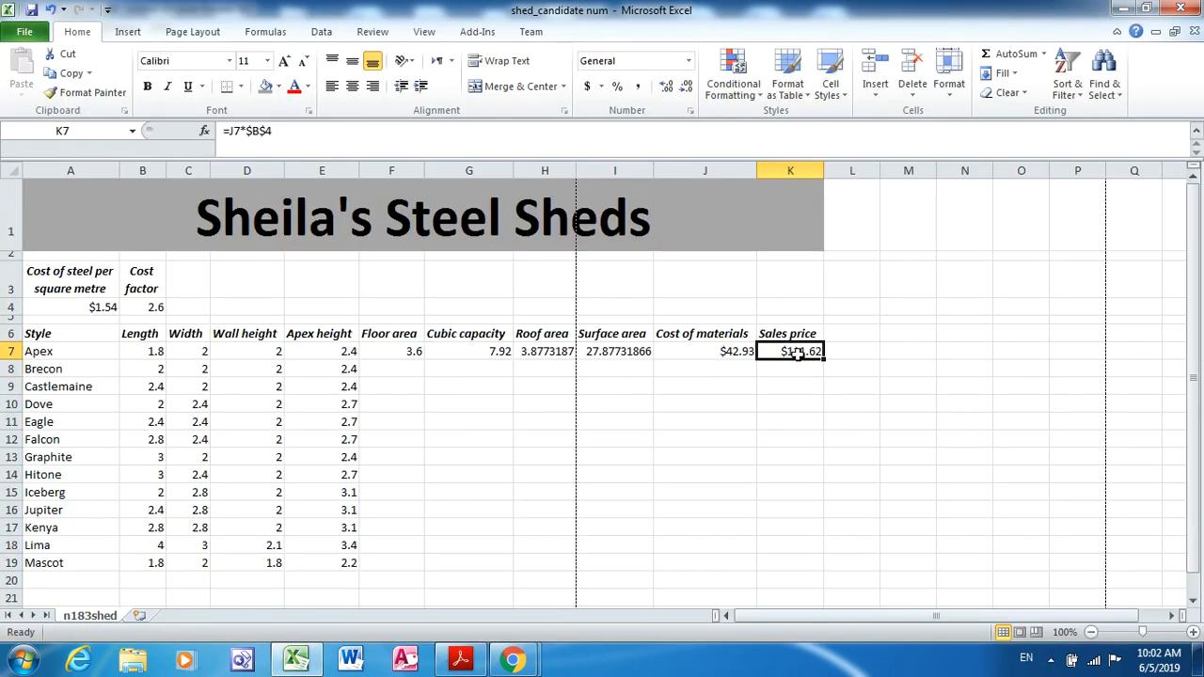
{"action": "left_click", "coordinate": [226, 130]}
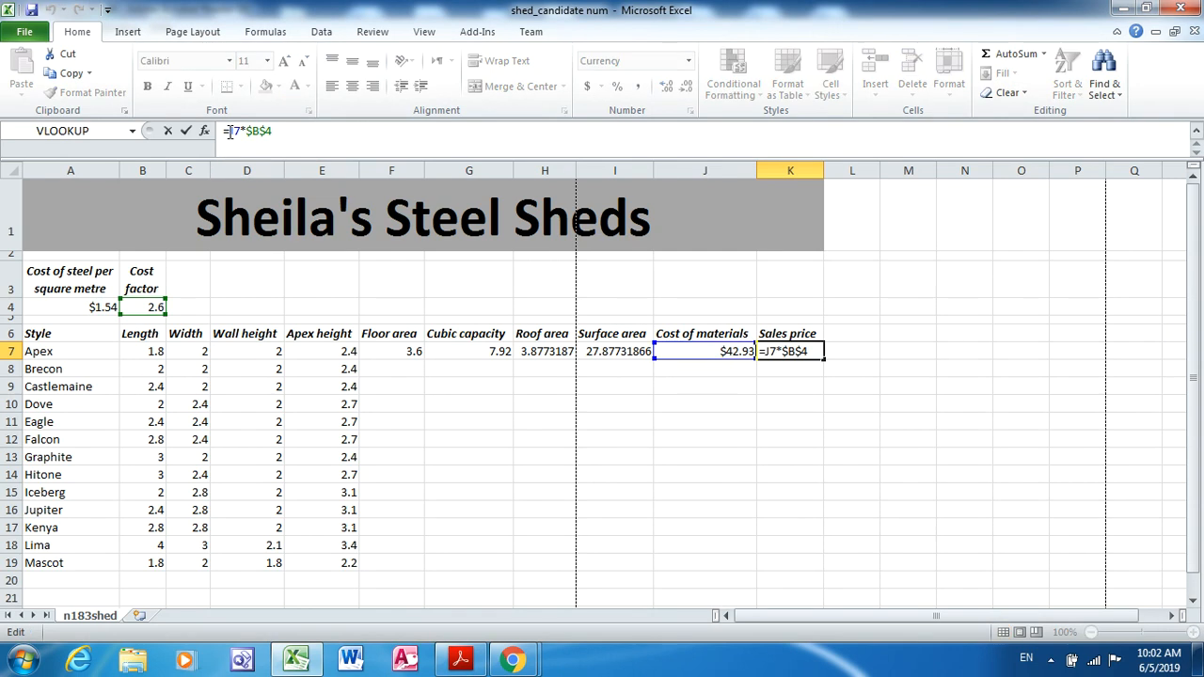
{"action": "type", "text": "round"}
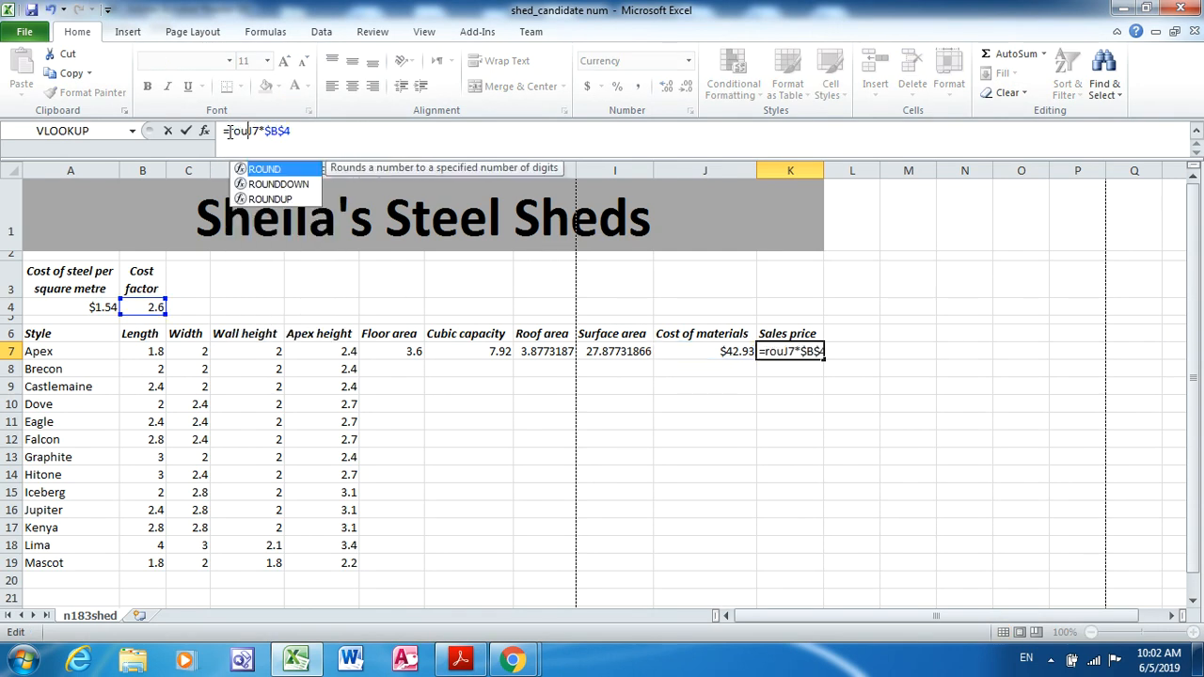
{"action": "double_click", "coordinate": [256, 199]}
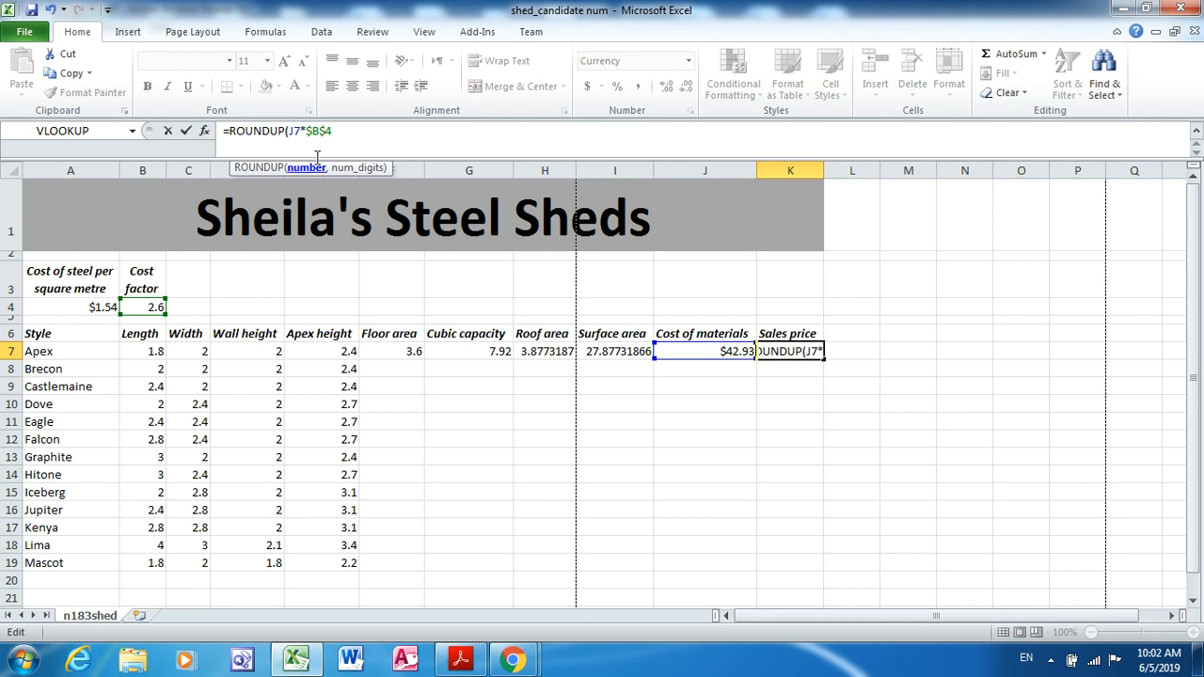
{"action": "left_click", "coordinate": [337, 132]}
{"action": "type", "text": ","}
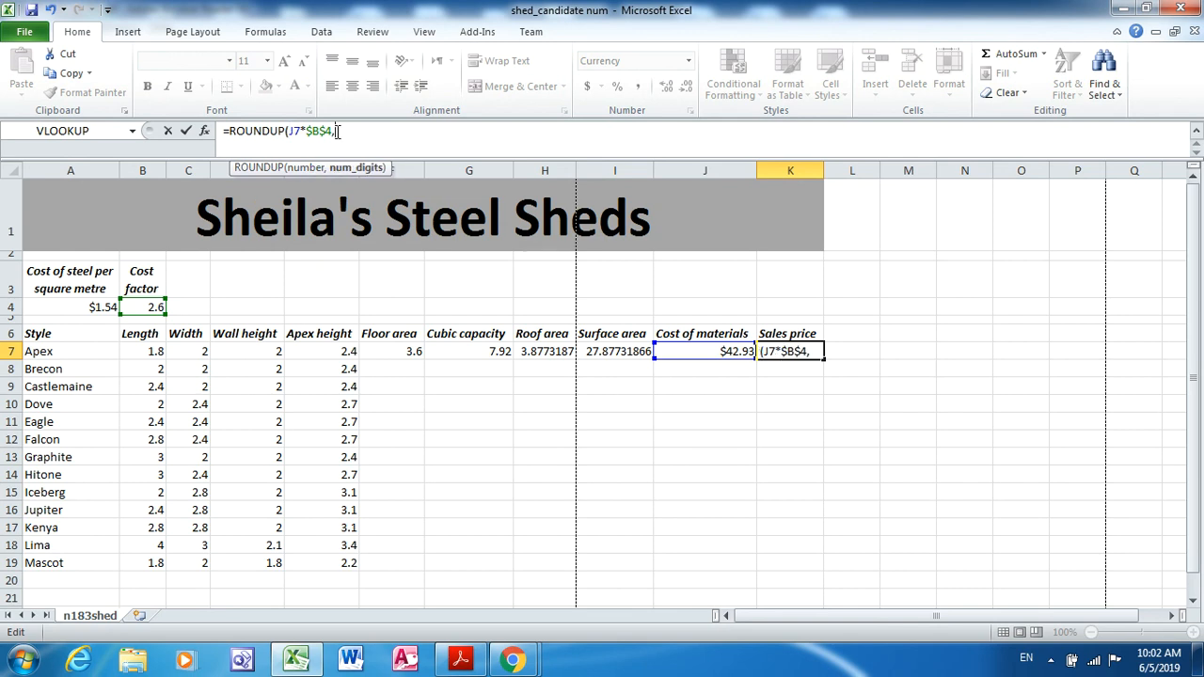
{"action": "type", "text": "-1)"}
{"action": "left_click", "coordinate": [385, 143]}
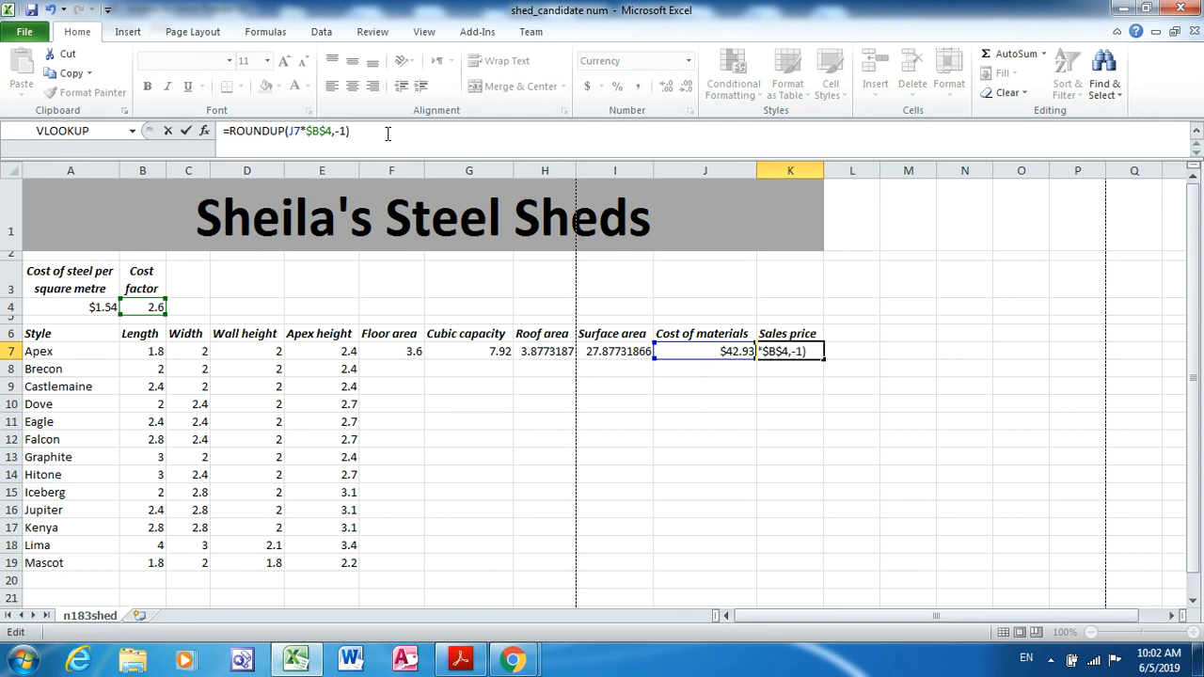
{"action": "key", "text": "Return"}
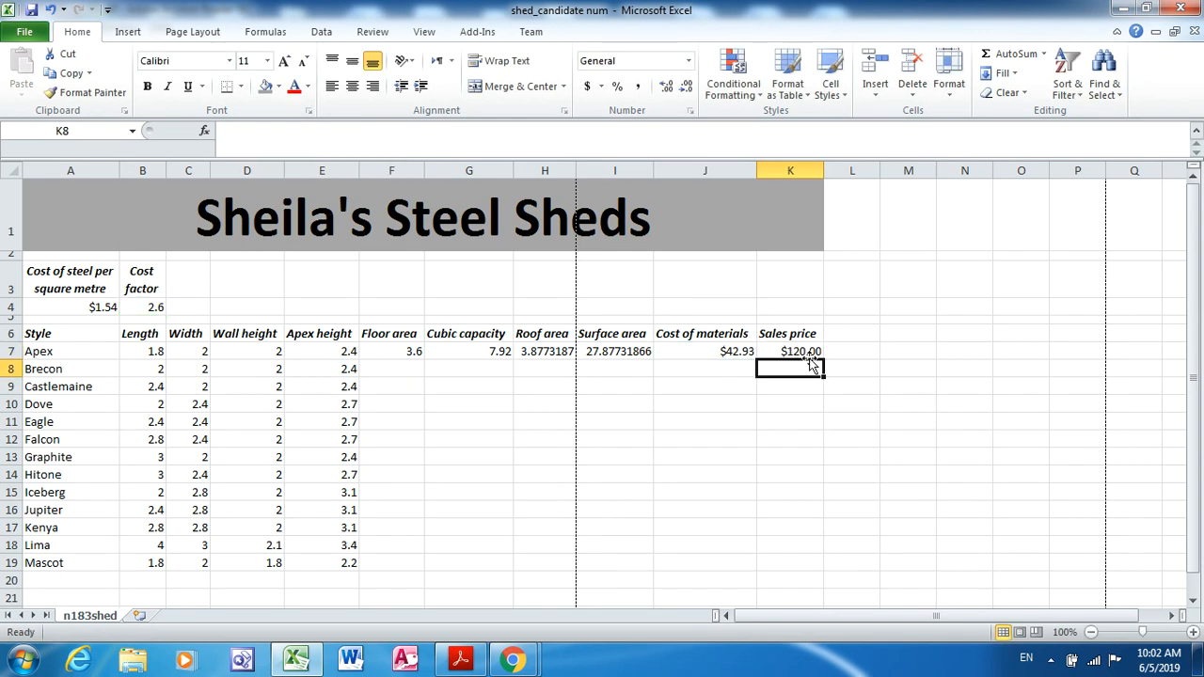
Check question 18 in the exam paper and begin an IF formula with a nested AND test in L7
{"action": "key", "text": "alt+Tab"}
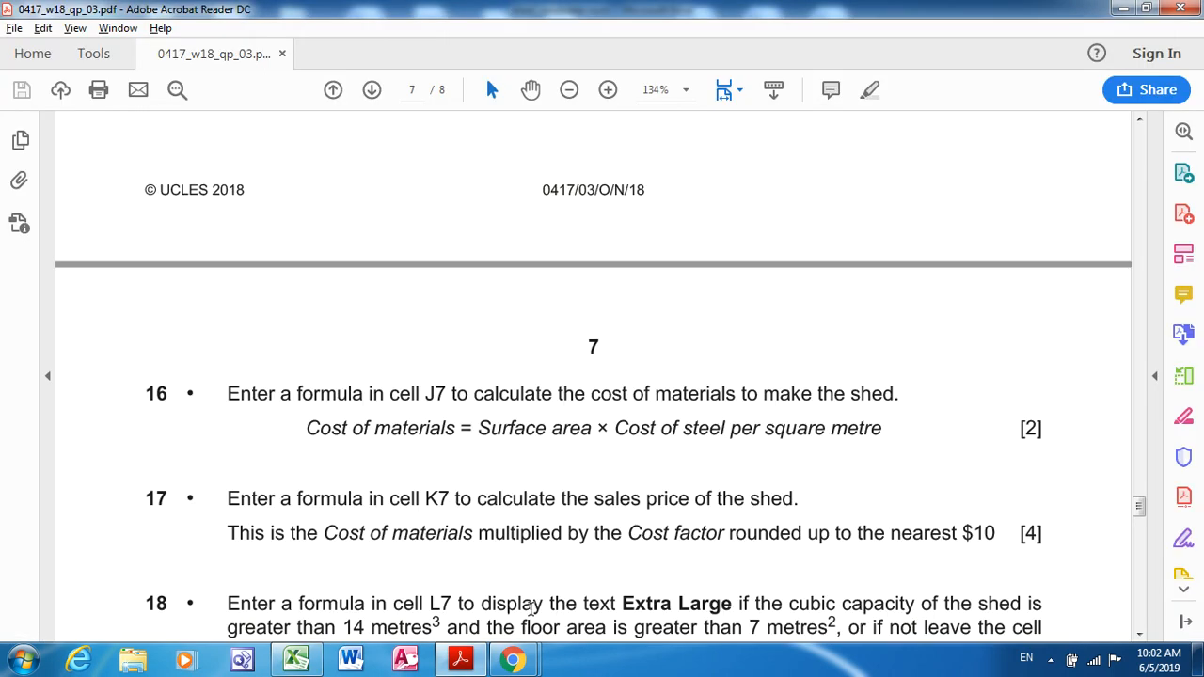
{"action": "scroll", "coordinate": [1138, 636], "scroll_direction": "down", "scroll_amount": 5}
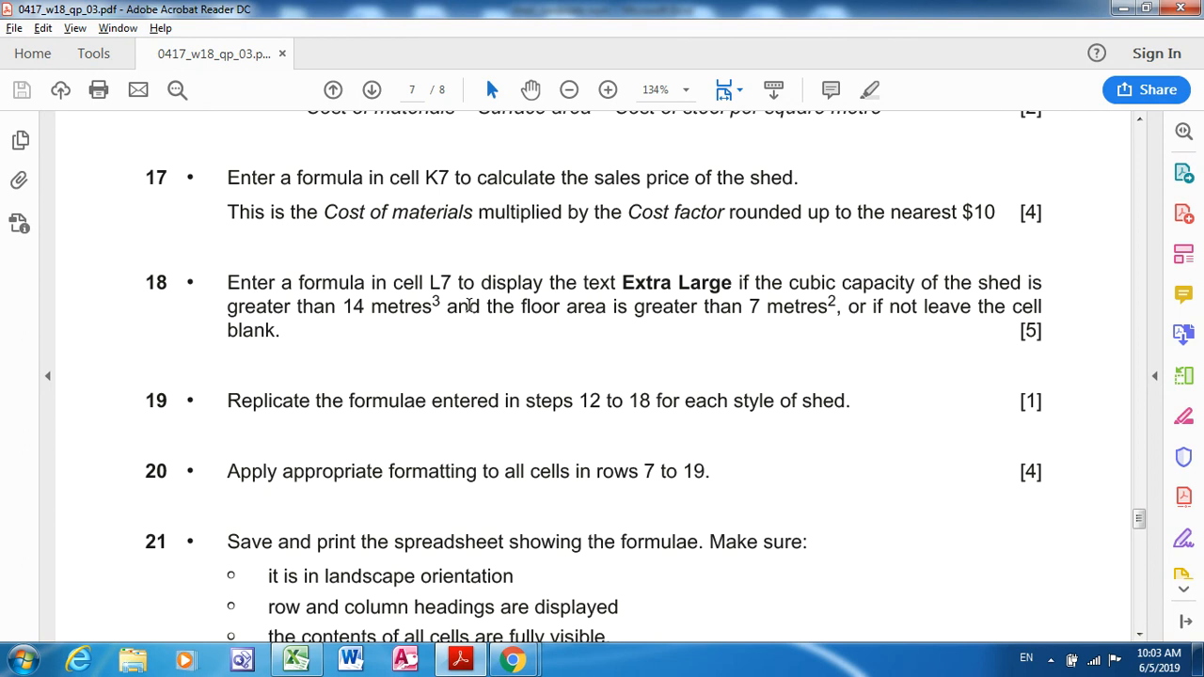
{"action": "key", "text": "alt+Tab"}
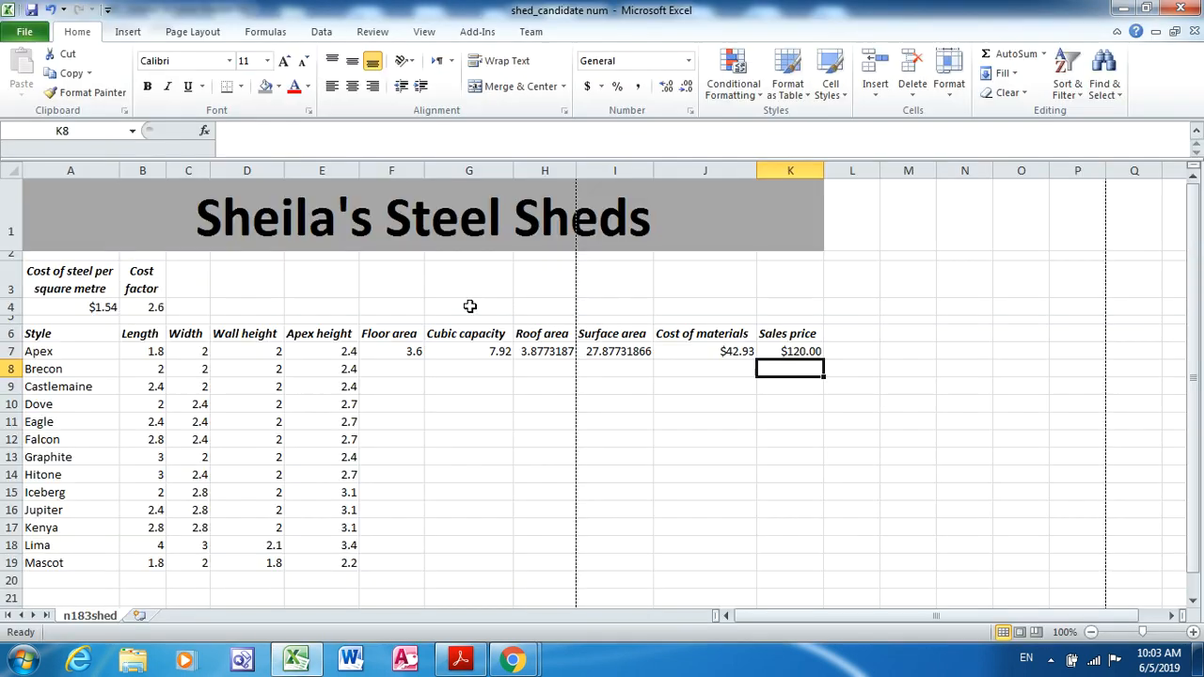
{"action": "left_click", "coordinate": [850, 358]}
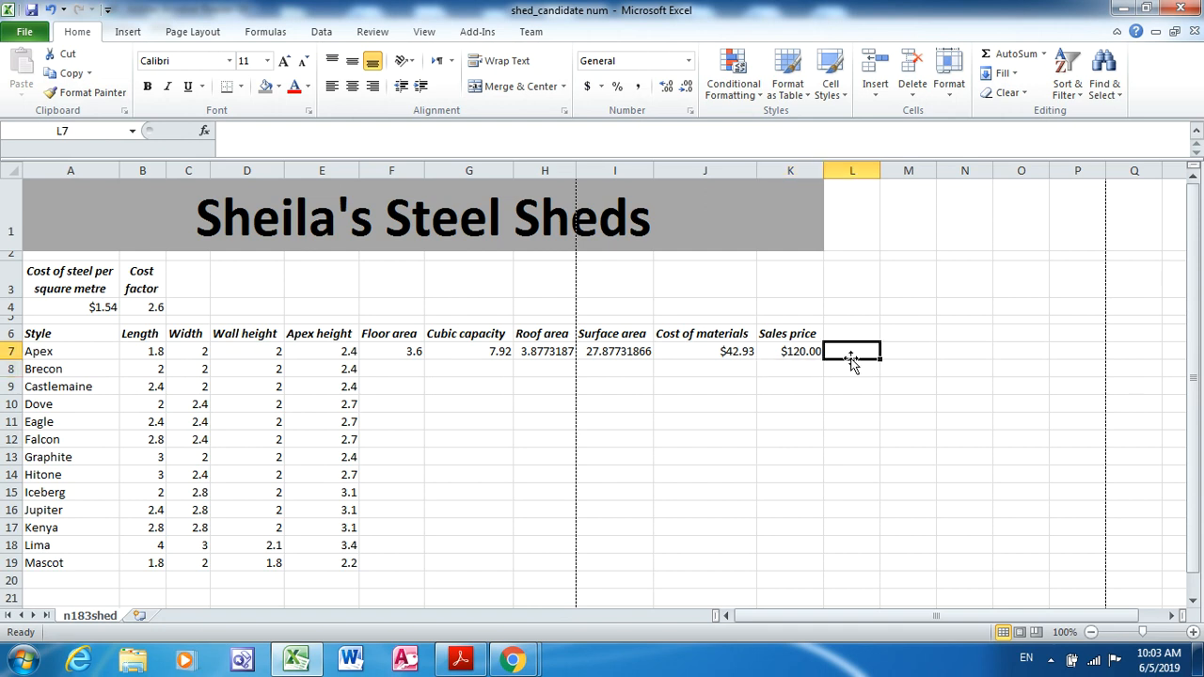
{"action": "type", "text": "="}
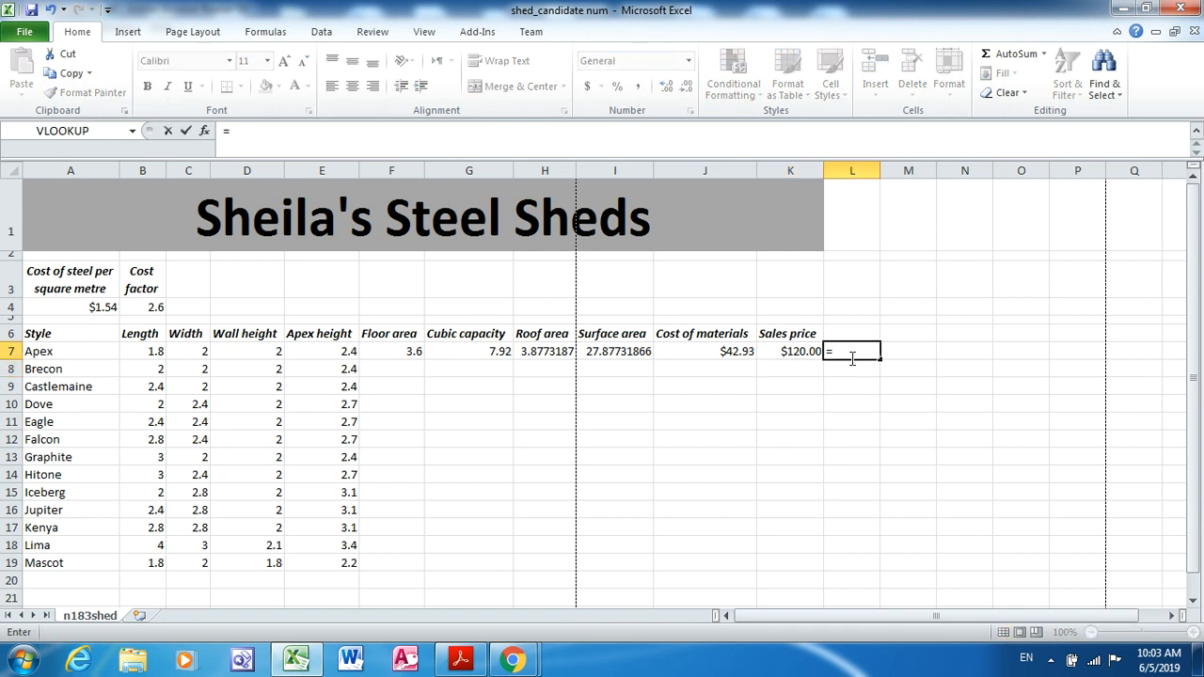
{"action": "type", "text": "if"}
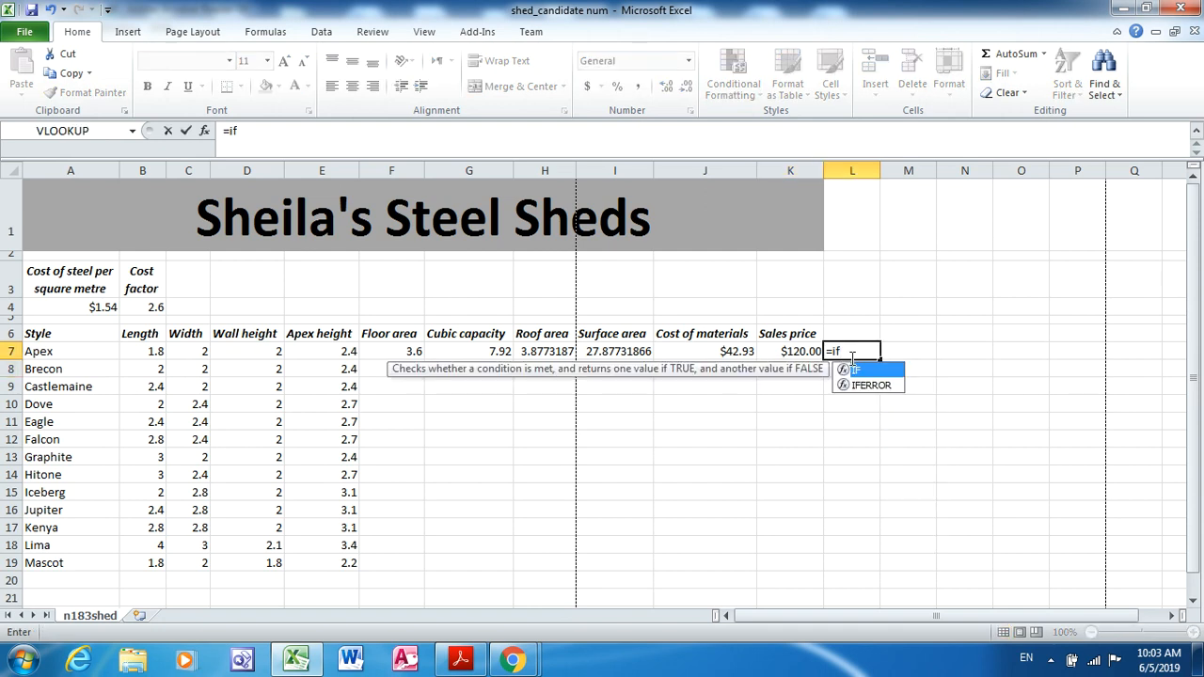
{"action": "double_click", "coordinate": [855, 369]}
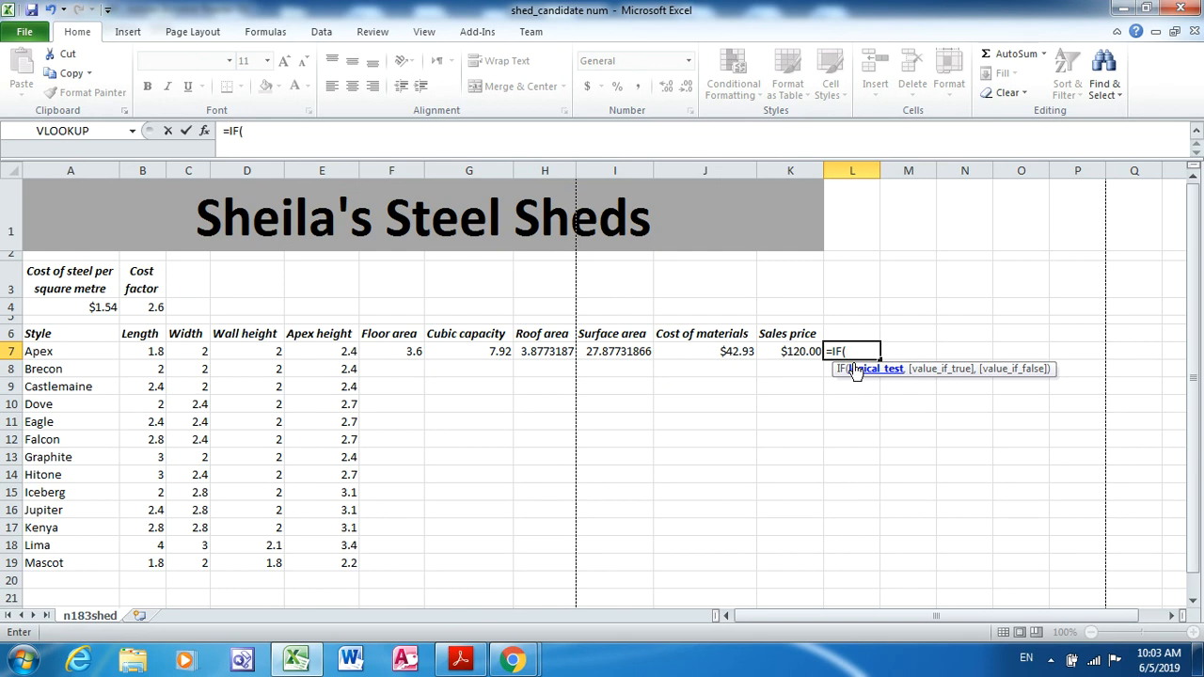
{"action": "type", "text": "an"}
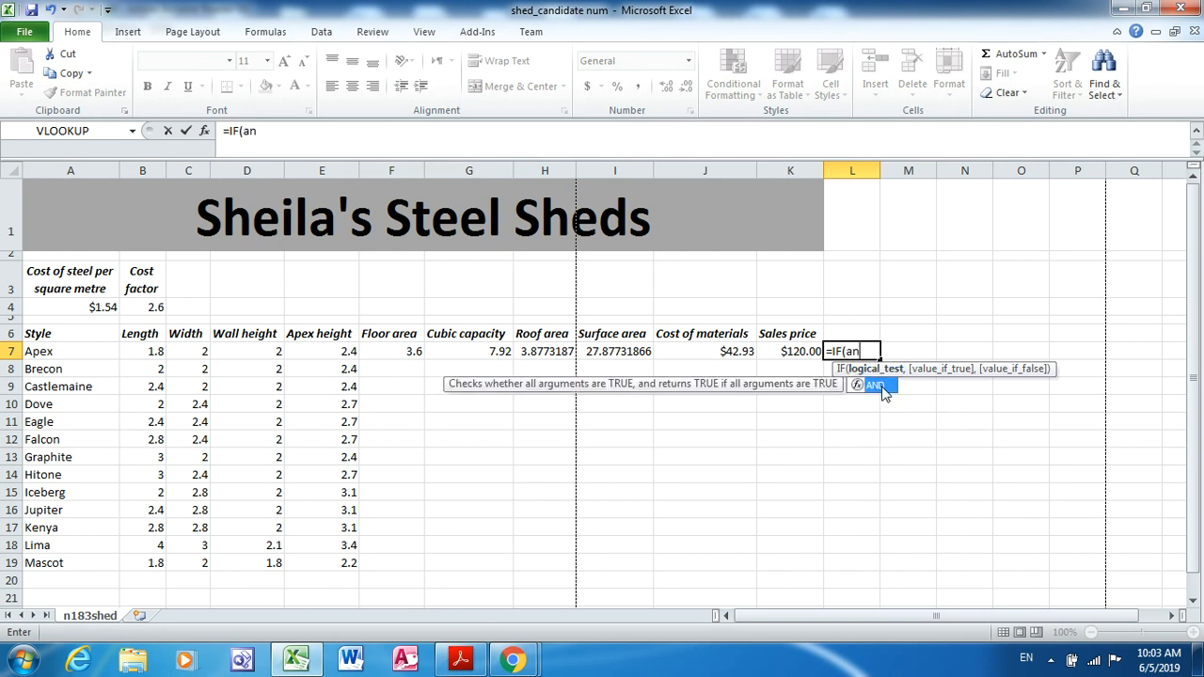
{"action": "double_click", "coordinate": [881, 386]}
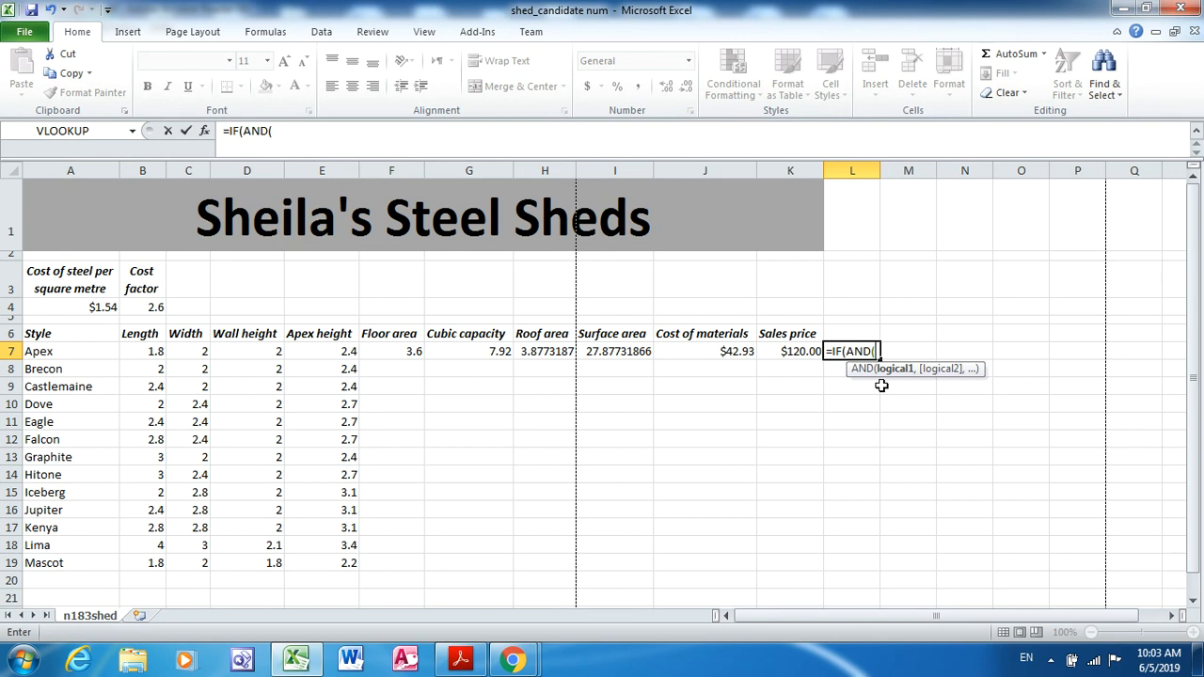
Add the conditions G7>14 and F7>7 to the AND test of the L7 formula and close the test
{"action": "left_click", "coordinate": [499, 351]}
{"action": "type", "text": ">14"}
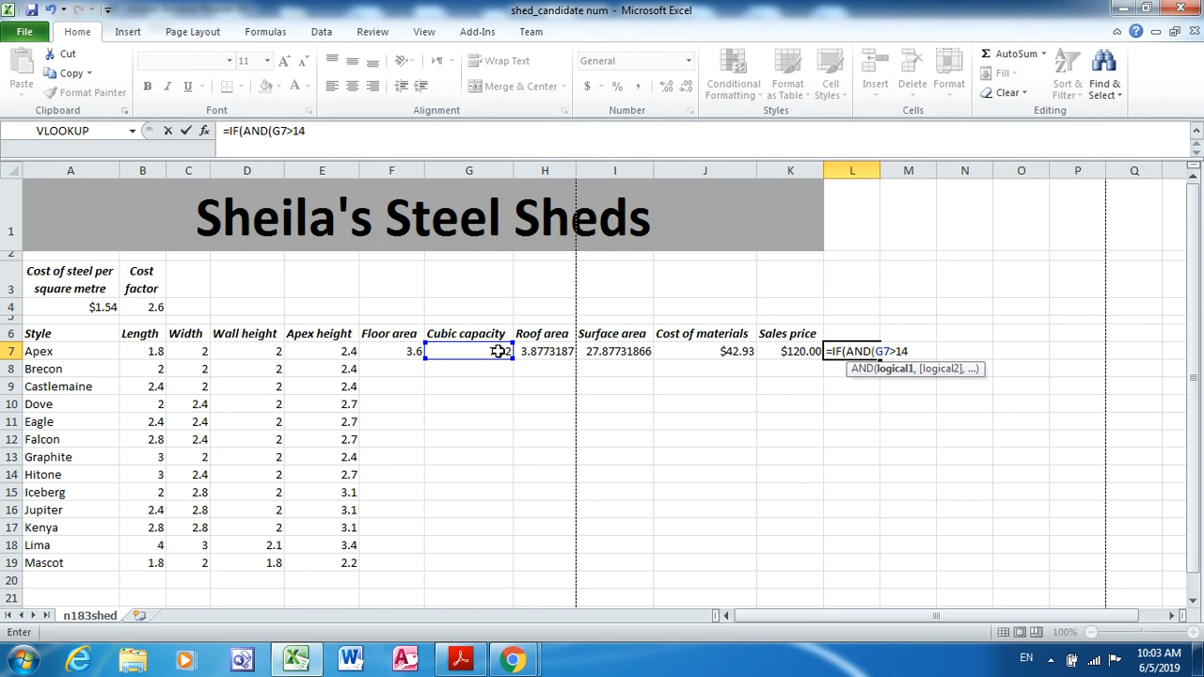
{"action": "type", "text": ","}
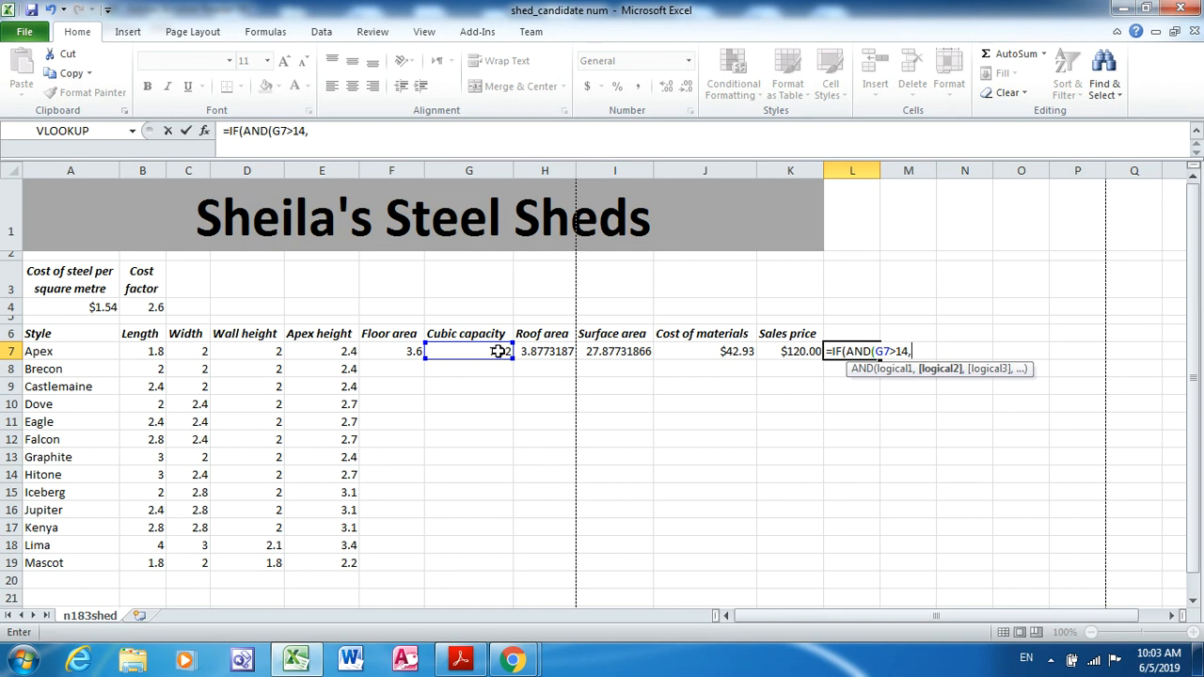
{"action": "left_click", "coordinate": [412, 350]}
{"action": "type", "text": ">7)"}
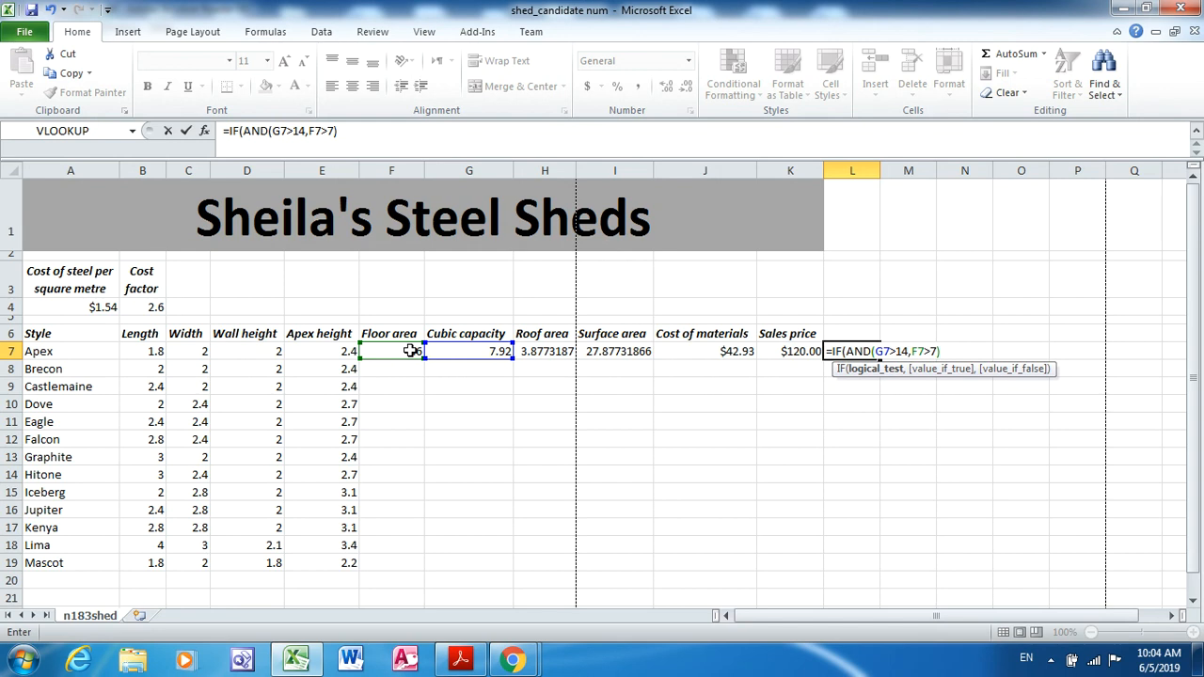
Complete the L7 formula to return "Extra Large" when true and blank text "" when false
{"action": "type", "text": ","}
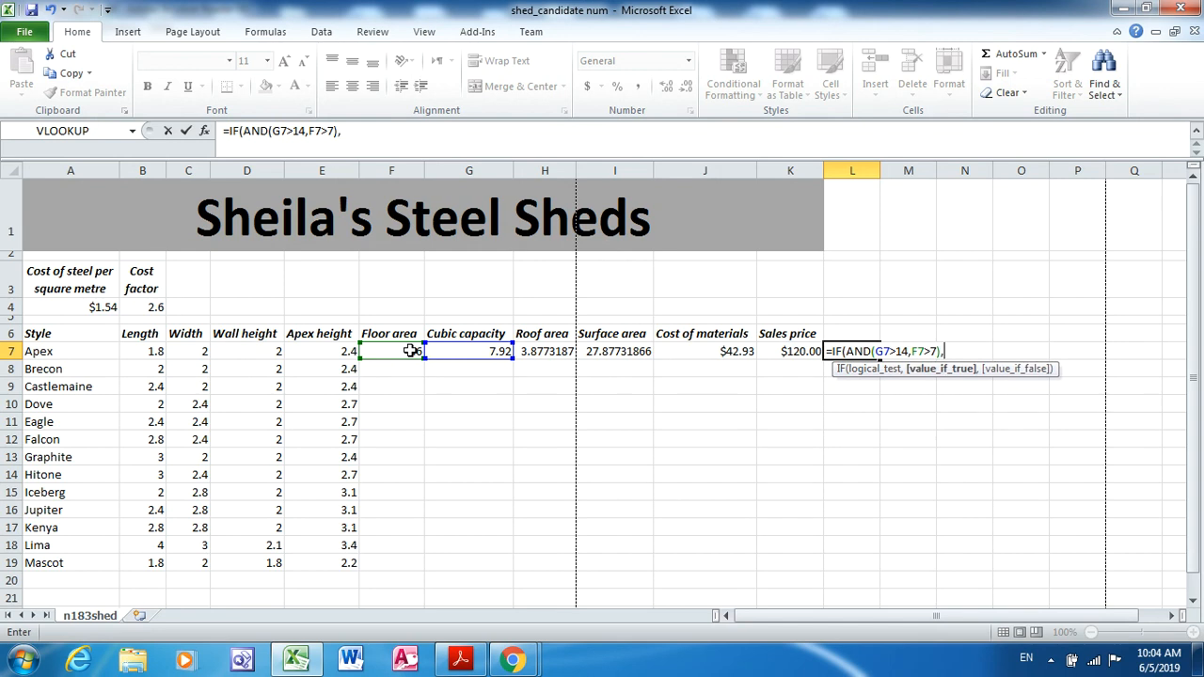
{"action": "type", "text": "\"Extra Large\""}
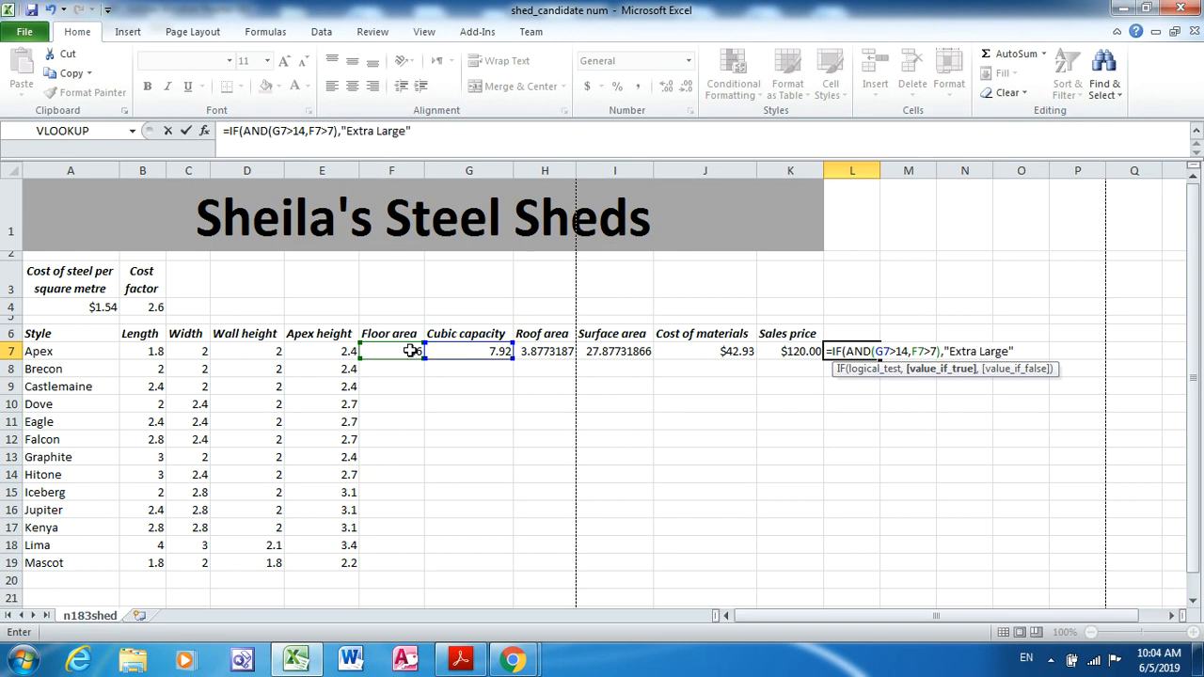
{"action": "type", "text": ","}
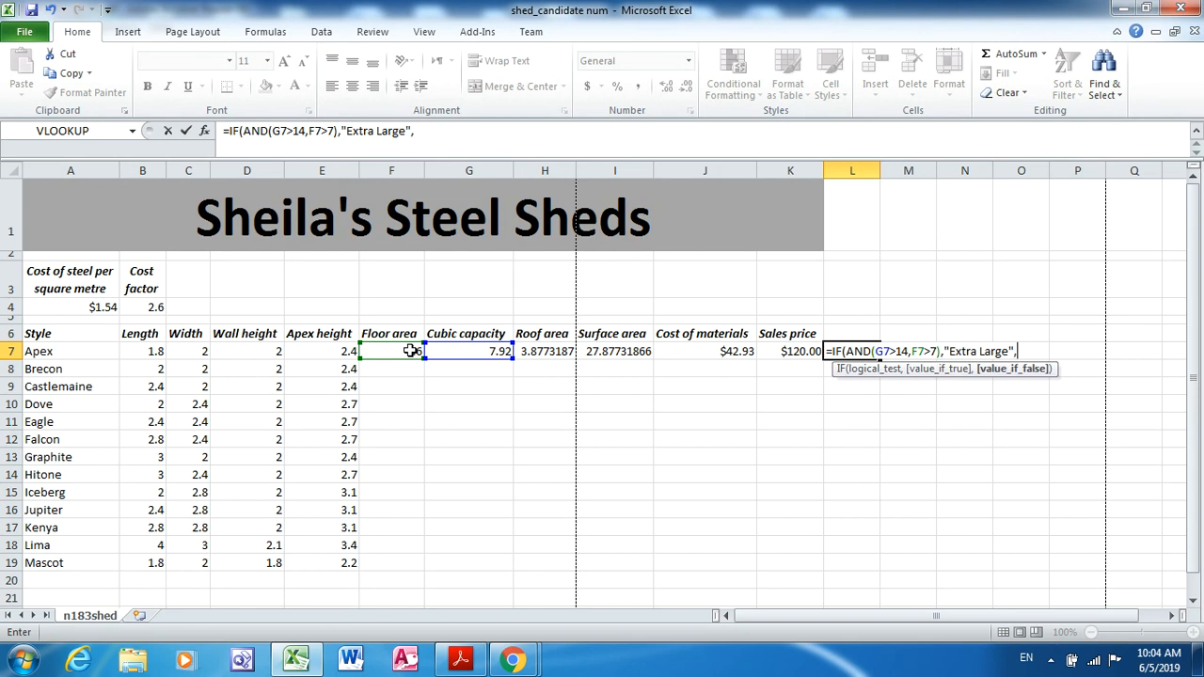
{"action": "type", "text": "\"\")"}
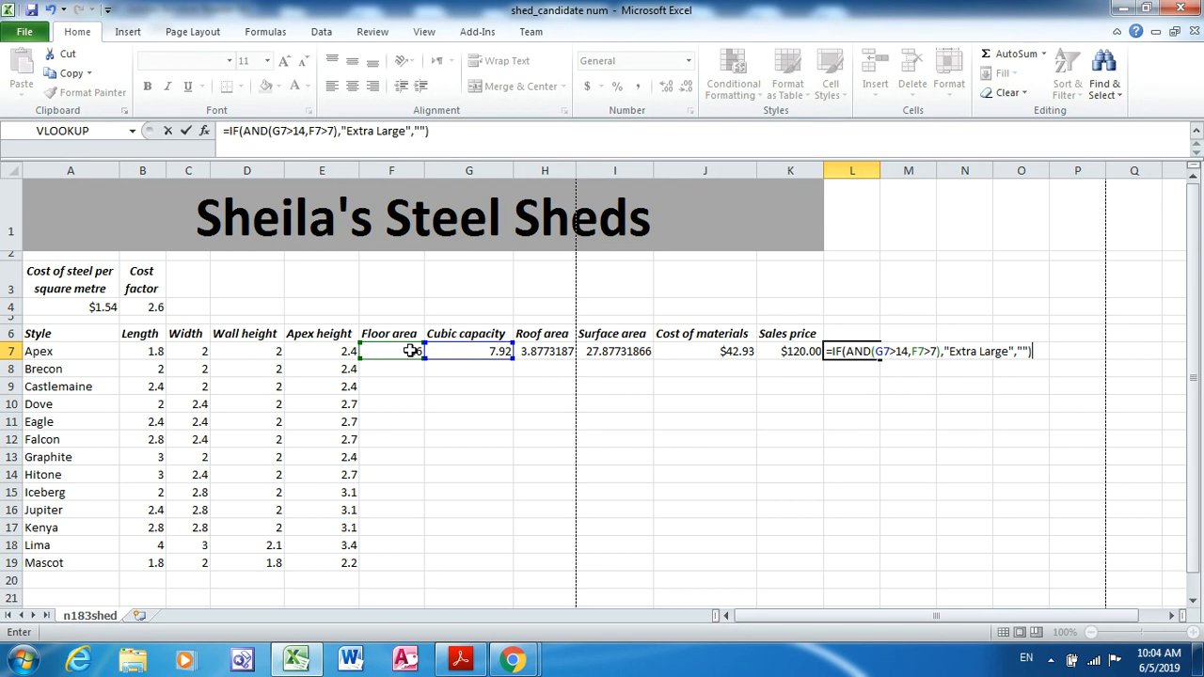
{"action": "key", "text": "Return"}
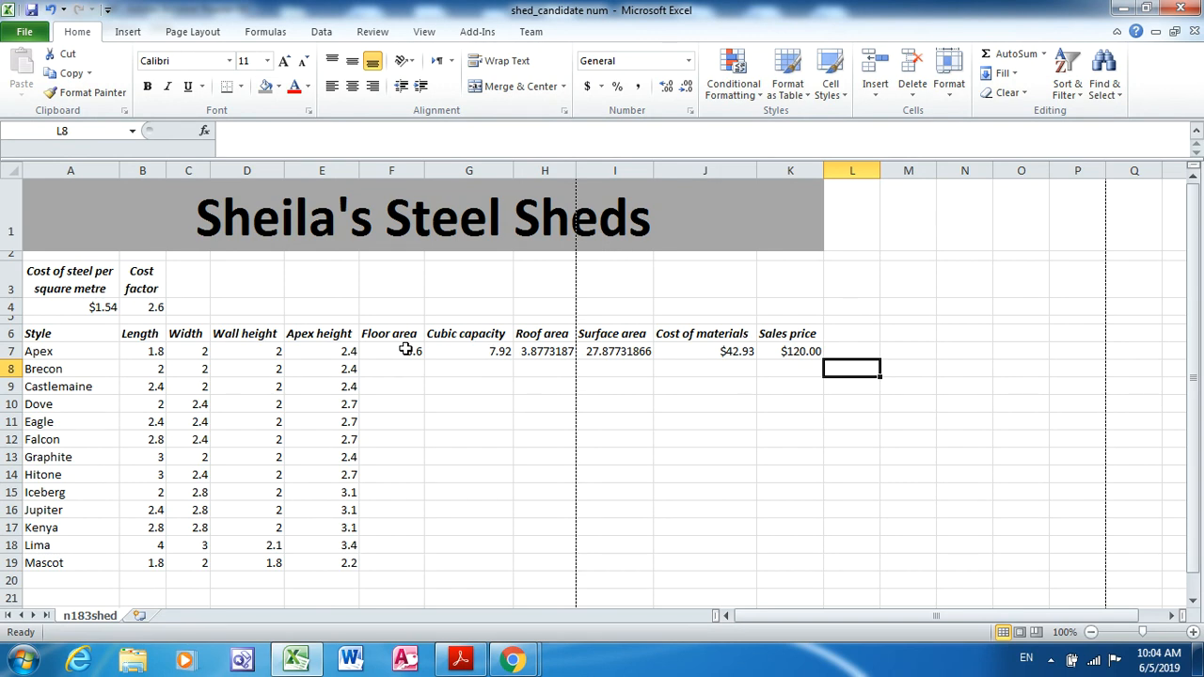
{"action": "left_click", "coordinate": [856, 354]}
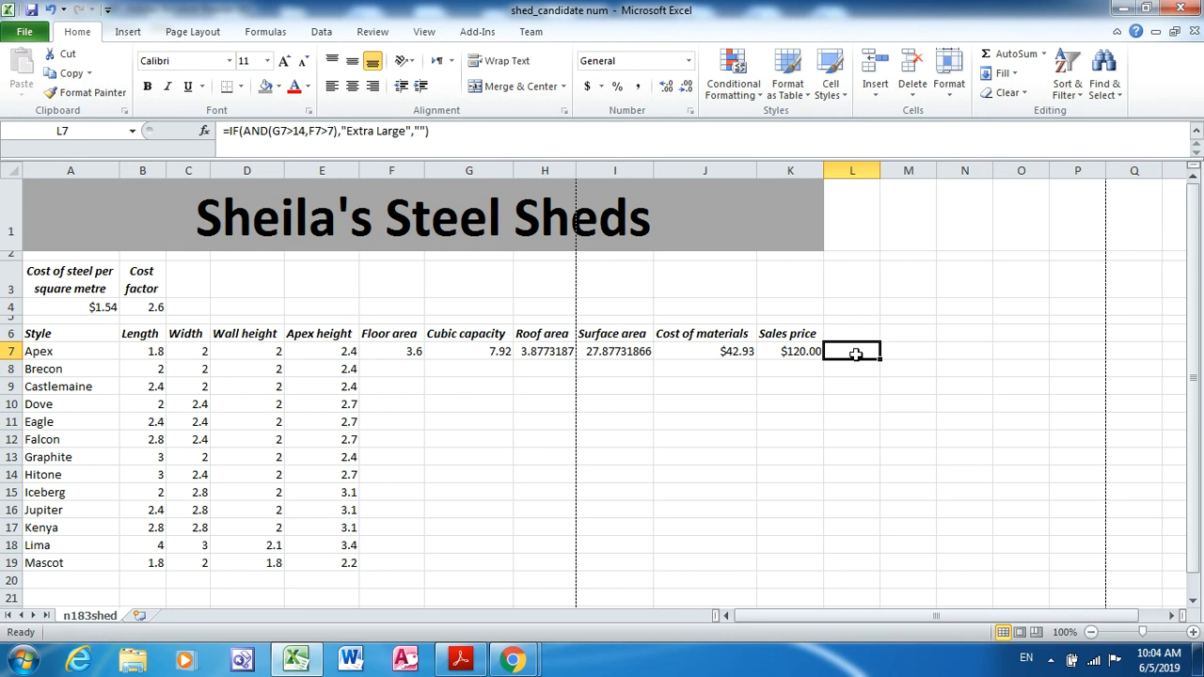
Check question 19 in the exam paper and fill the floor area and cubic capacity formulas from F7 and G7 down to row 19
{"action": "key", "text": "alt+Tab"}
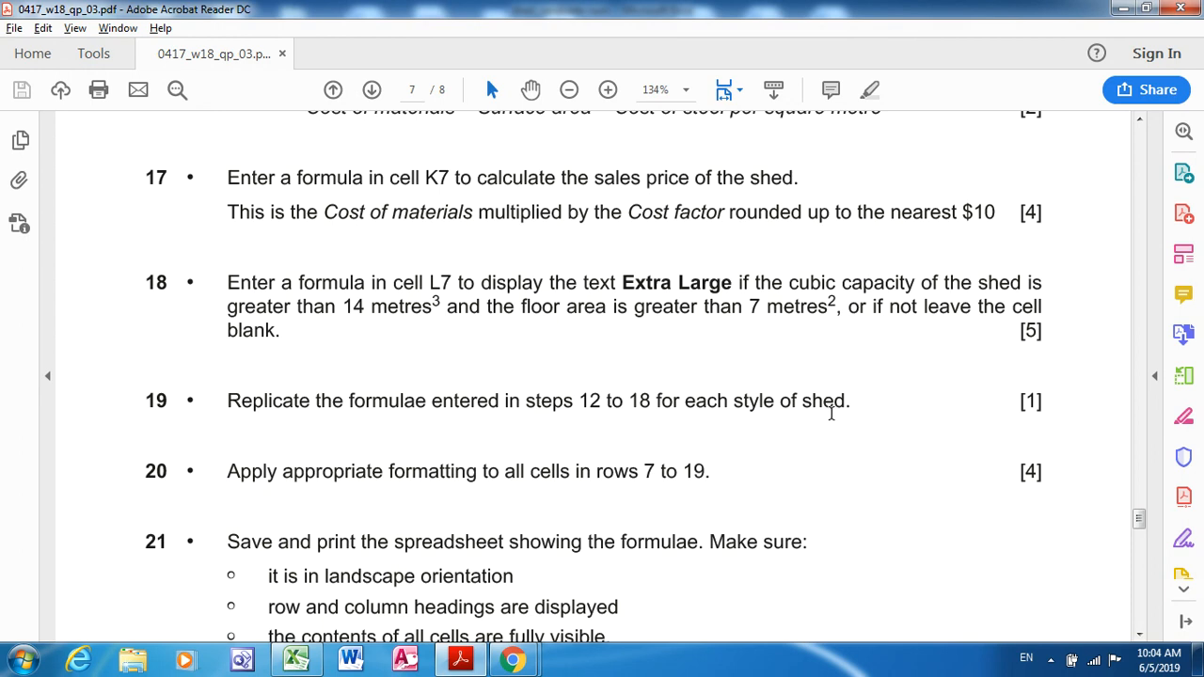
{"action": "key", "text": "alt+Tab"}
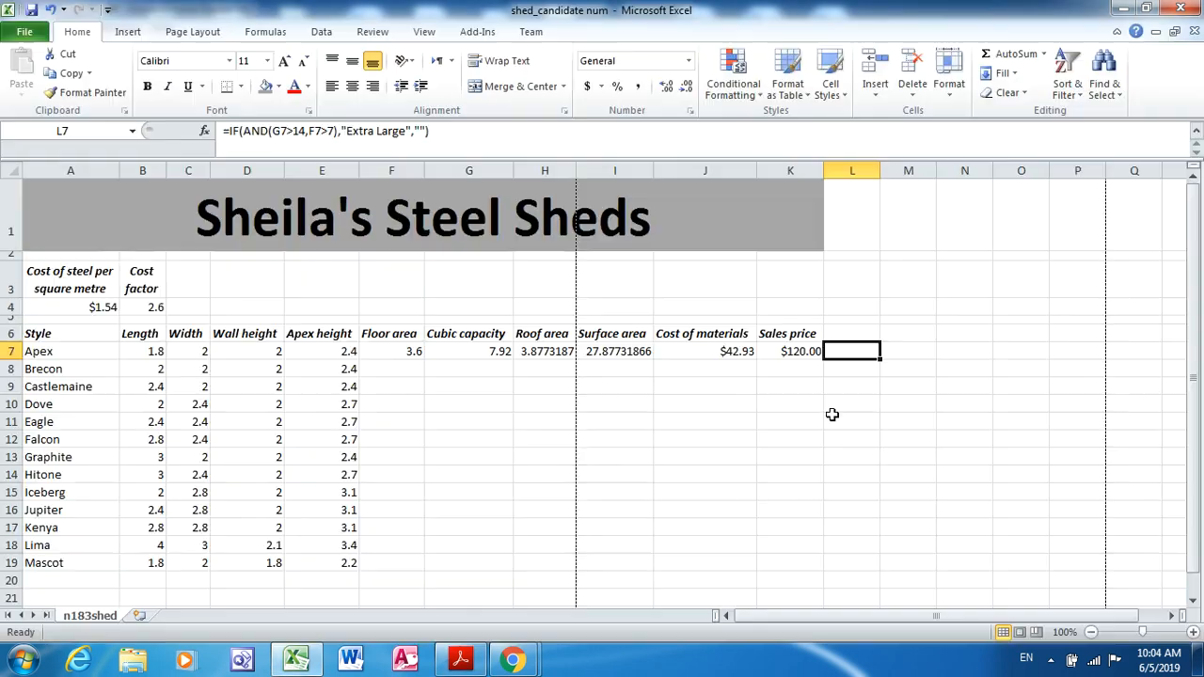
{"action": "left_click", "coordinate": [405, 353]}
{"action": "left_click_drag", "start_coordinate": [424, 358], "coordinate": [407, 565]}
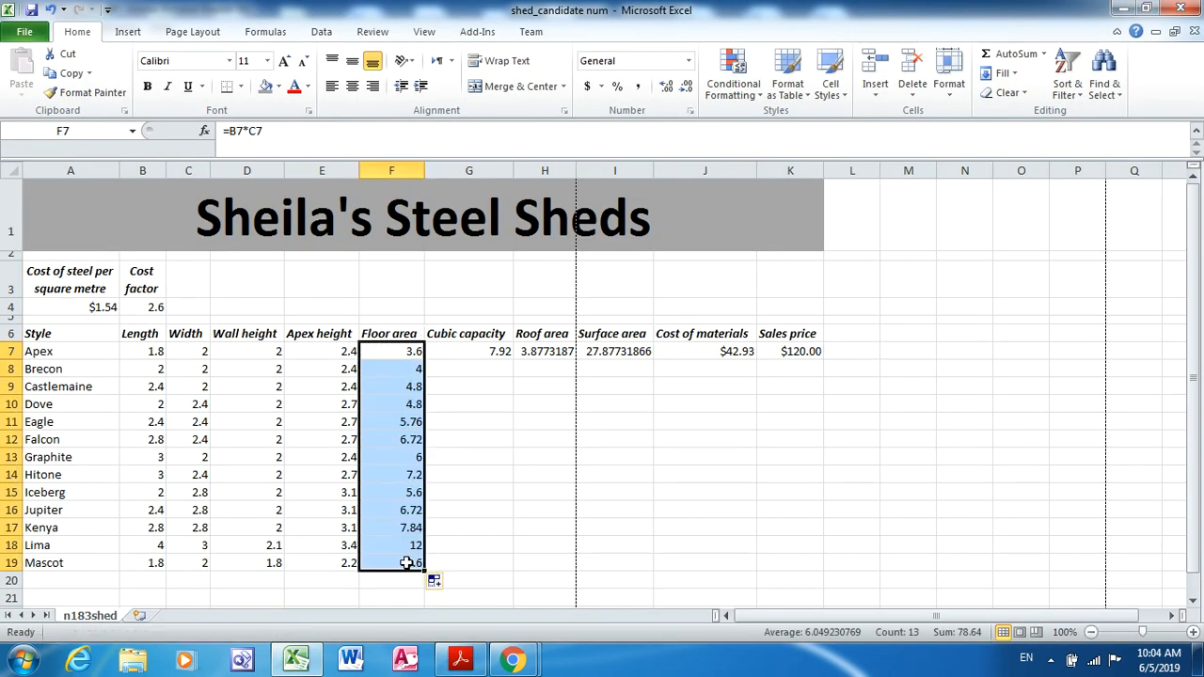
{"action": "left_click", "coordinate": [479, 351]}
{"action": "left_click_drag", "start_coordinate": [514, 358], "coordinate": [499, 569]}
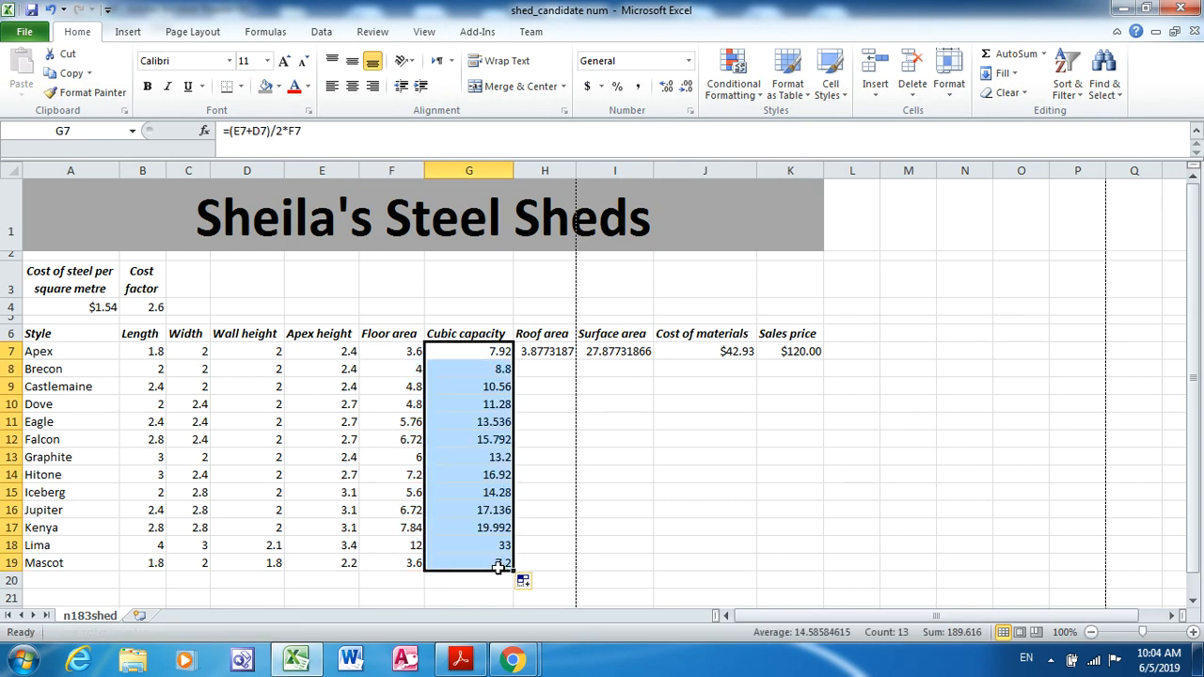
Fill the roof area and surface area formulas from H7 and I7 down to row 19
{"action": "left_click", "coordinate": [547, 351]}
{"action": "left_click_drag", "start_coordinate": [577, 359], "coordinate": [560, 568]}
{"action": "left_click", "coordinate": [591, 351]}
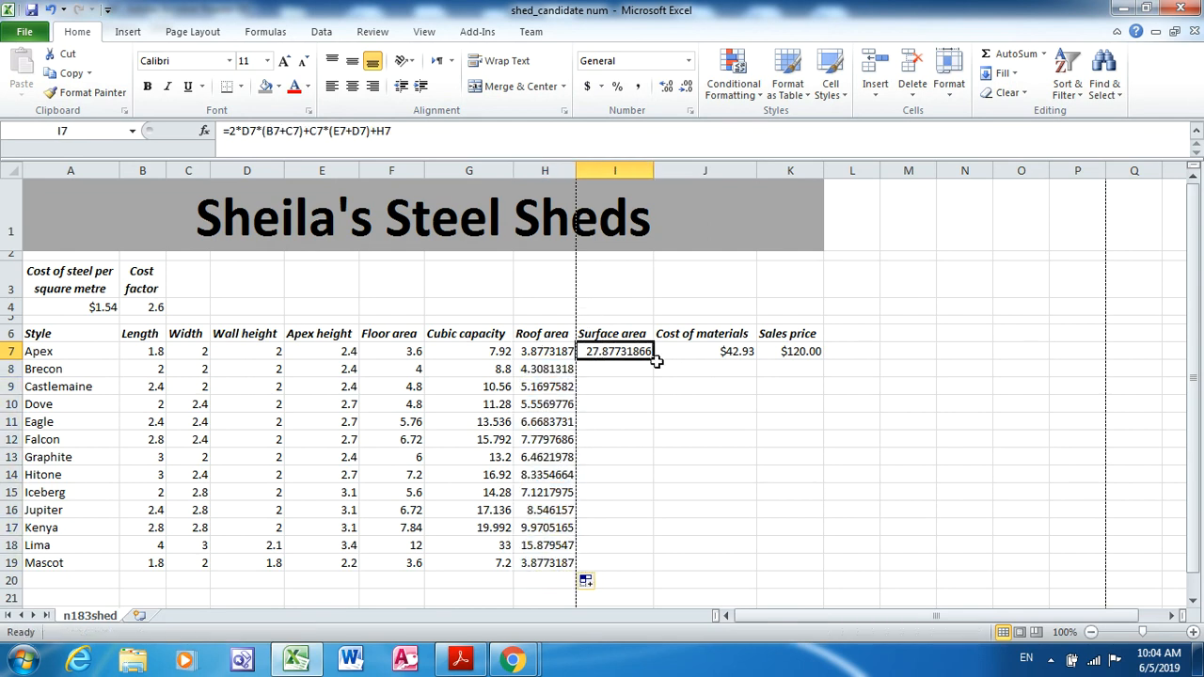
{"action": "left_click_drag", "start_coordinate": [651, 356], "coordinate": [600, 367]}
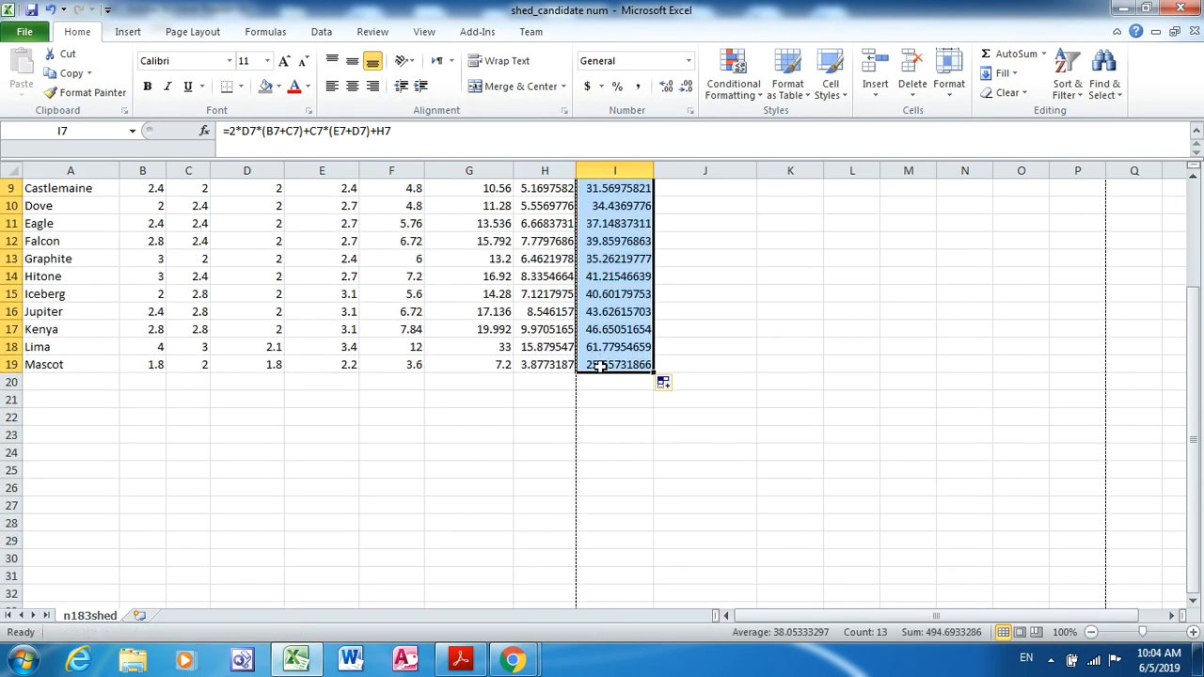
{"action": "left_click", "coordinate": [1193, 177]}
{"action": "scroll", "coordinate": [1192, 177], "scroll_direction": "up", "scroll_amount": 3}
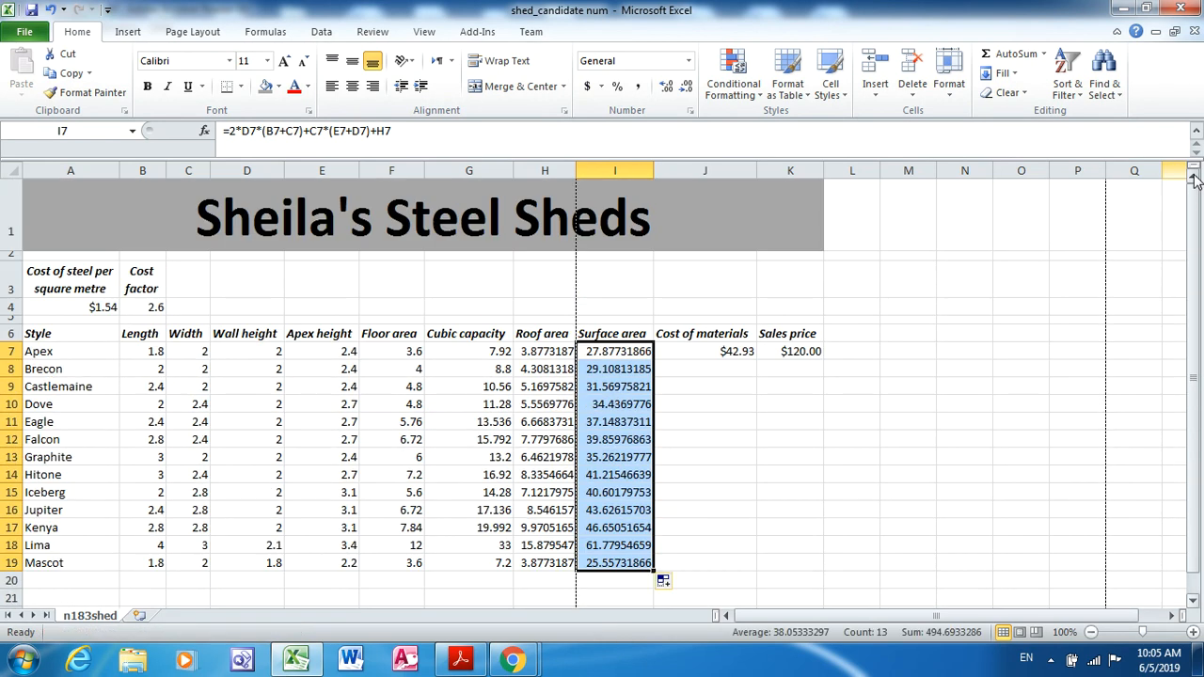
Fill the cost of materials and sales price formulas from J7 and K7 down to row 19
{"action": "left_click", "coordinate": [726, 351]}
{"action": "left_click_drag", "start_coordinate": [756, 360], "coordinate": [736, 568]}
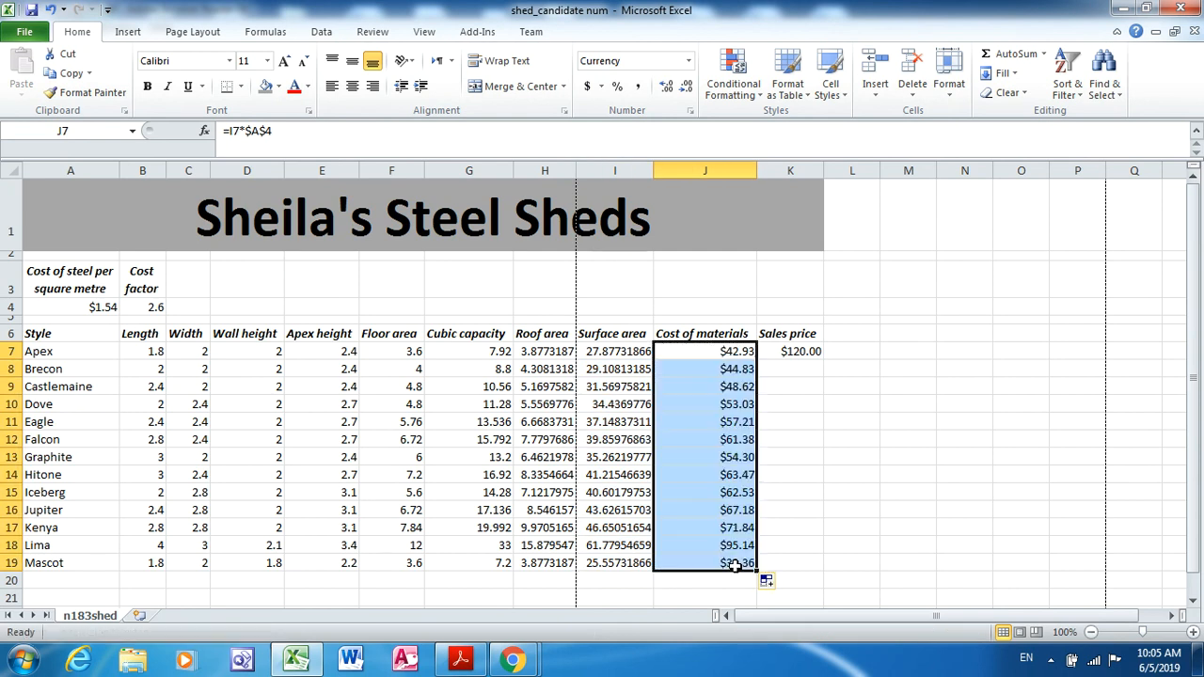
{"action": "left_click", "coordinate": [783, 353]}
{"action": "left_click_drag", "start_coordinate": [824, 360], "coordinate": [801, 409]}
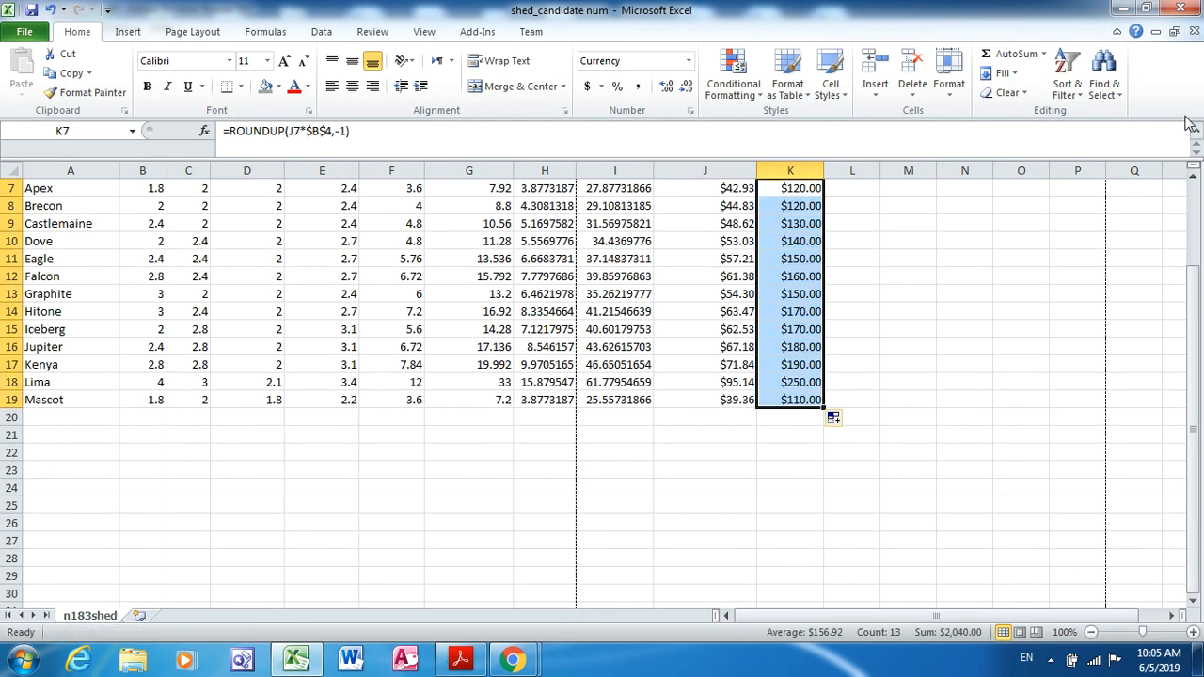
{"action": "left_click", "coordinate": [1192, 181]}
{"action": "scroll", "coordinate": [1193, 181], "scroll_direction": "up", "scroll_amount": 2}
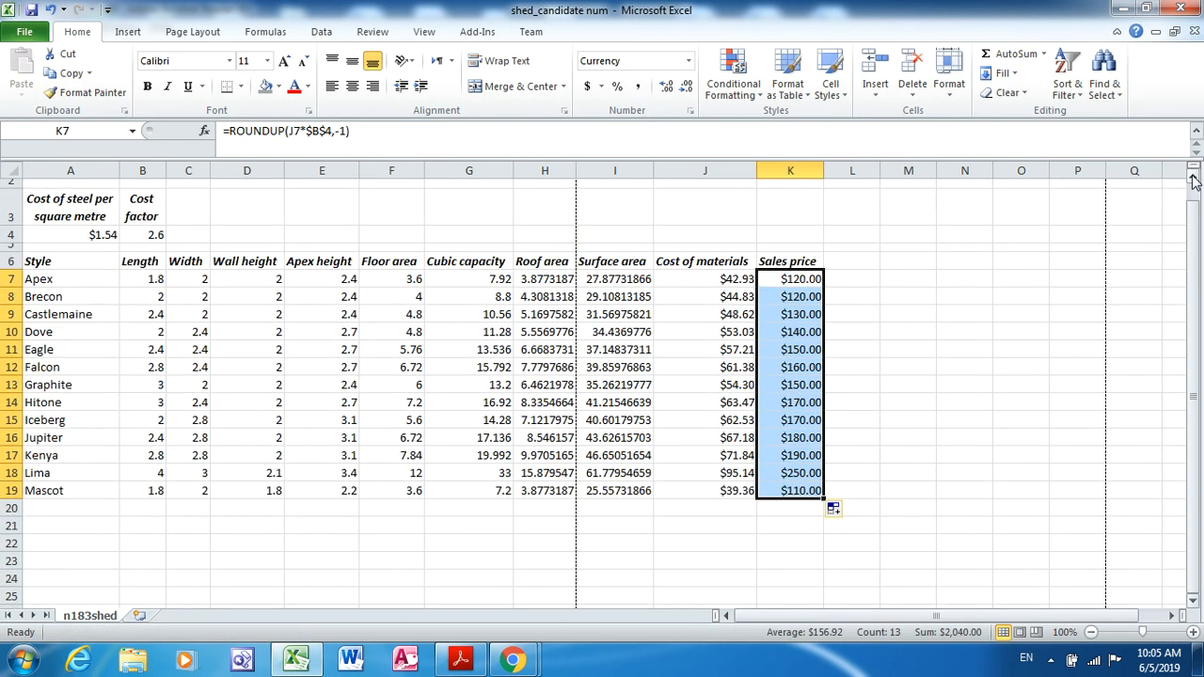
Fill the Extra Large formula from L7 down to row 19 and fit column L to its contents
{"action": "left_click", "coordinate": [871, 277]}
{"action": "left_click_drag", "start_coordinate": [878, 284], "coordinate": [851, 504]}
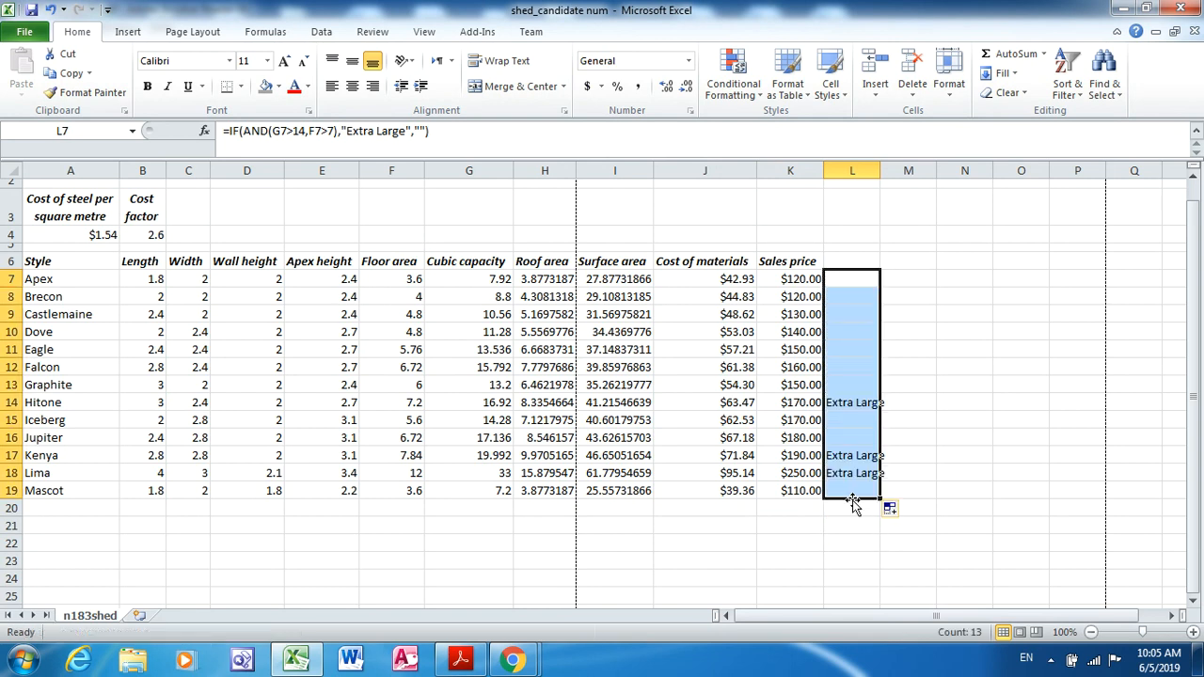
{"action": "double_click", "coordinate": [881, 170]}
Check question 20 in the exam paper and format the shed dimensions in B7:E19 to one decimal place
{"action": "key", "text": "alt+Tab"}
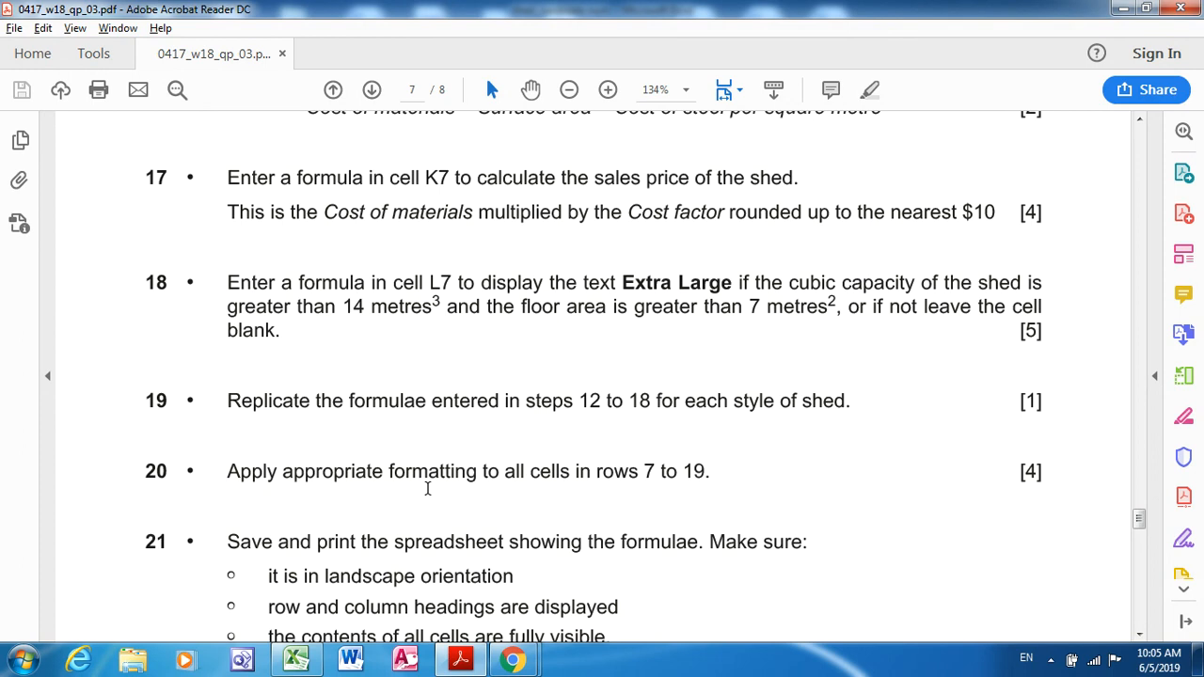
{"action": "key", "text": "alt+Tab"}
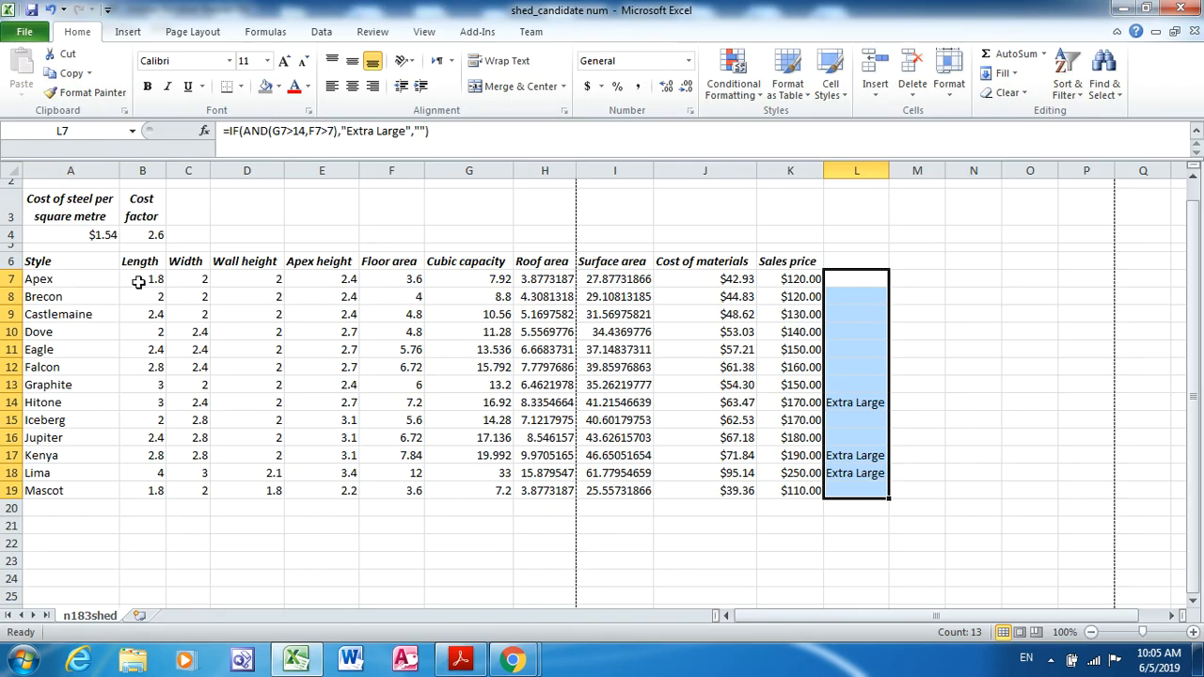
{"action": "left_click_drag", "start_coordinate": [139, 282], "coordinate": [320, 486]}
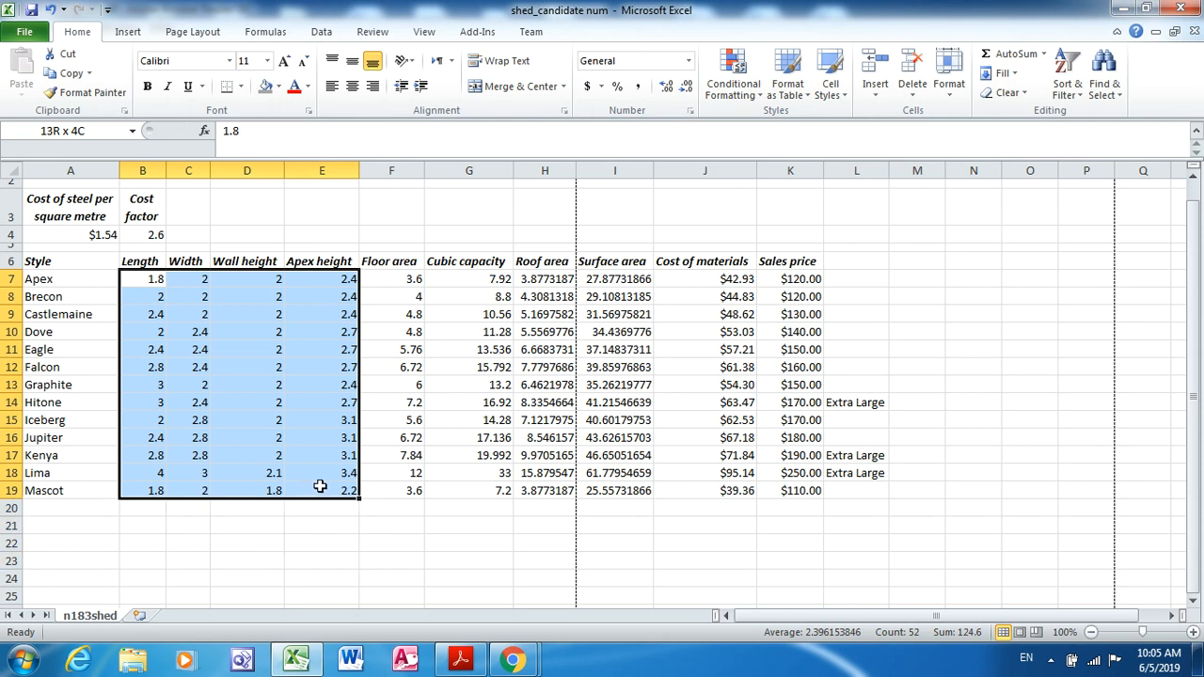
{"action": "left_click", "coordinate": [687, 87]}
{"action": "left_click", "coordinate": [666, 86]}
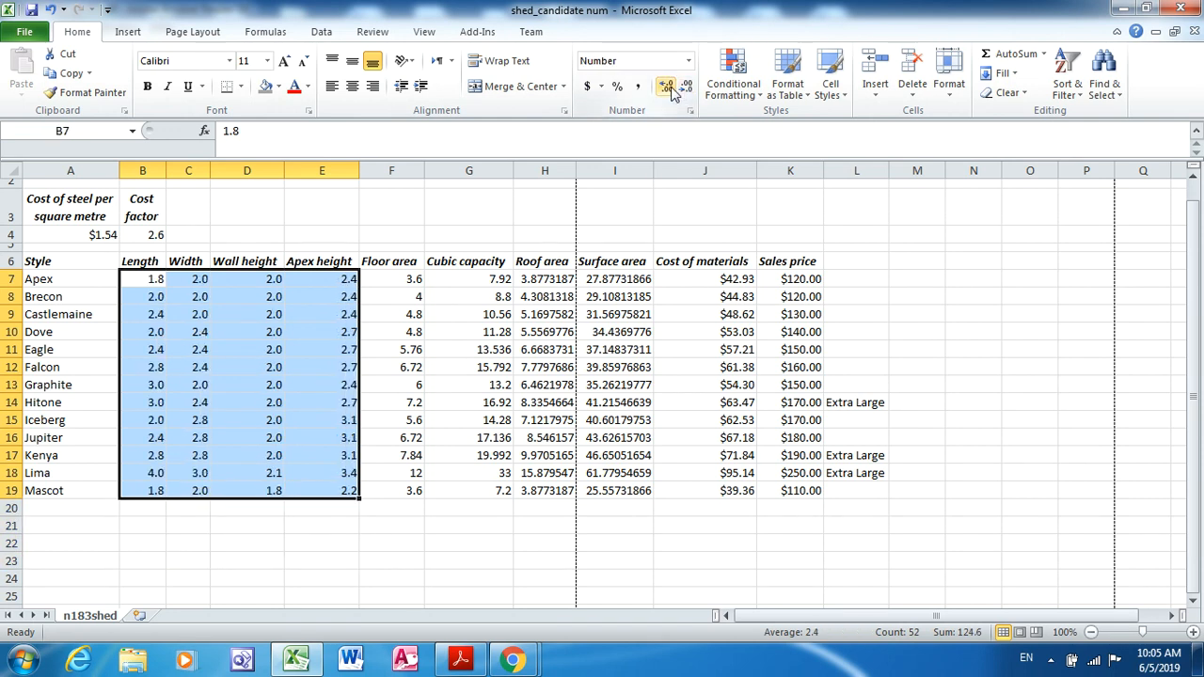
Format the floor area values in F7:F19 to two decimal places
{"action": "left_click_drag", "start_coordinate": [385, 279], "coordinate": [399, 485]}
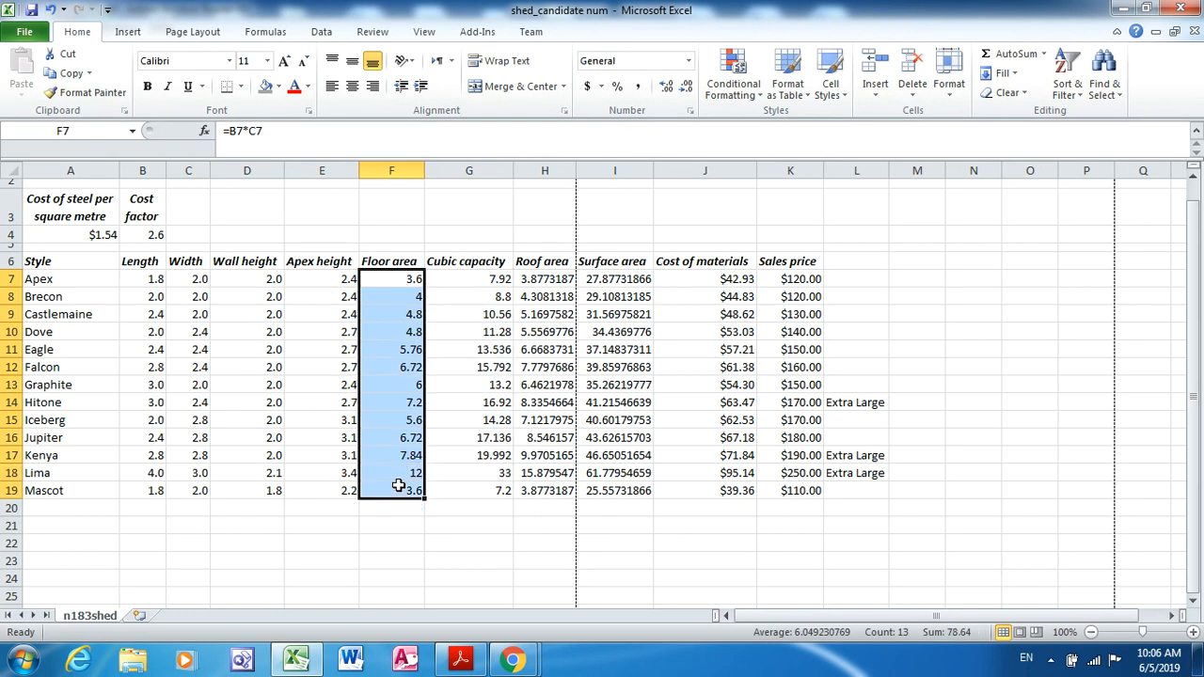
{"action": "left_click", "coordinate": [687, 87]}
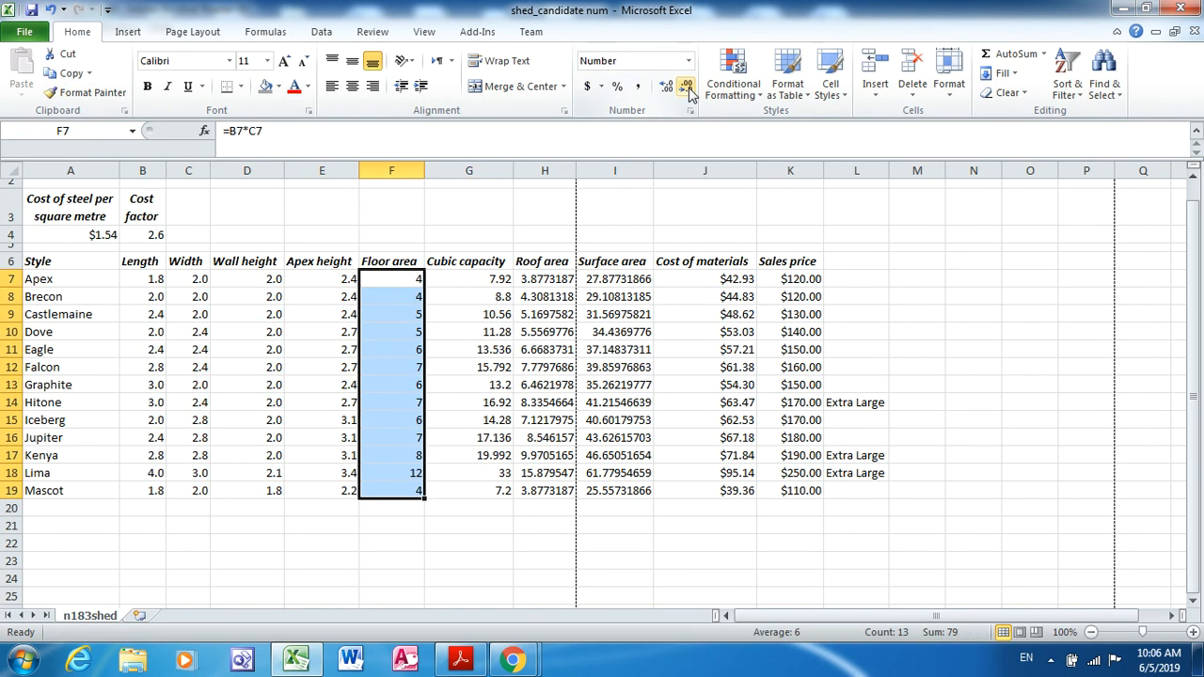
{"action": "left_click", "coordinate": [666, 88]}
{"action": "left_click", "coordinate": [665, 88]}
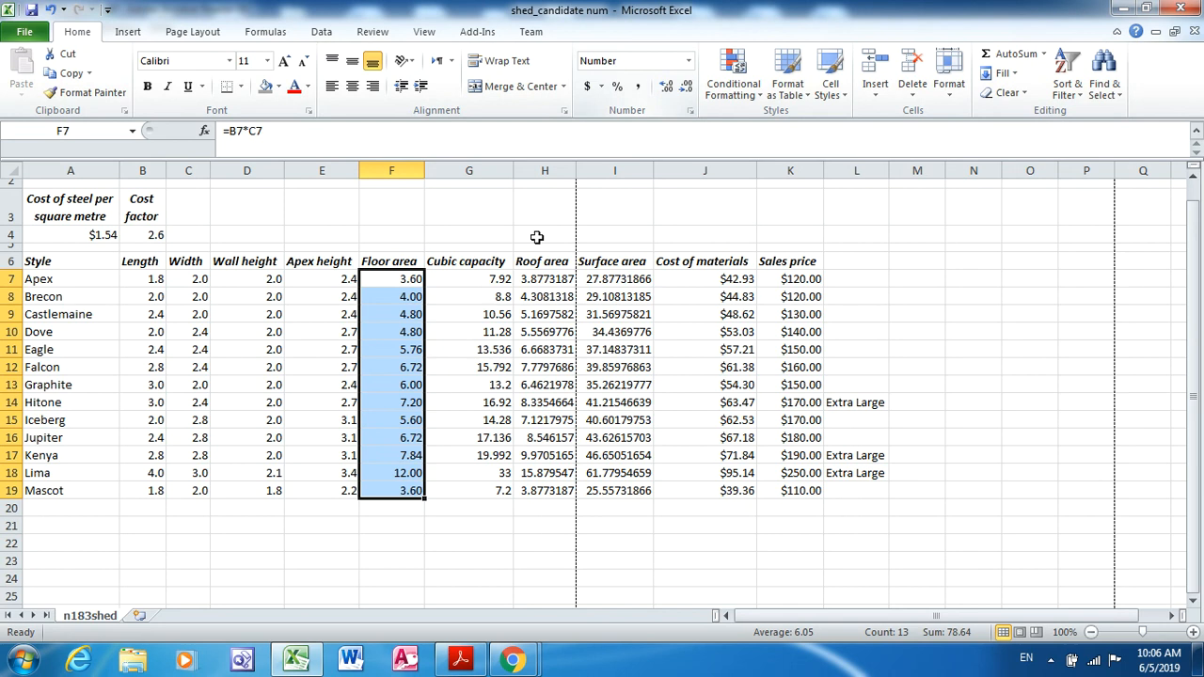
Format the roof area and surface area values in H7:I19 to two decimal places
{"action": "left_click_drag", "start_coordinate": [555, 279], "coordinate": [610, 486]}
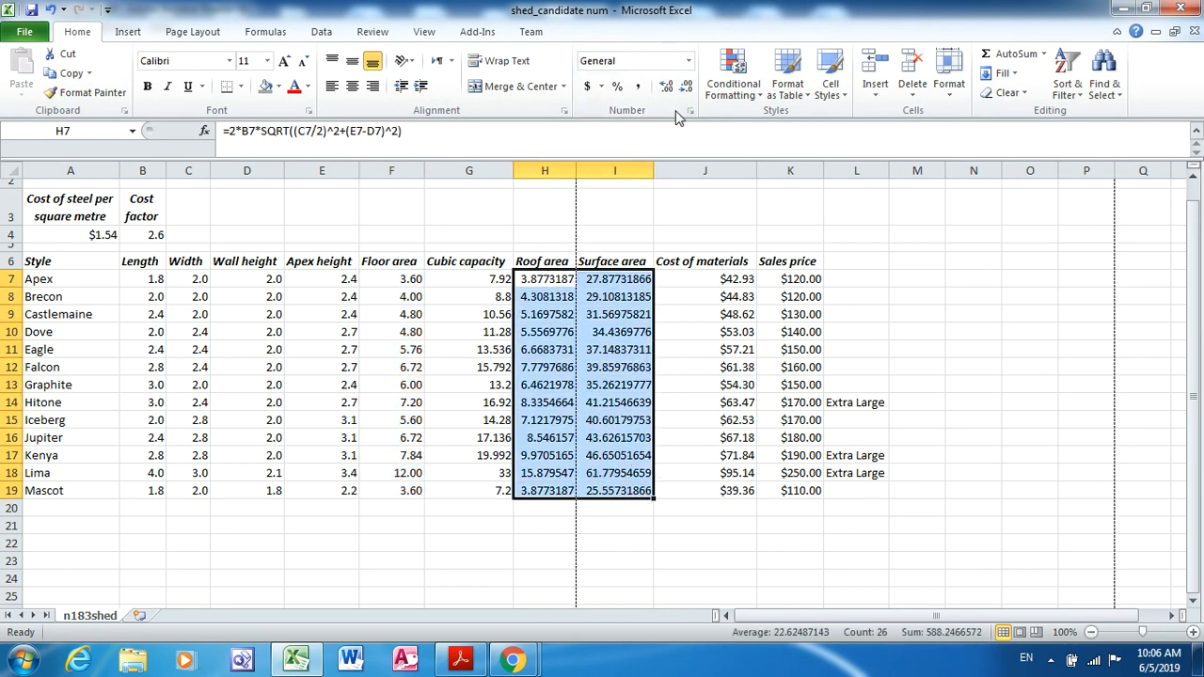
{"action": "left_click", "coordinate": [685, 88]}
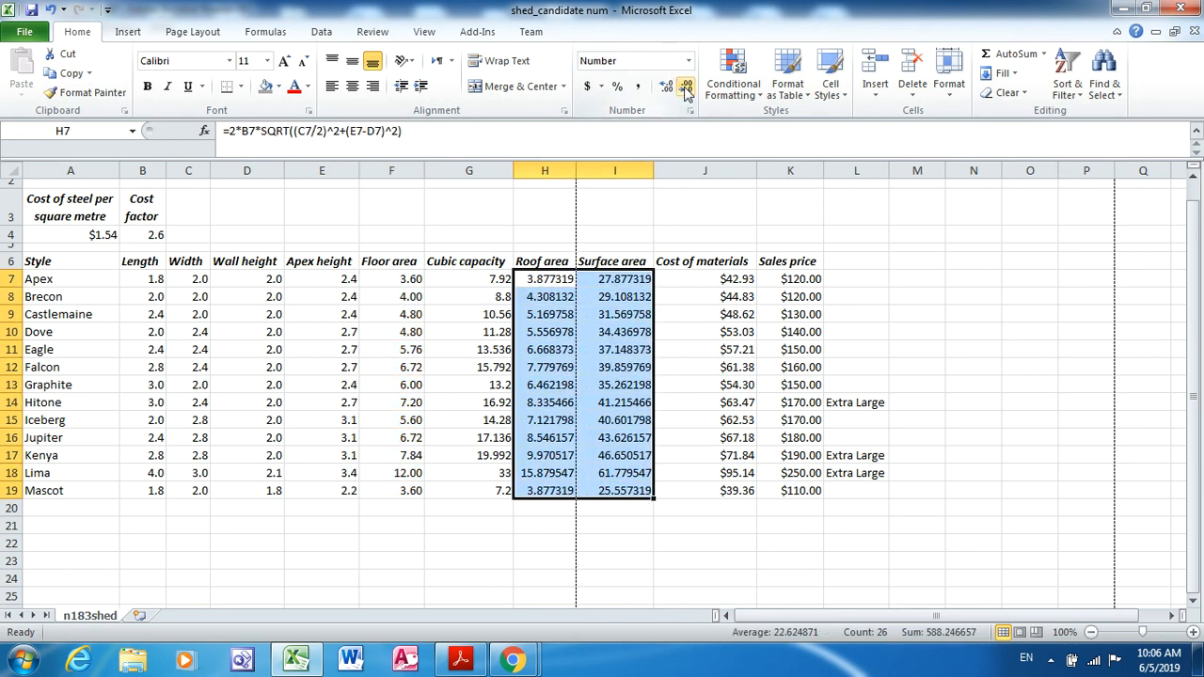
{"action": "left_click", "coordinate": [687, 88]}
{"action": "left_click", "coordinate": [688, 87]}
{"action": "left_click", "coordinate": [690, 88]}
{"action": "left_click", "coordinate": [691, 90]}
{"action": "left_click", "coordinate": [689, 88]}
{"action": "left_click", "coordinate": [667, 88]}
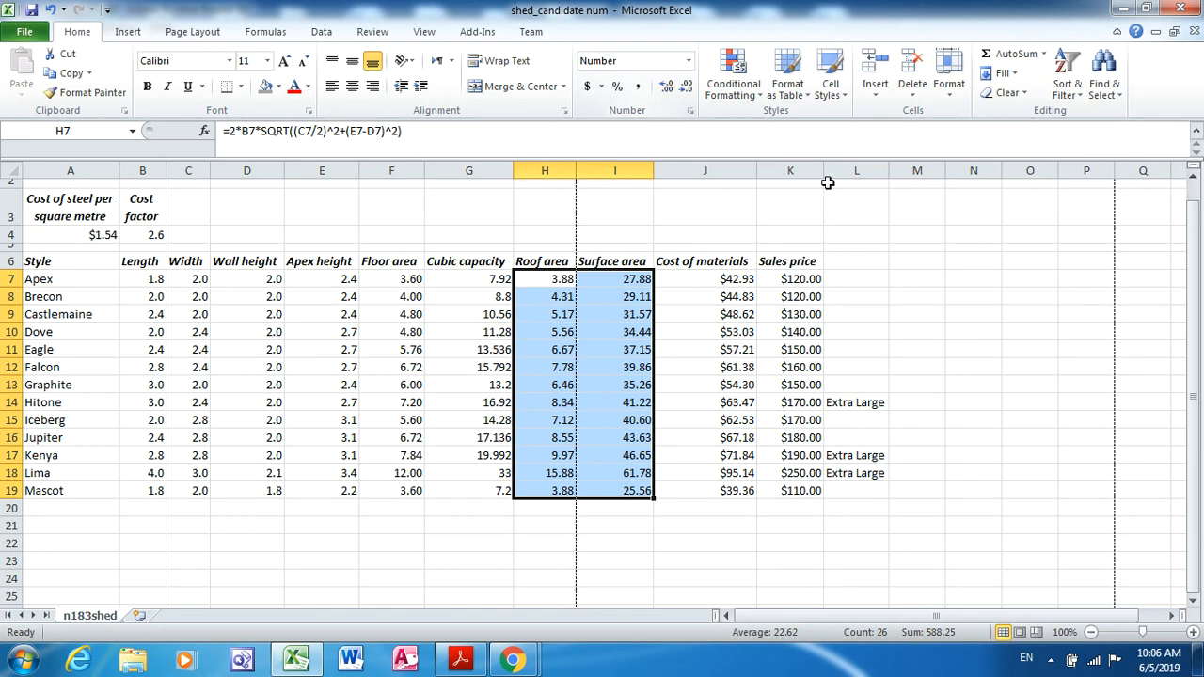
Read question 21 in the exam paper and show the formulas in the shed worksheet
{"action": "left_click", "coordinate": [732, 280]}
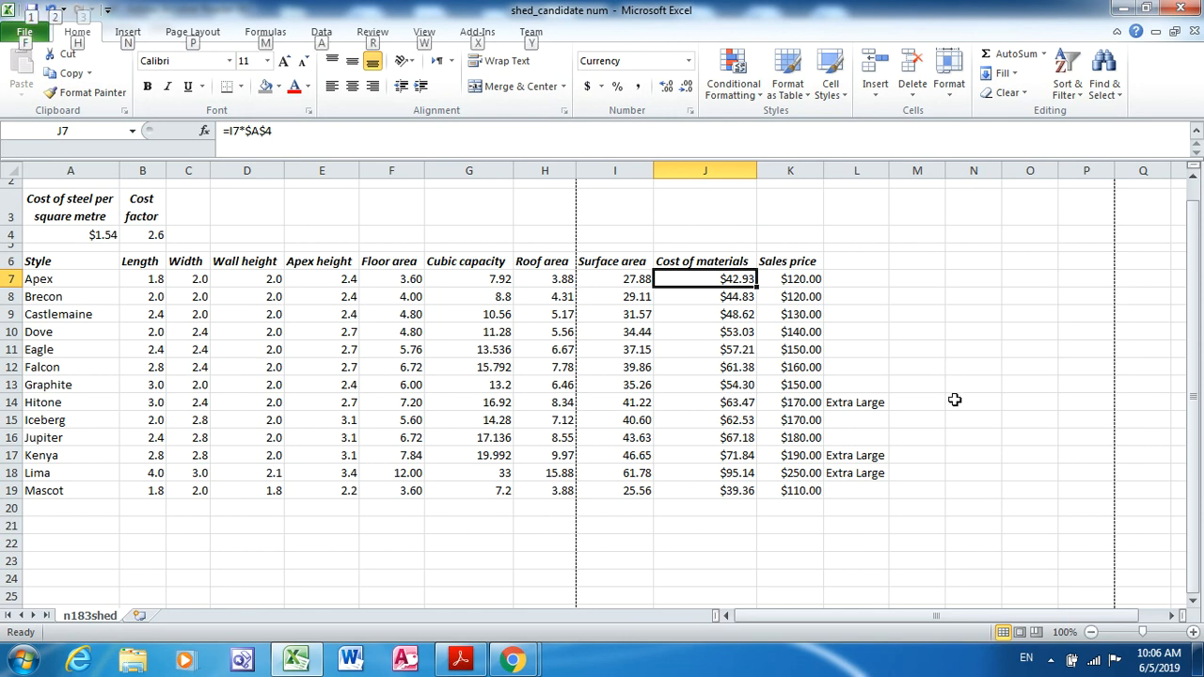
{"action": "key", "text": "alt+Tab"}
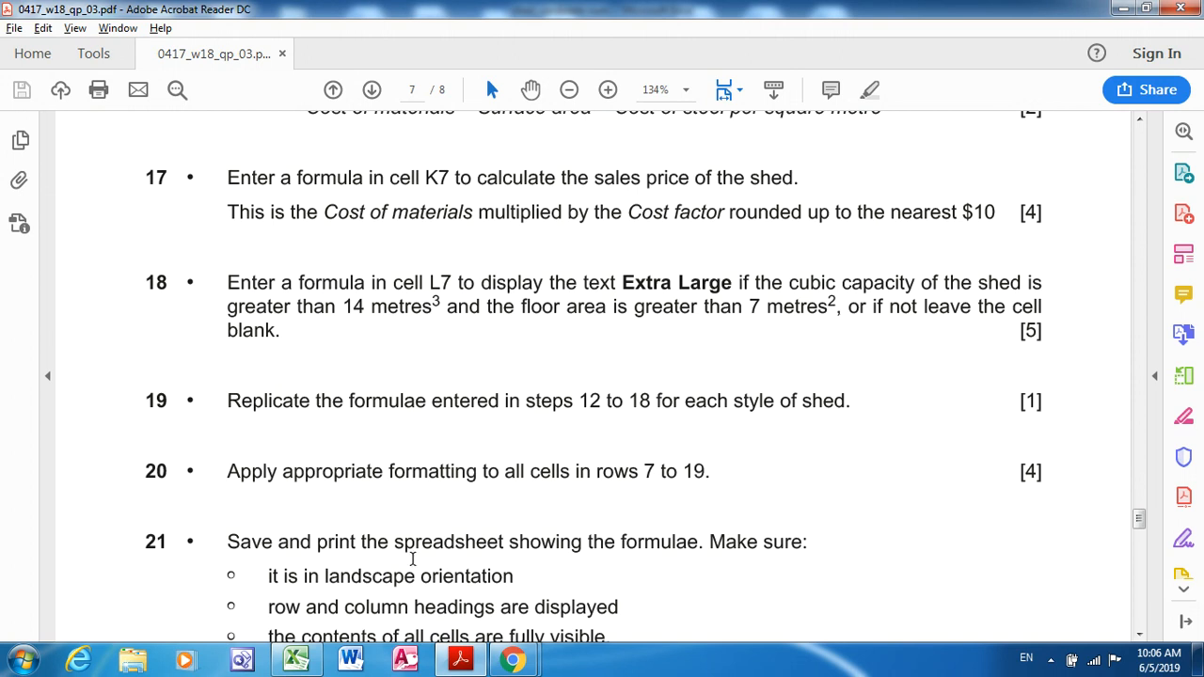
{"action": "left_click", "coordinate": [1138, 636]}
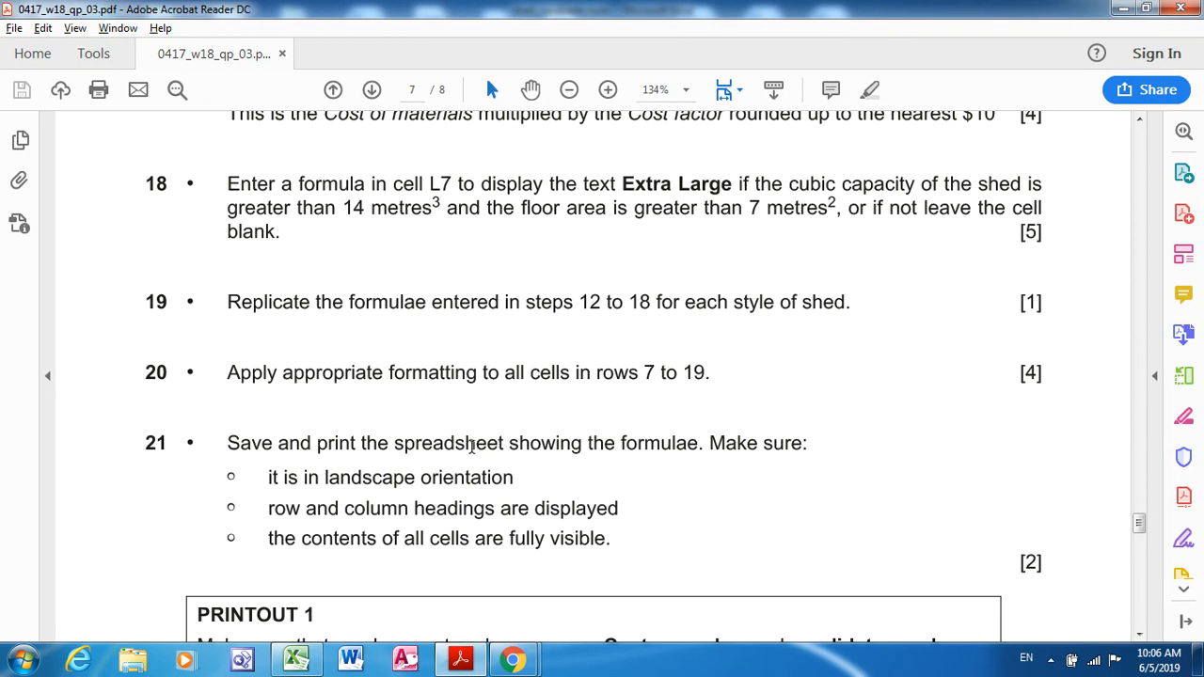
{"action": "key", "text": "alt+Tab"}
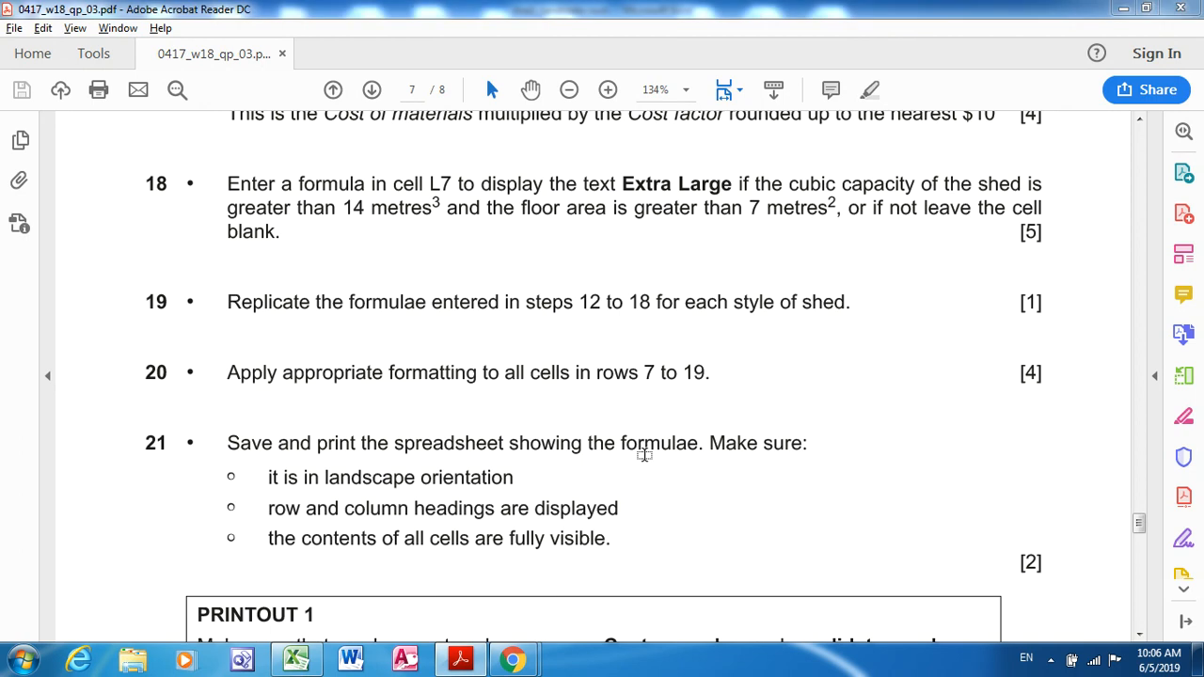
{"action": "left_click", "coordinate": [265, 34]}
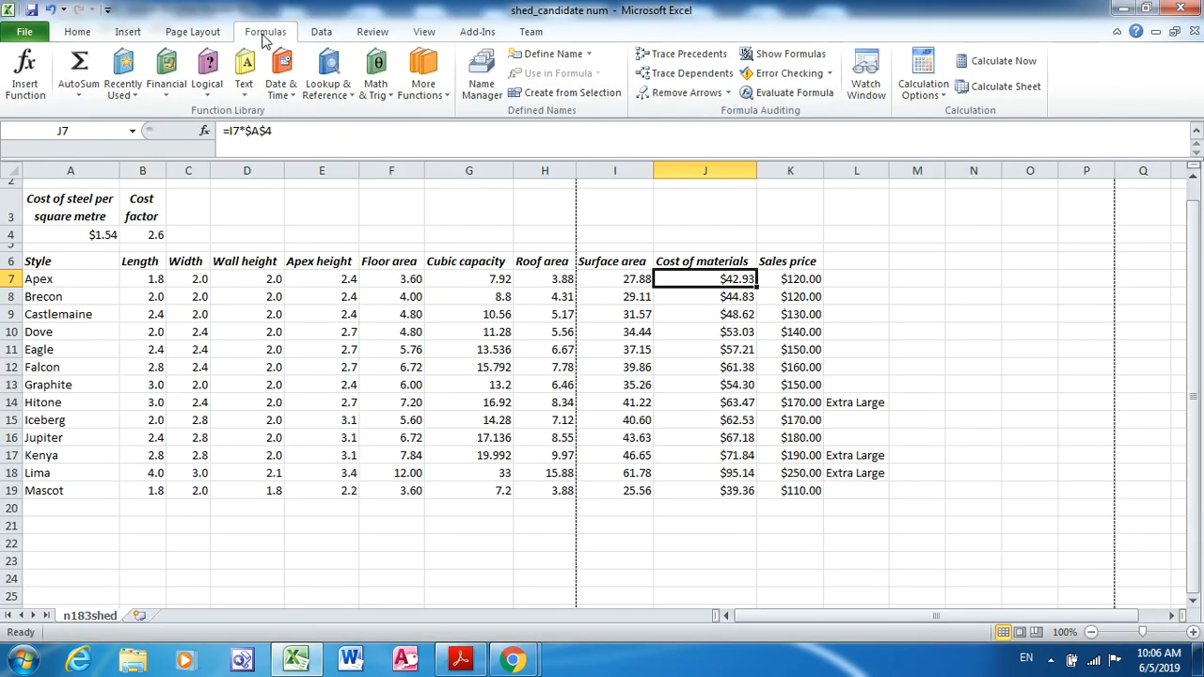
{"action": "left_click", "coordinate": [800, 56]}
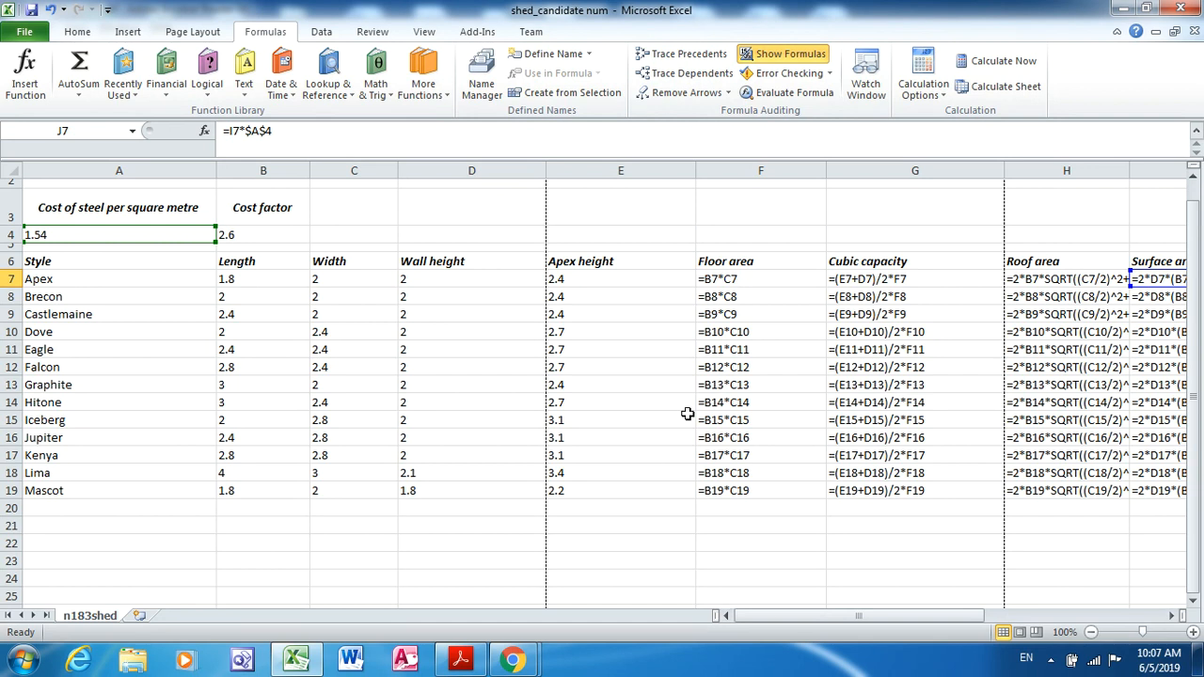
Recheck question 21 and set the print settings to landscape orientation and A4 paper
{"action": "key", "text": "alt+Tab"}
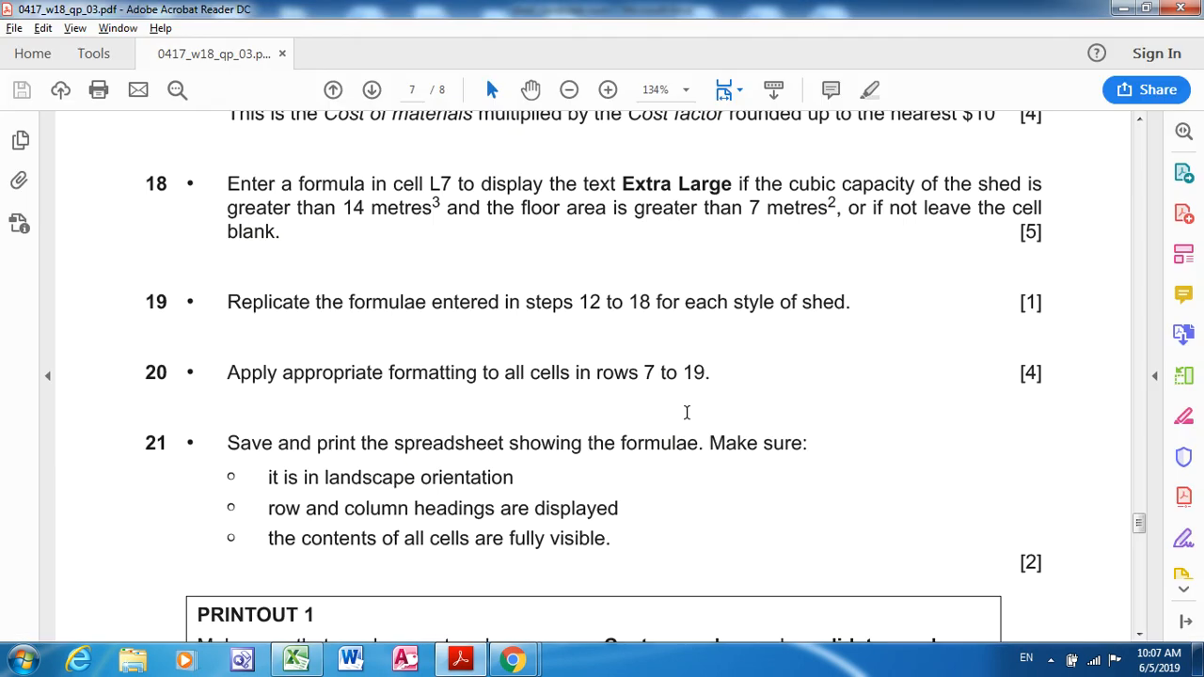
{"action": "key", "text": "alt+Tab"}
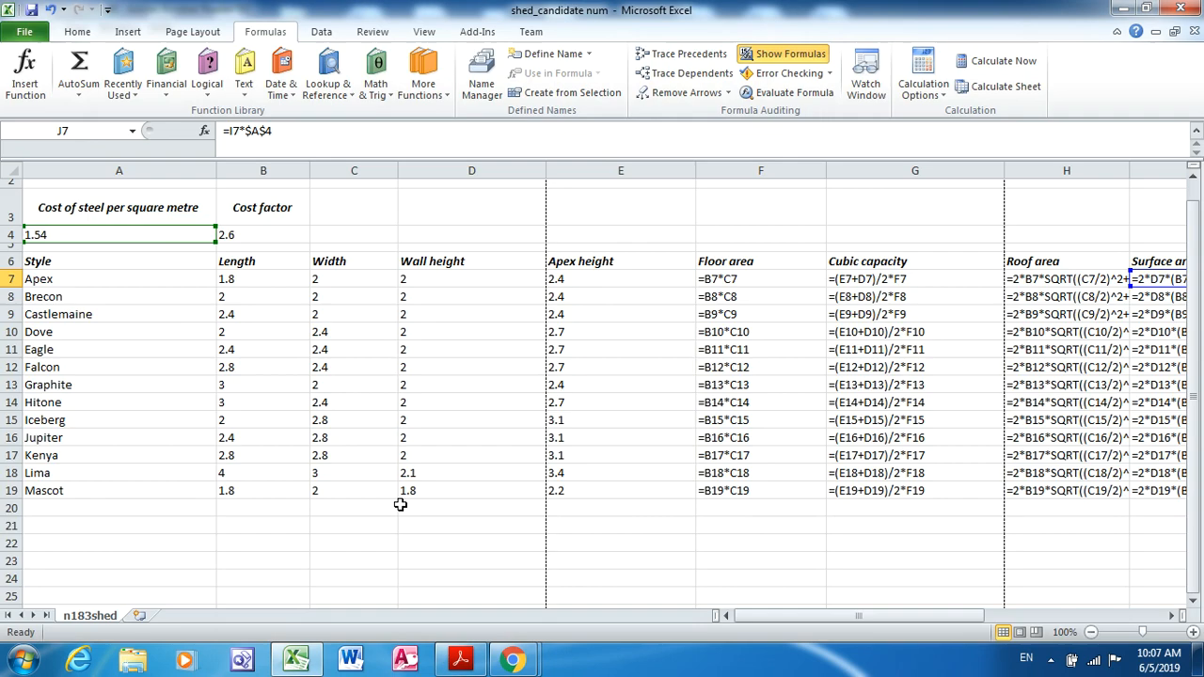
{"action": "left_click", "coordinate": [26, 35]}
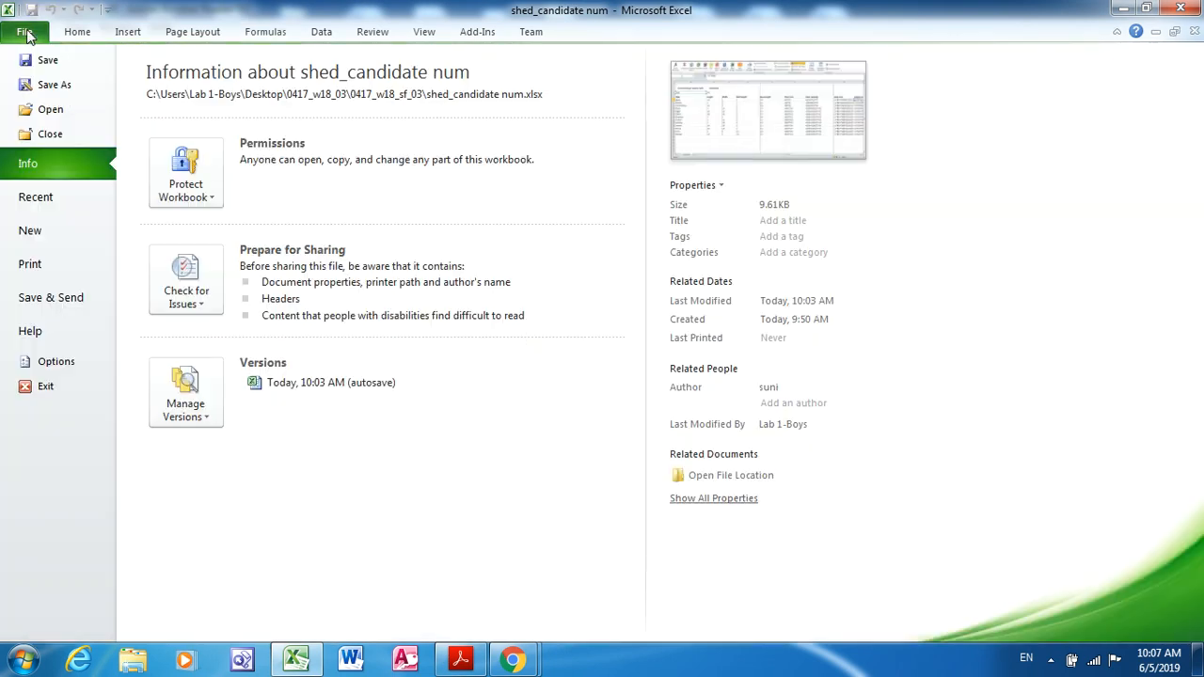
{"action": "left_click", "coordinate": [29, 264]}
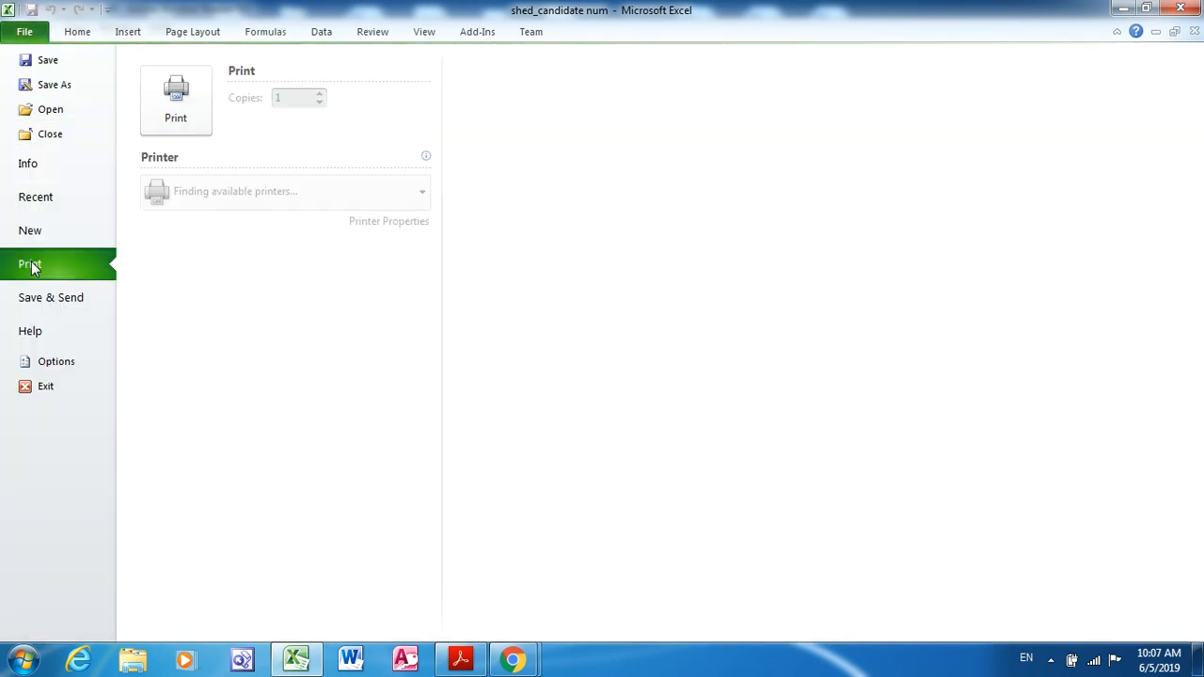
{"action": "left_click", "coordinate": [417, 393]}
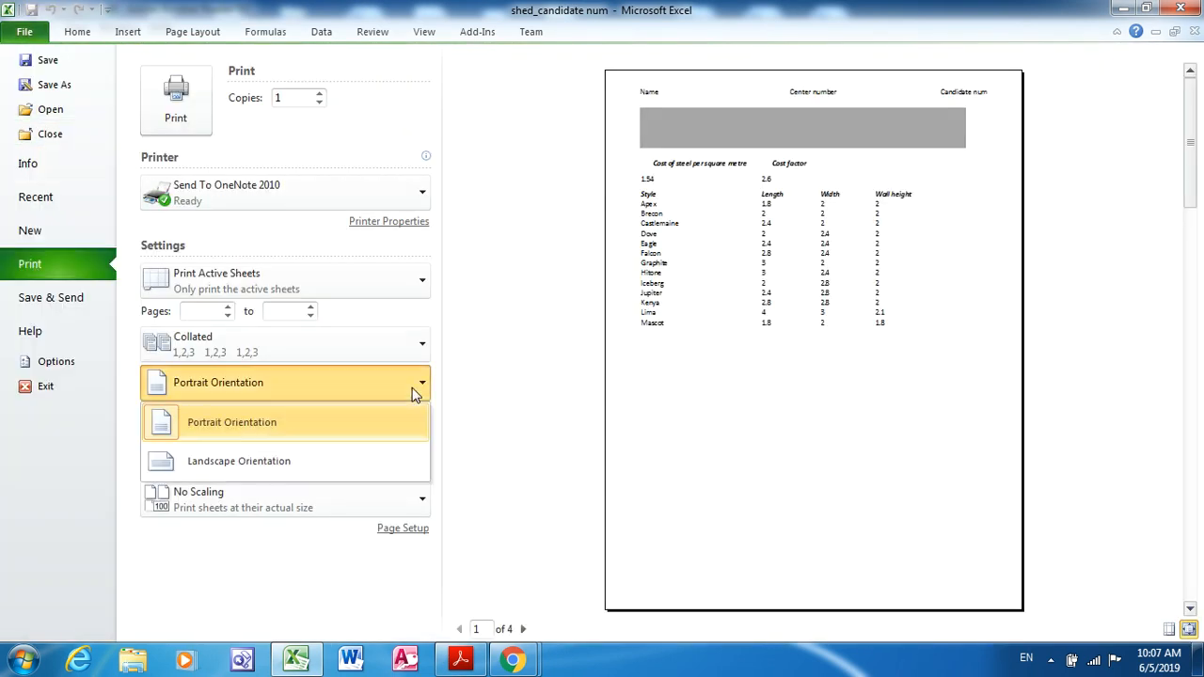
{"action": "left_click", "coordinate": [388, 464]}
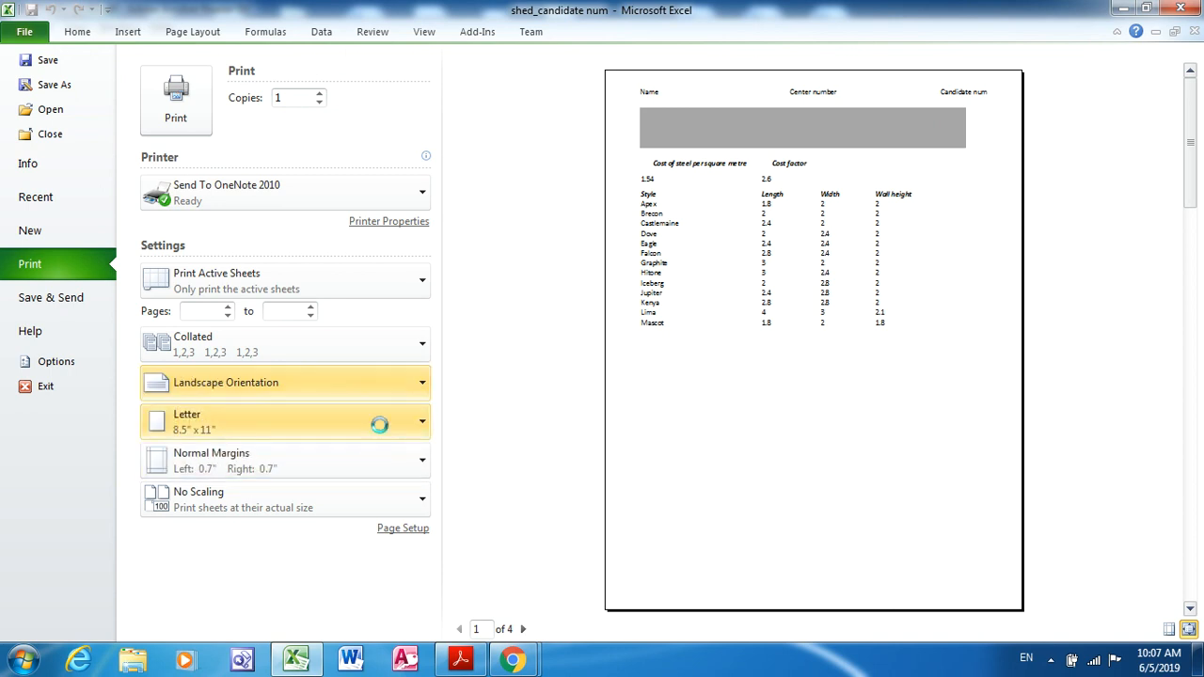
{"action": "left_click", "coordinate": [389, 423]}
{"action": "left_click", "coordinate": [294, 219]}
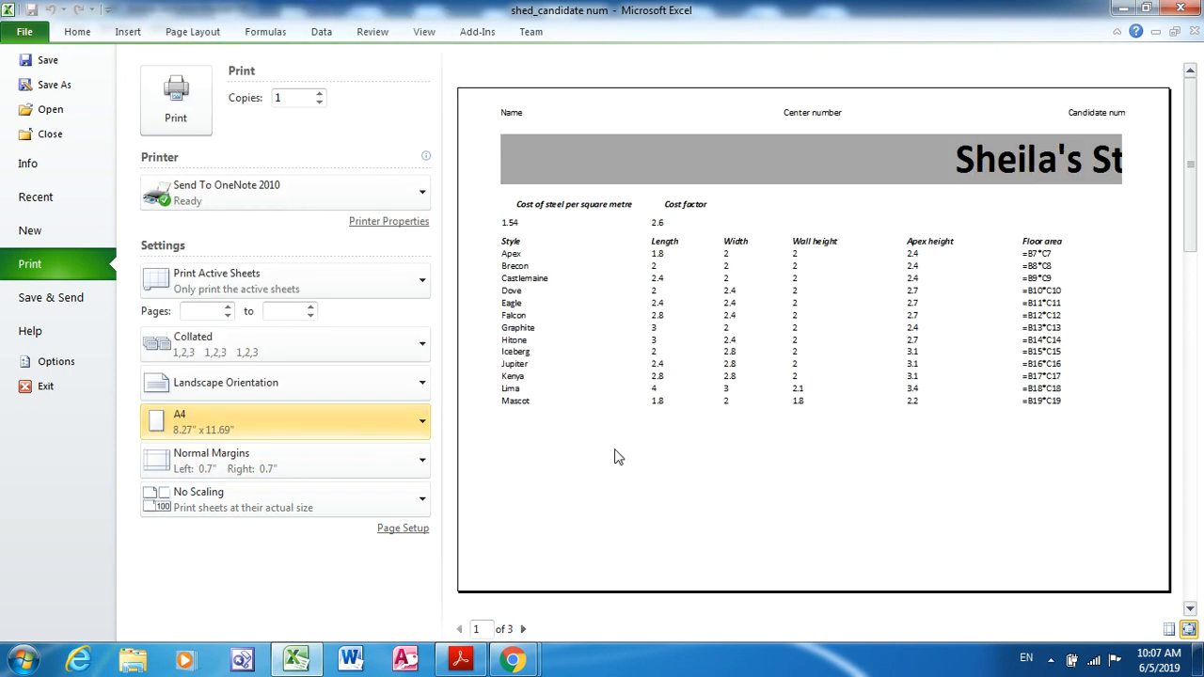
Turn on printing of row and column headings as question 21 asks and preview the printout
{"action": "key", "text": "alt+Tab"}
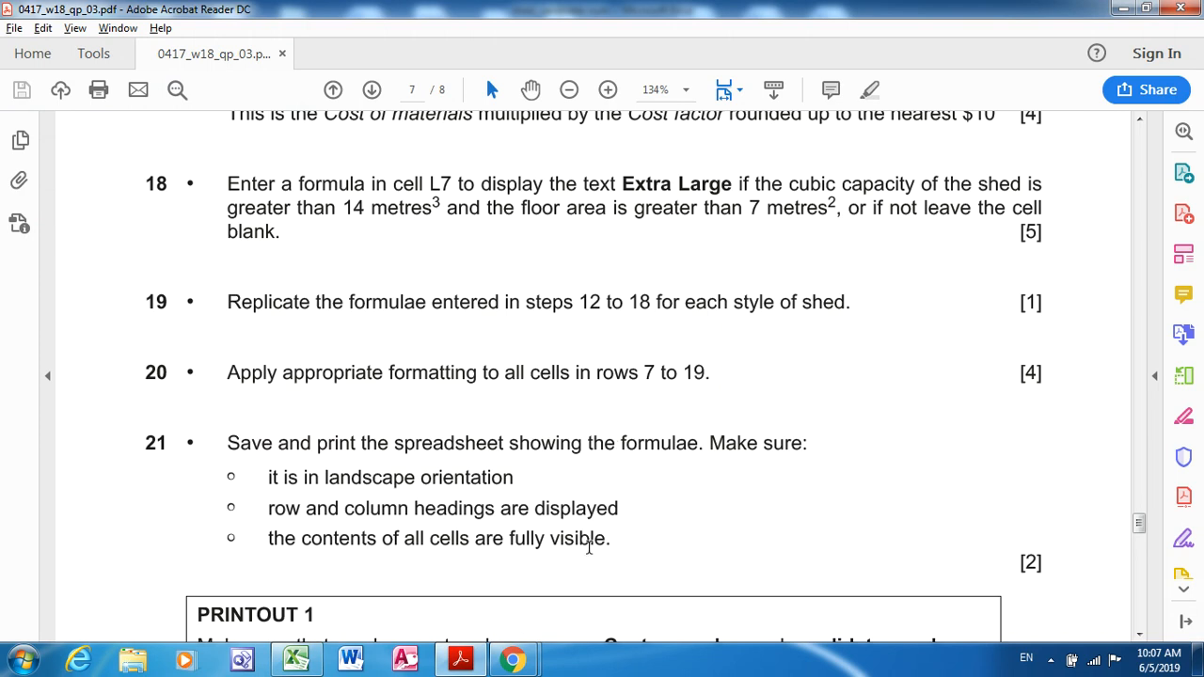
{"action": "key", "text": "alt+Tab"}
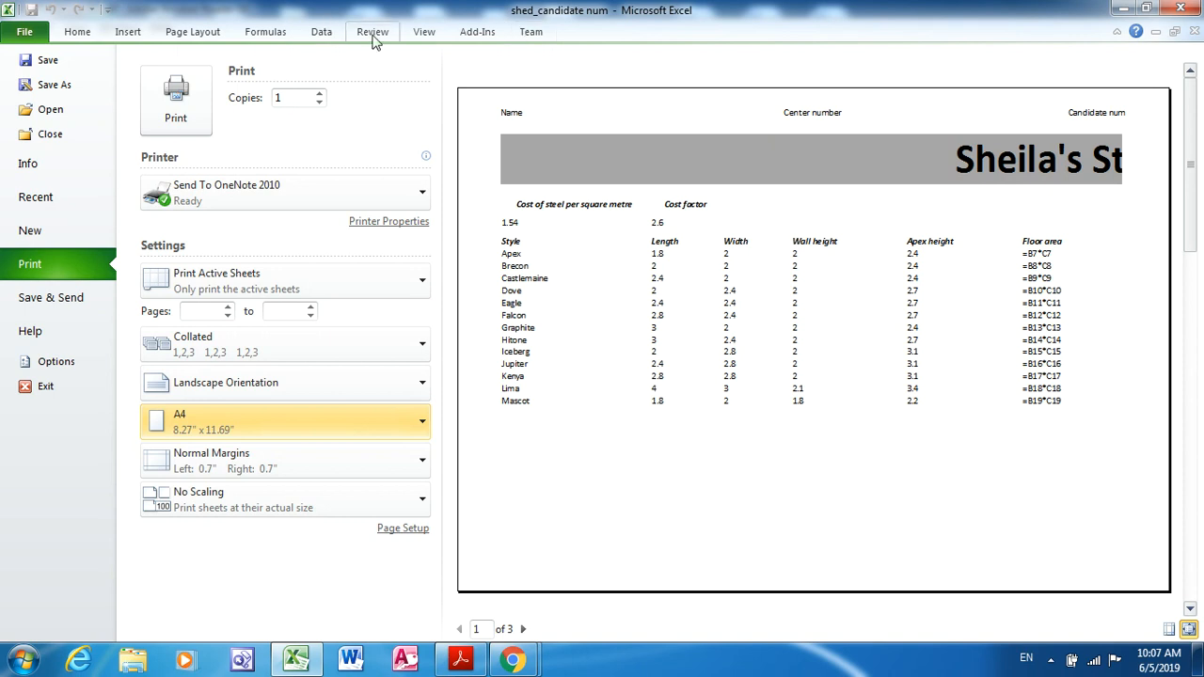
{"action": "left_click", "coordinate": [424, 36]}
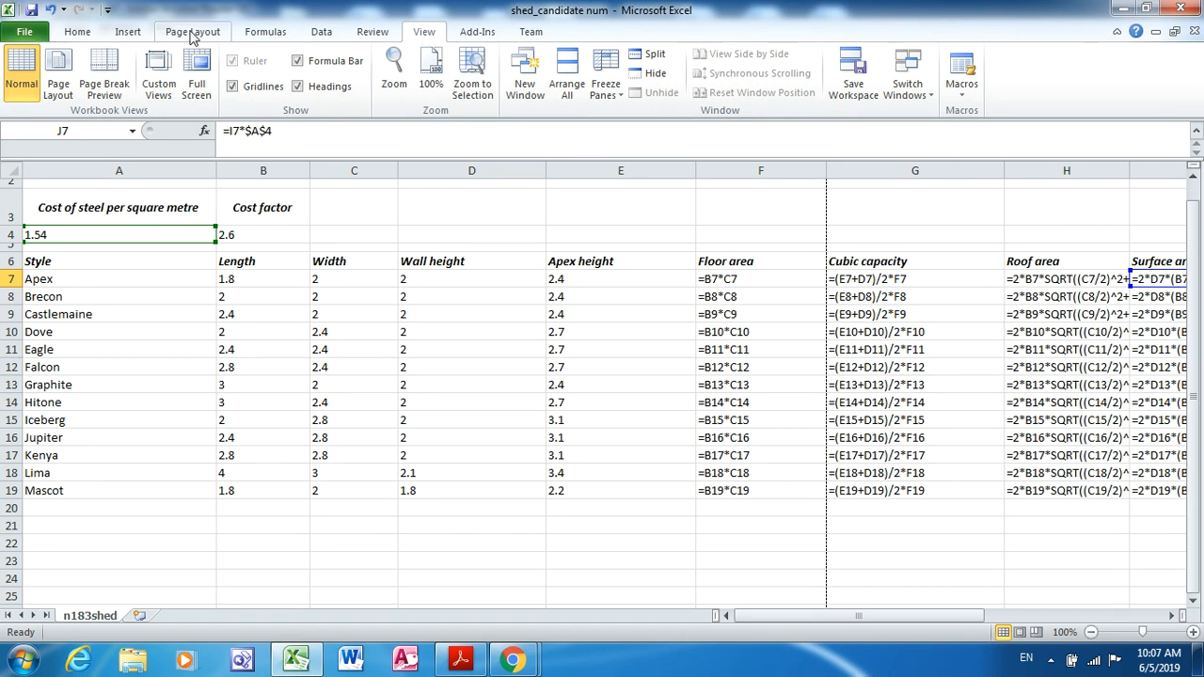
{"action": "left_click", "coordinate": [192, 33]}
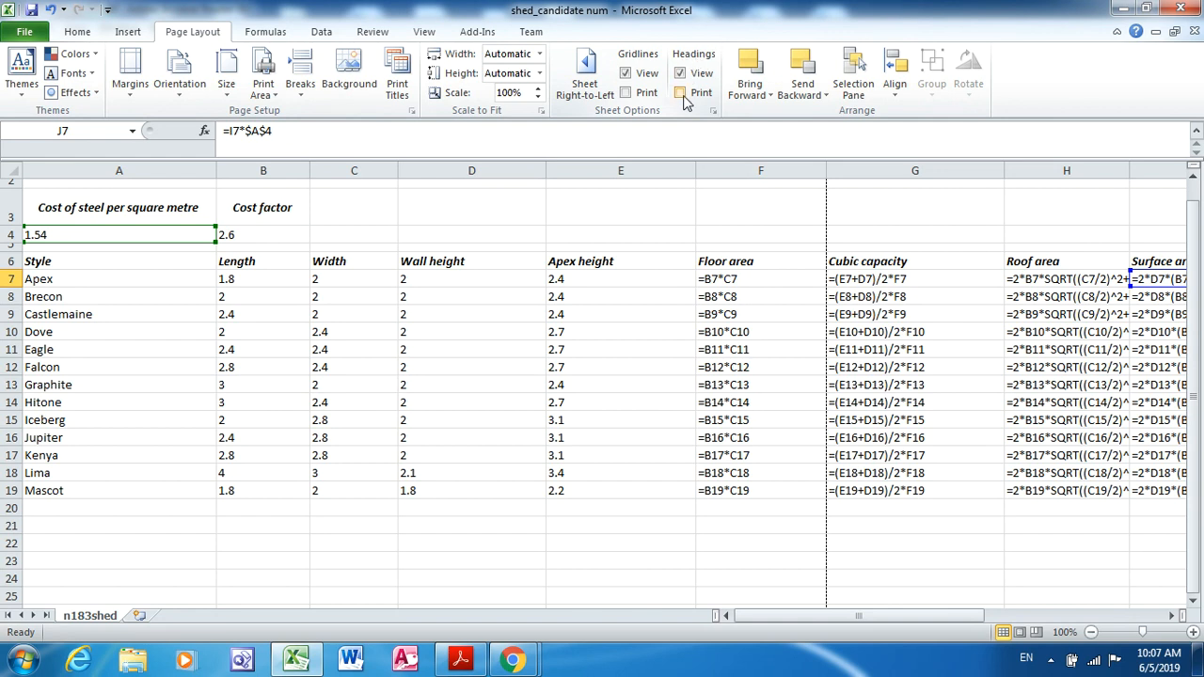
{"action": "left_click", "coordinate": [681, 93]}
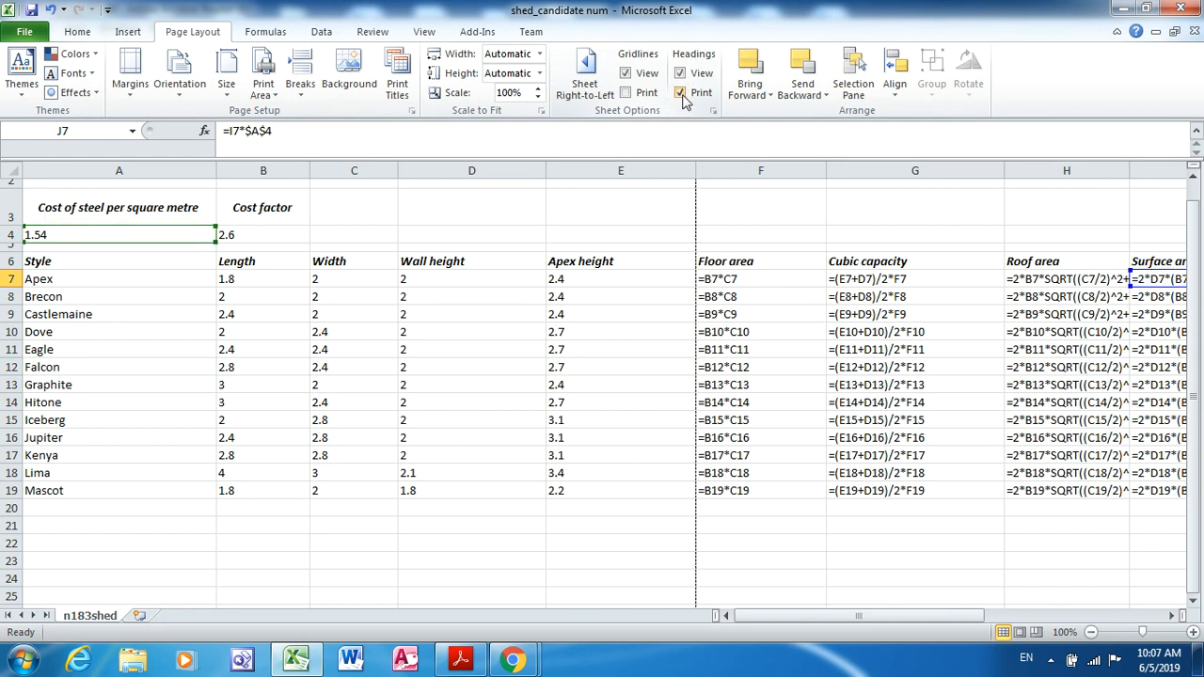
{"action": "left_click", "coordinate": [25, 31]}
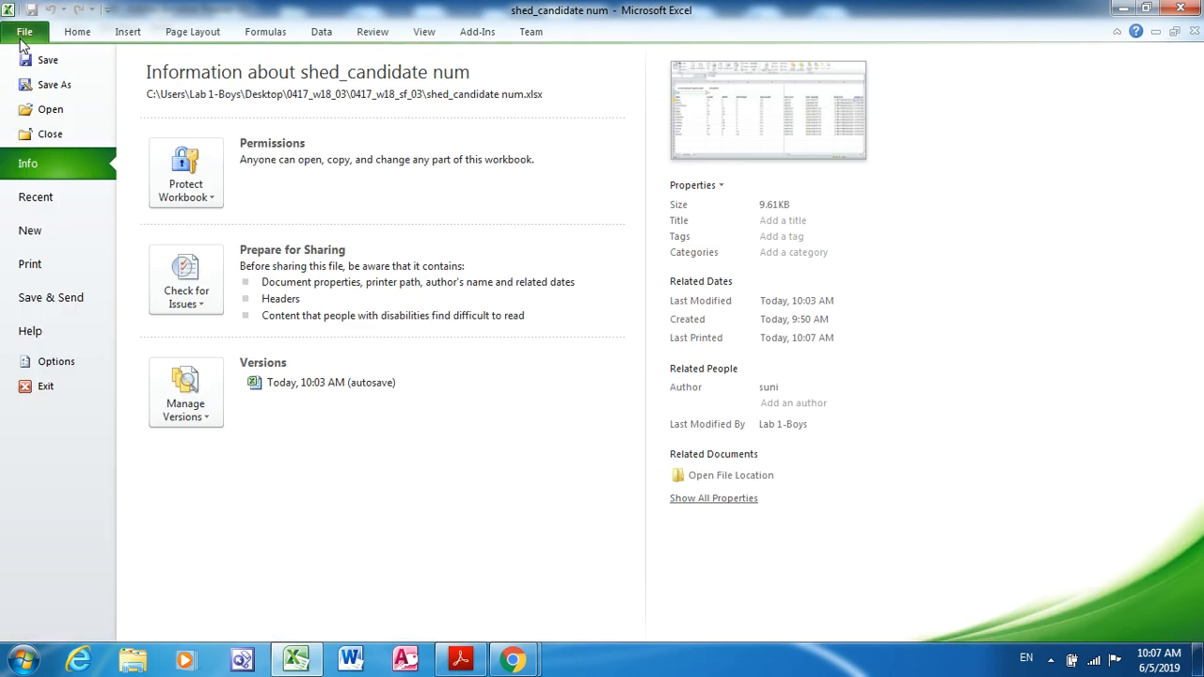
{"action": "left_click", "coordinate": [48, 264]}
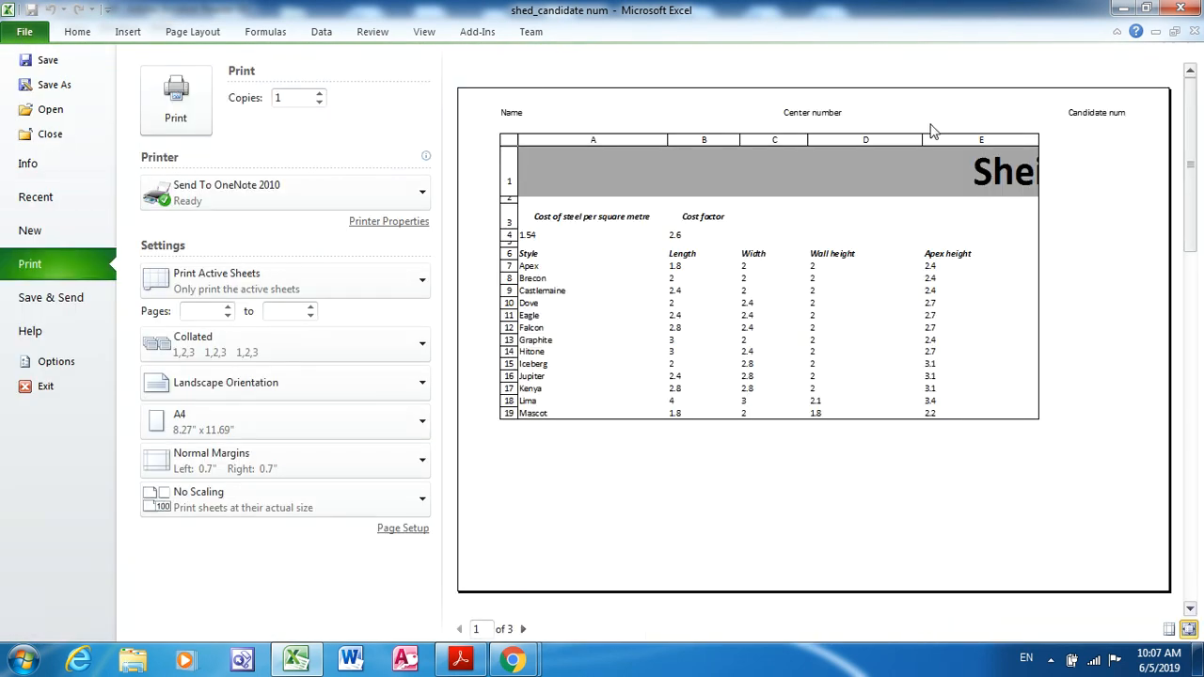
Recheck question 21 and fit all columns of the sheet to their formula contents
{"action": "key", "text": "alt+Tab"}
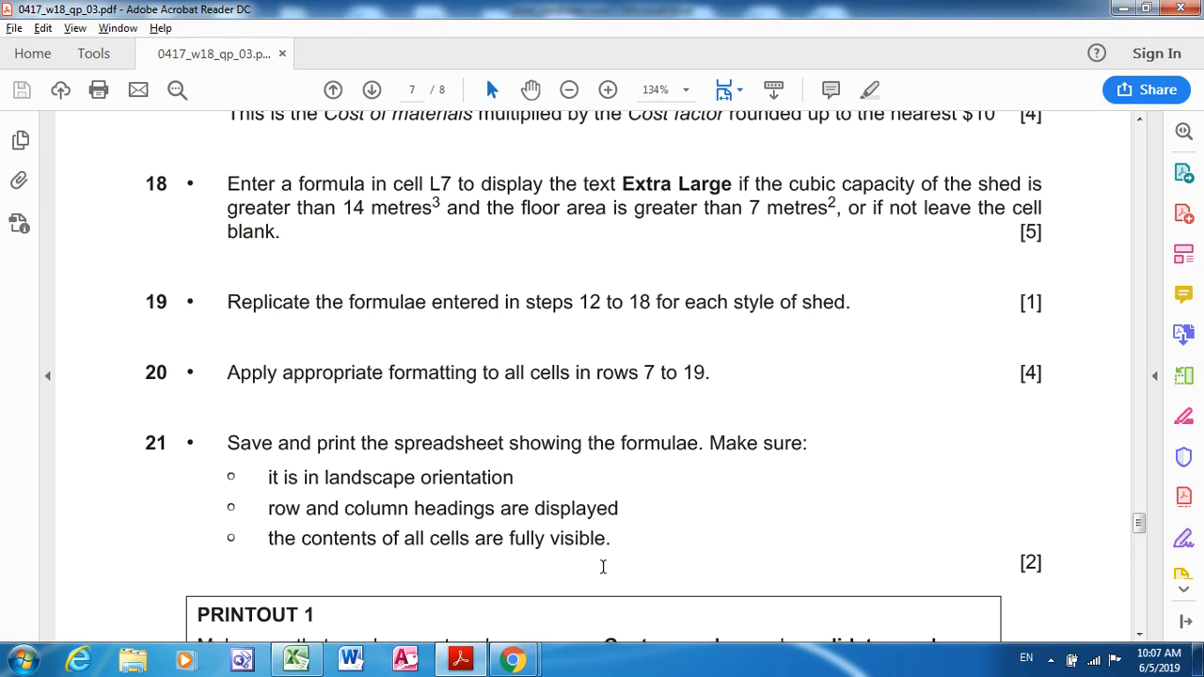
{"action": "key", "text": "alt+Tab"}
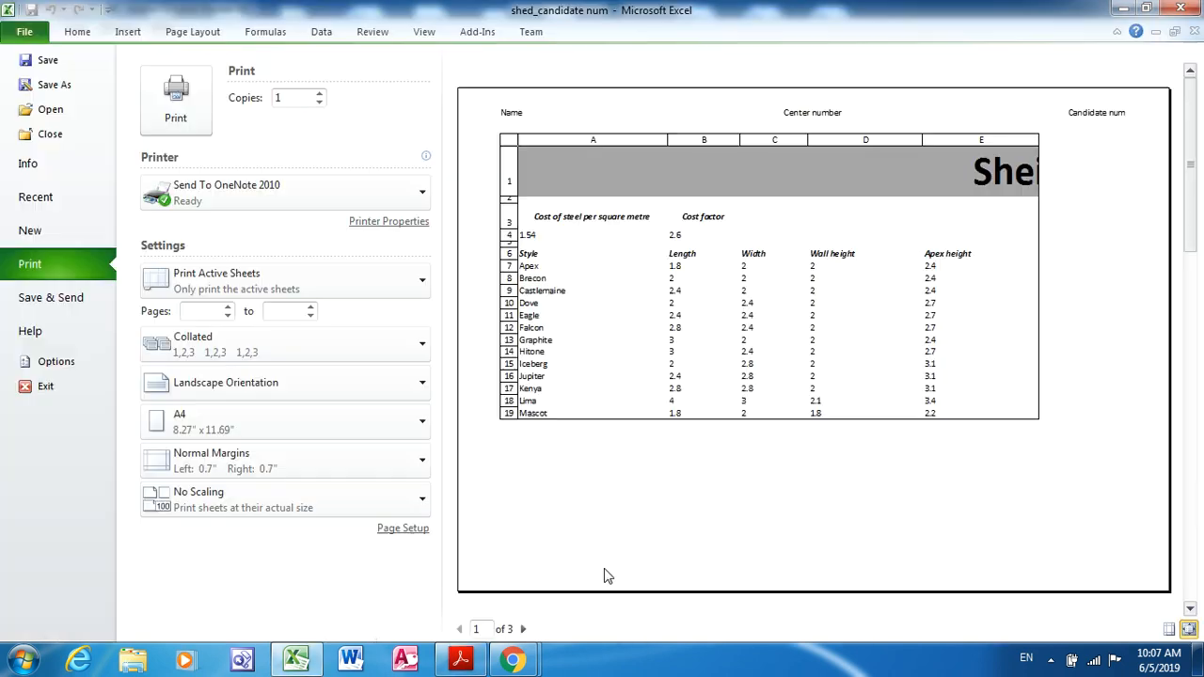
{"action": "left_click", "coordinate": [78, 31]}
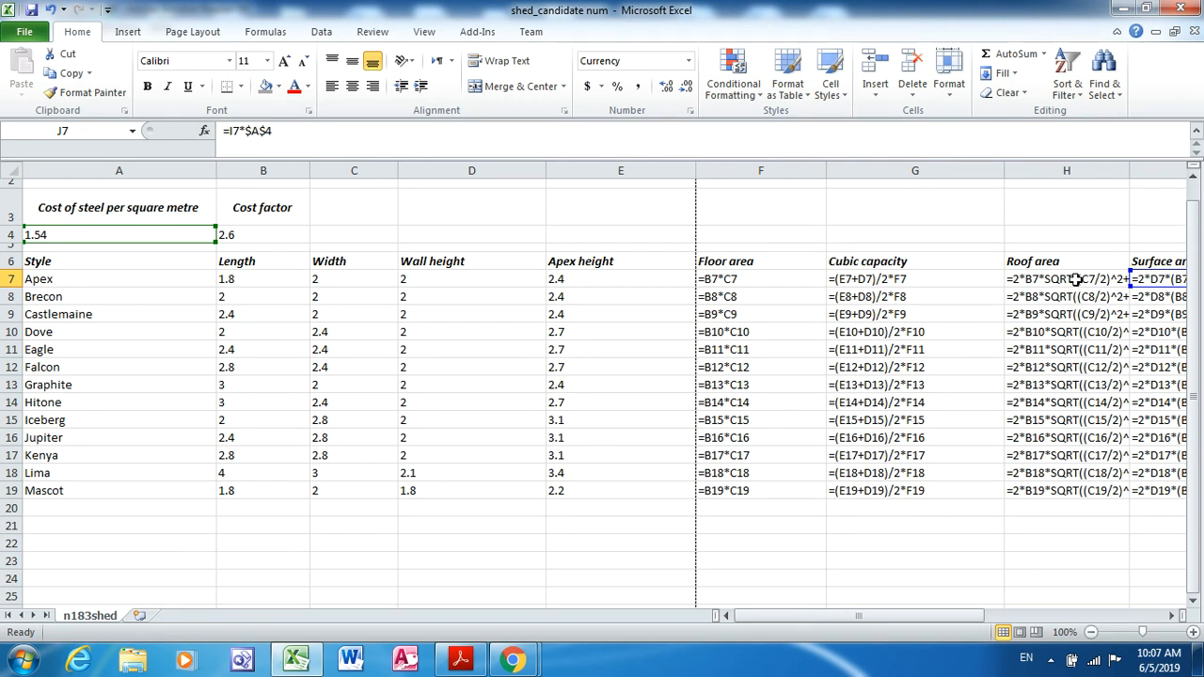
{"action": "mouse_move", "coordinate": [940, 625]}
{"action": "left_mouse_down"}
{"action": "mouse_move", "coordinate": [1105, 638]}
{"action": "mouse_move", "coordinate": [927, 628]}
{"action": "left_mouse_up"}
{"action": "left_click", "coordinate": [11, 171]}
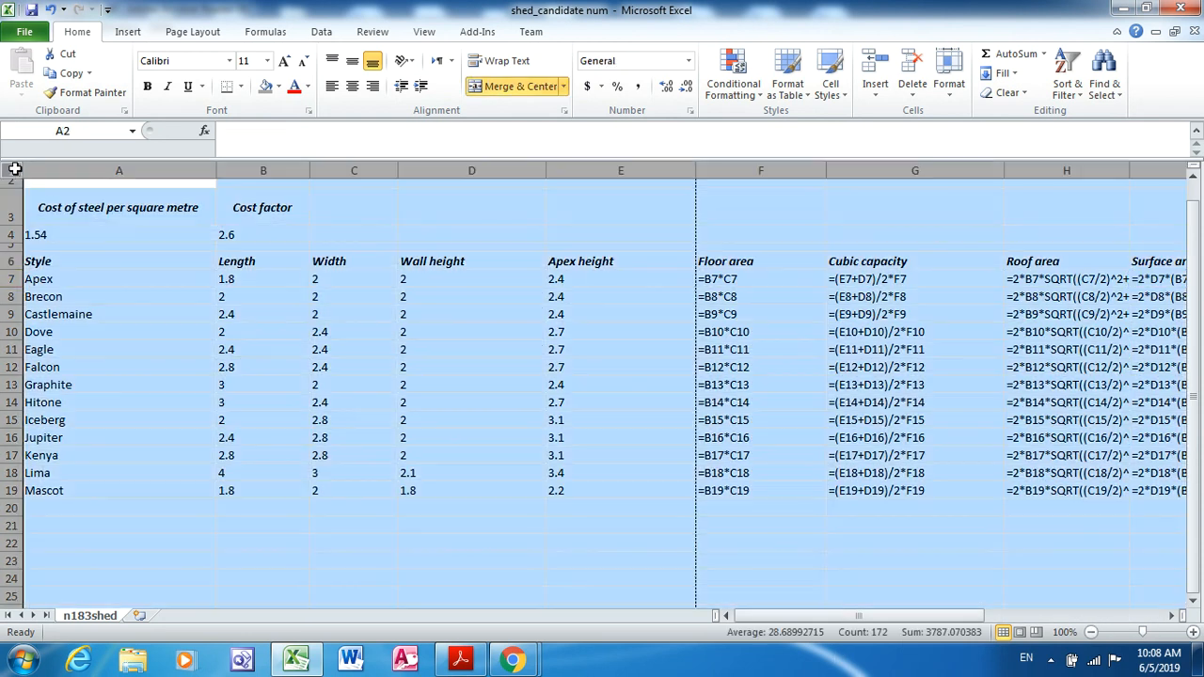
{"action": "double_click", "coordinate": [217, 171]}
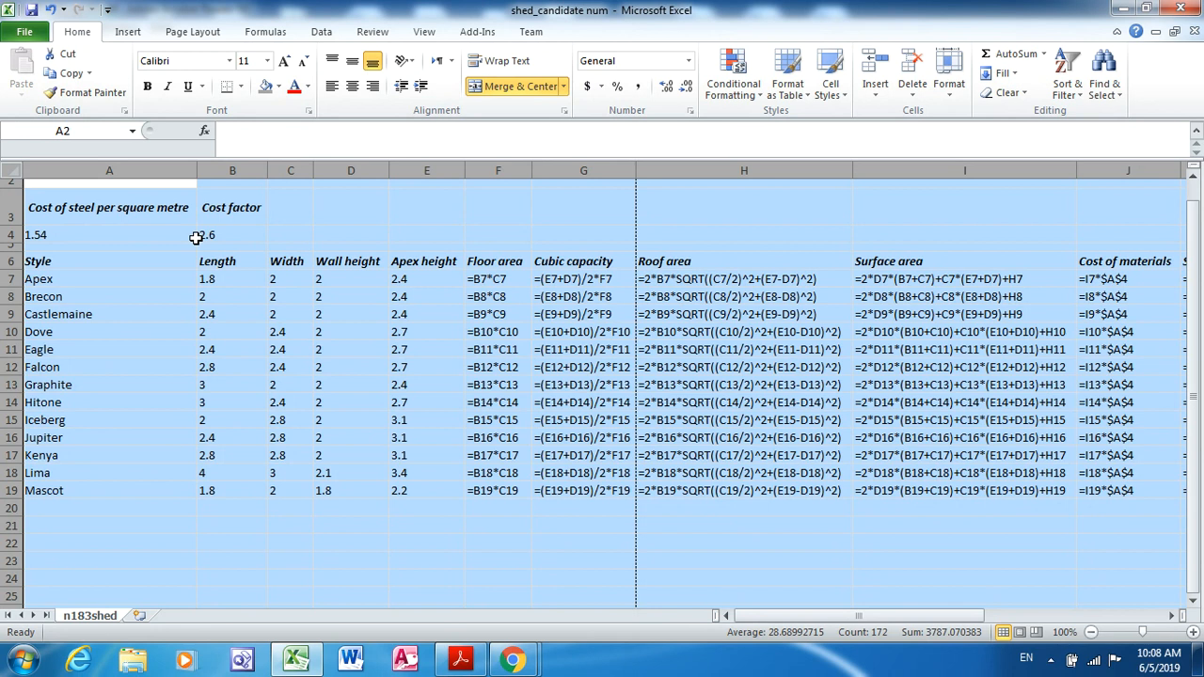
Undo the fitting of the column widths and redo it
{"action": "key", "text": "ctrl+grave"}
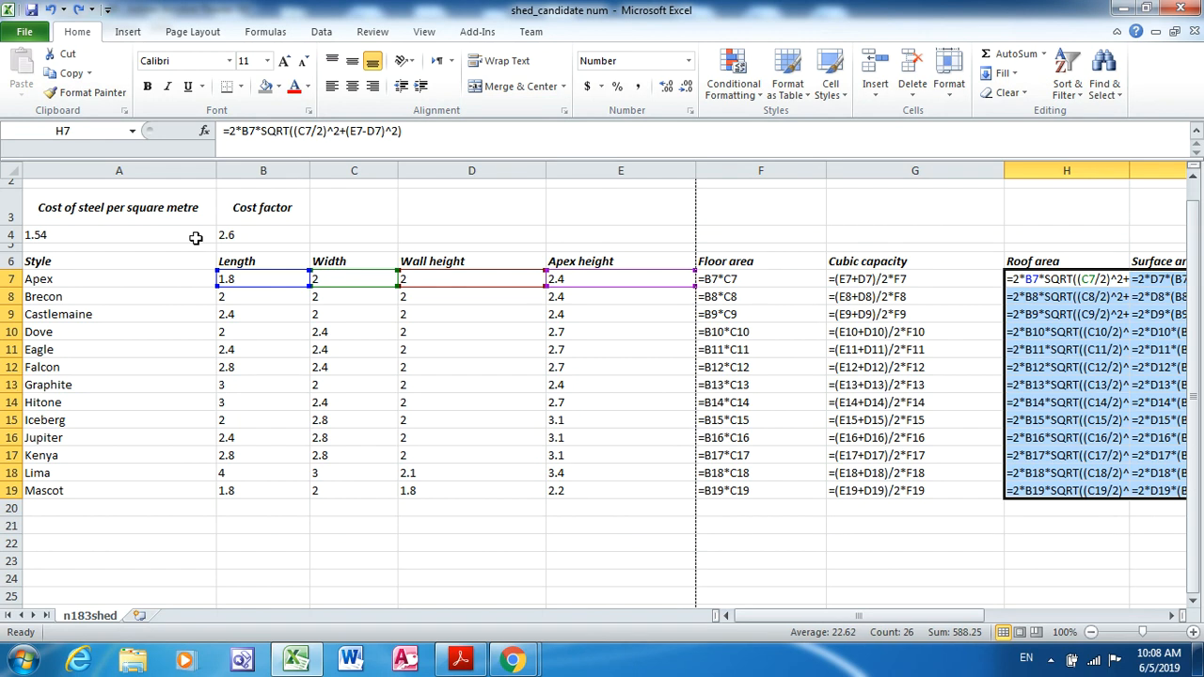
{"action": "left_click", "coordinate": [79, 10]}
{"action": "left_click", "coordinate": [79, 10]}
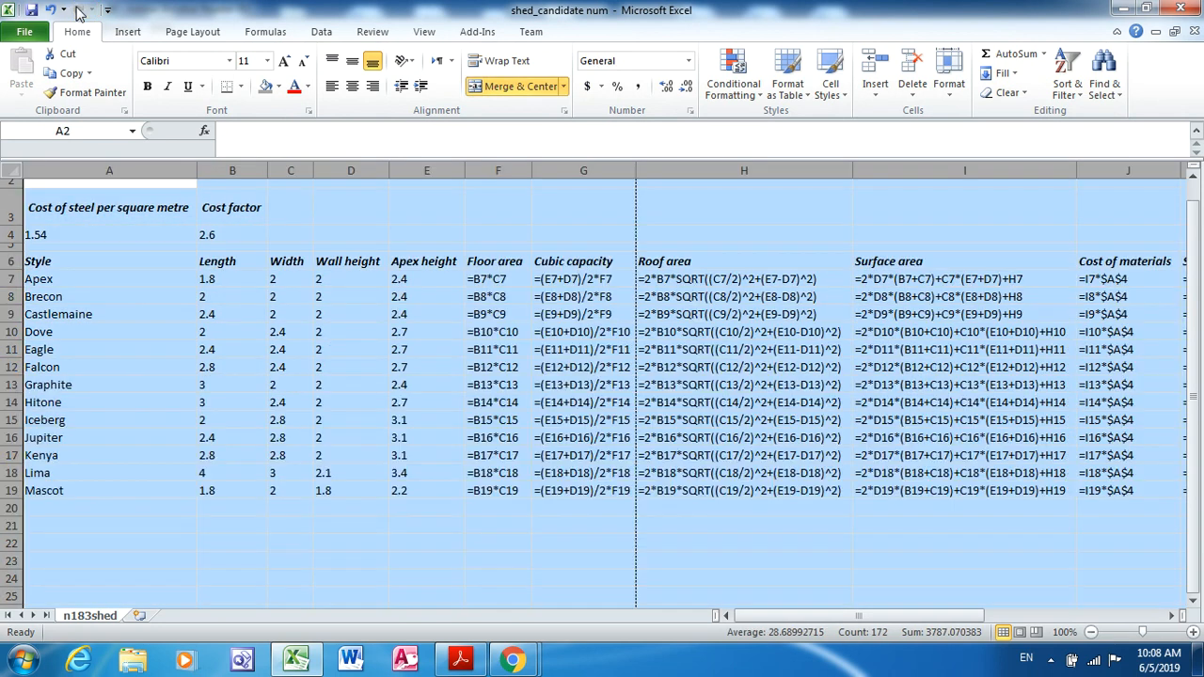
{"action": "left_click", "coordinate": [1038, 590]}
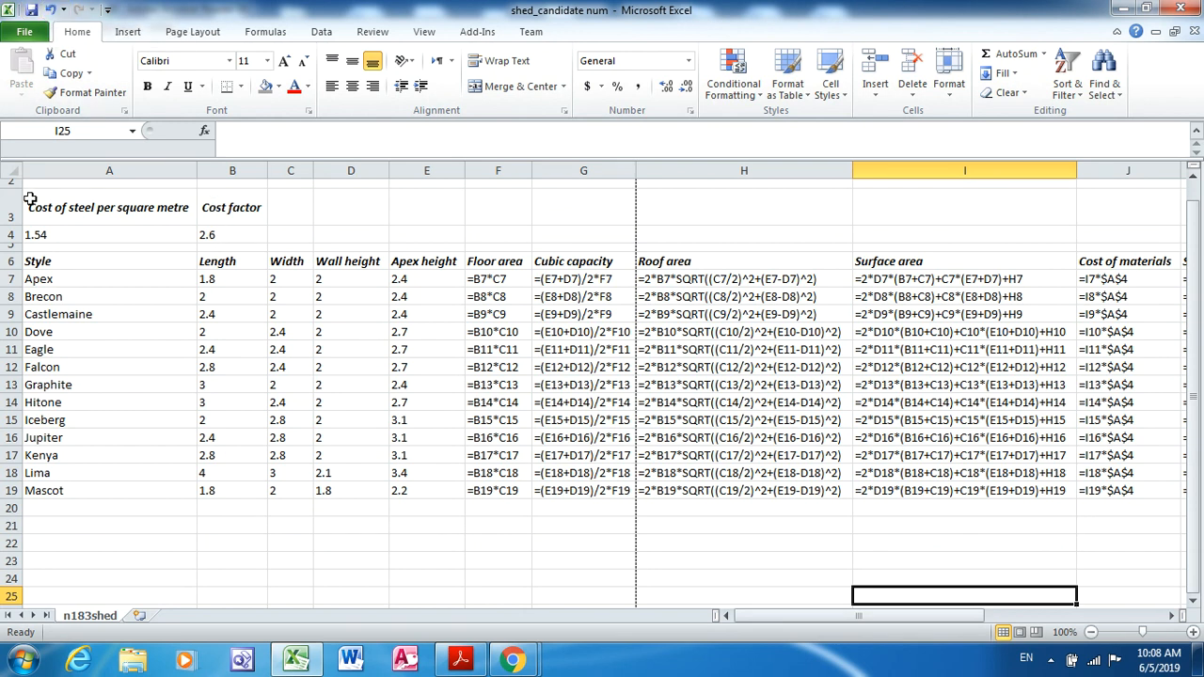
Undo the column width fitting and the last decimal place change on the roof and surface areas
{"action": "left_click", "coordinate": [53, 10]}
{"action": "left_click", "coordinate": [52, 9]}
{"action": "left_click", "coordinate": [53, 9]}
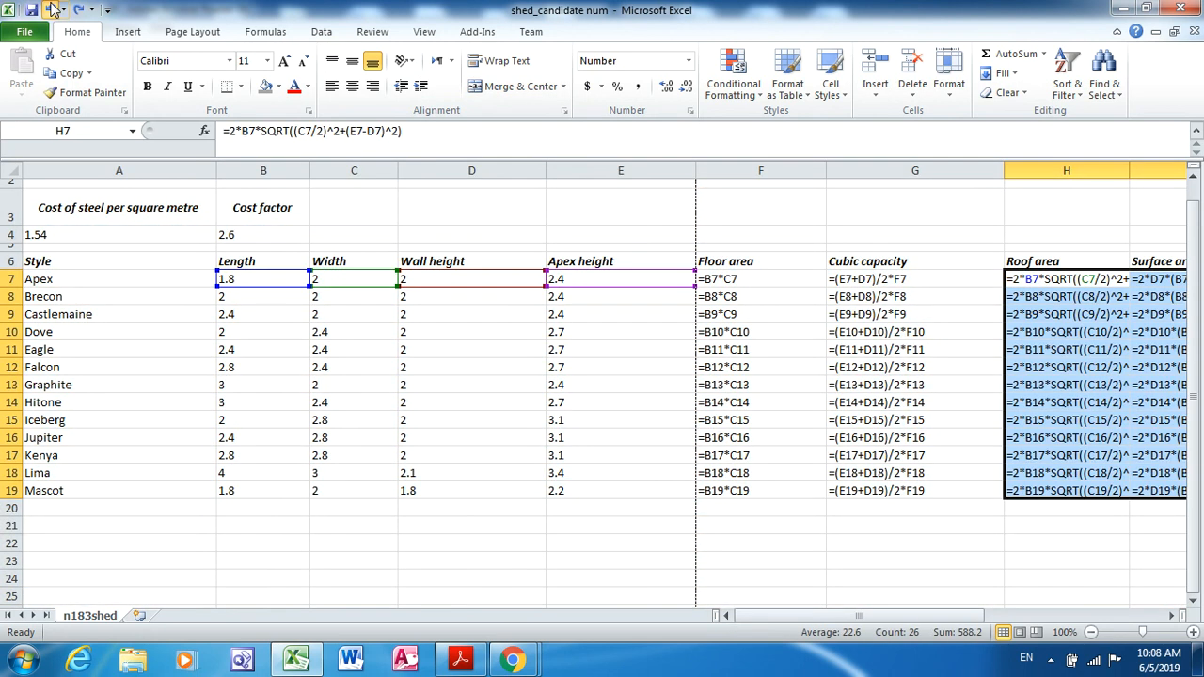
Undo the remaining decimal place changes on the roof area and surface area cells back to General number format
{"action": "left_click", "coordinate": [52, 10]}
{"action": "left_click", "coordinate": [52, 10]}
{"action": "left_click", "coordinate": [52, 10]}
{"action": "left_click", "coordinate": [52, 9]}
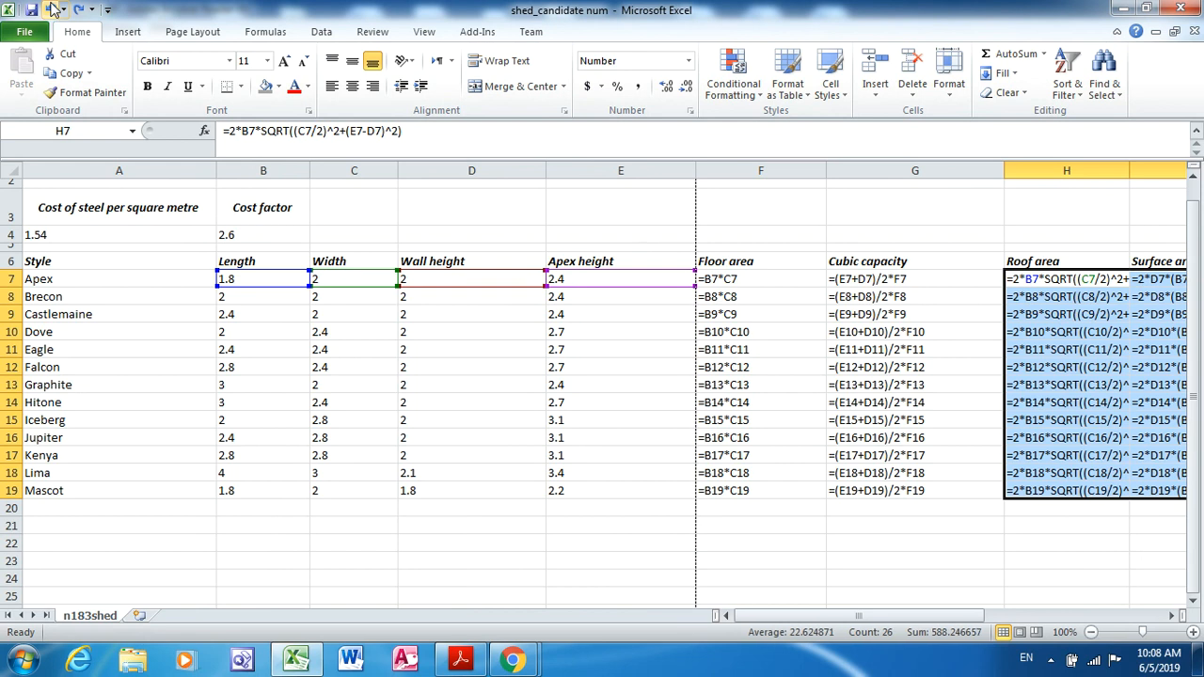
{"action": "left_click", "coordinate": [53, 9]}
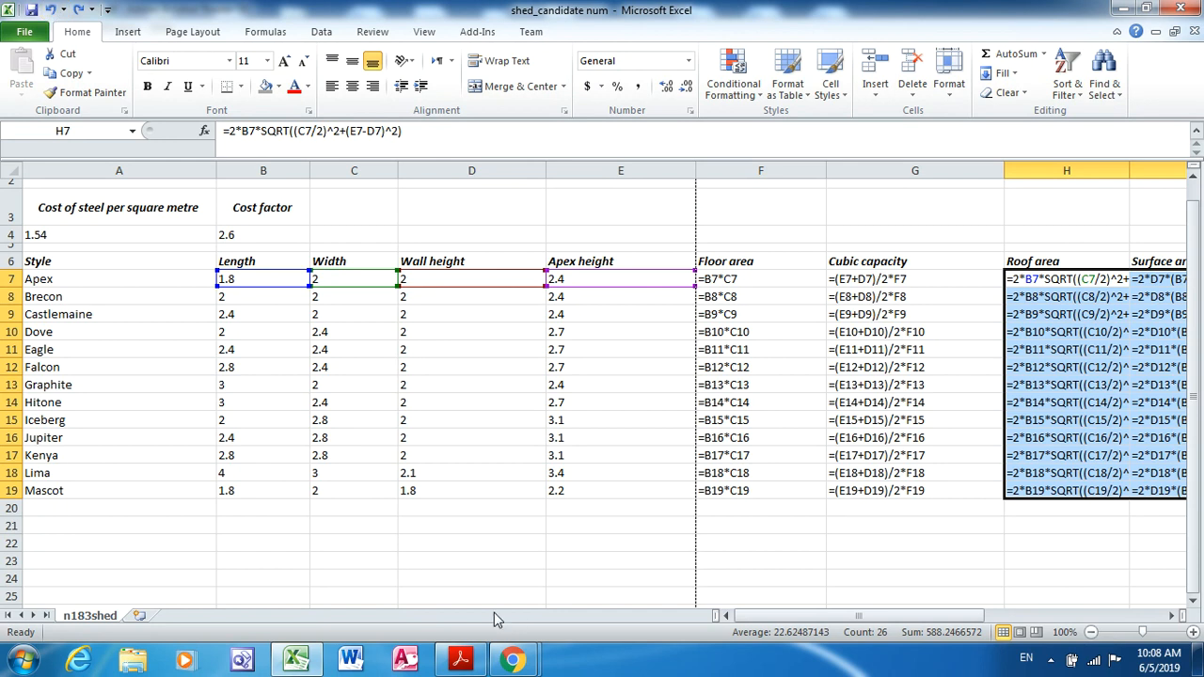
Check the sheet with values shown, return to showing formulas, and narrow columns A and B so their row 3 headings wrap onto two lines
{"action": "left_click", "coordinate": [280, 32]}
{"action": "left_click", "coordinate": [788, 62]}
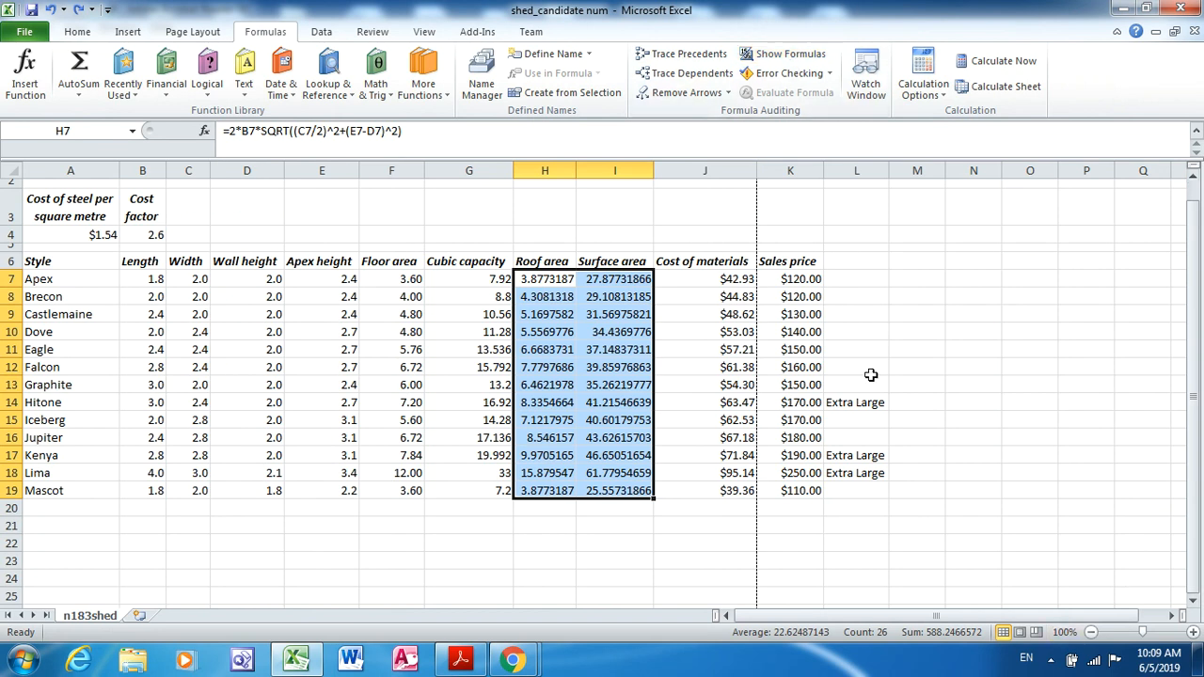
{"action": "left_click", "coordinate": [786, 58]}
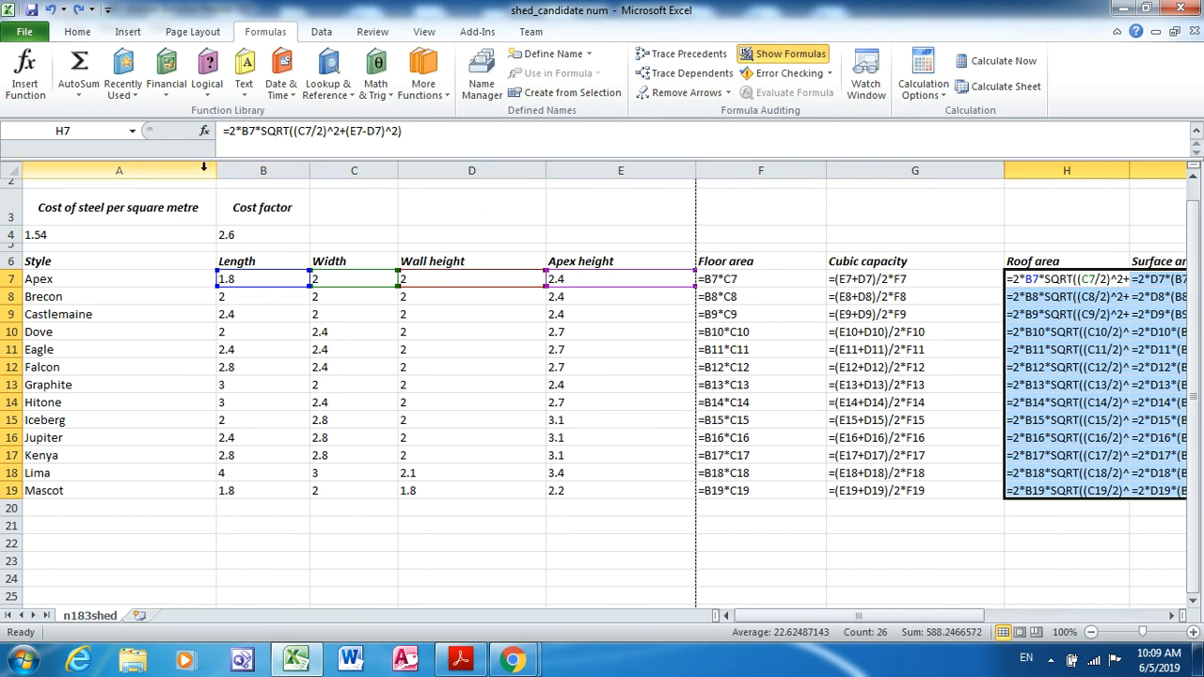
{"action": "left_click_drag", "start_coordinate": [212, 172], "coordinate": [143, 184]}
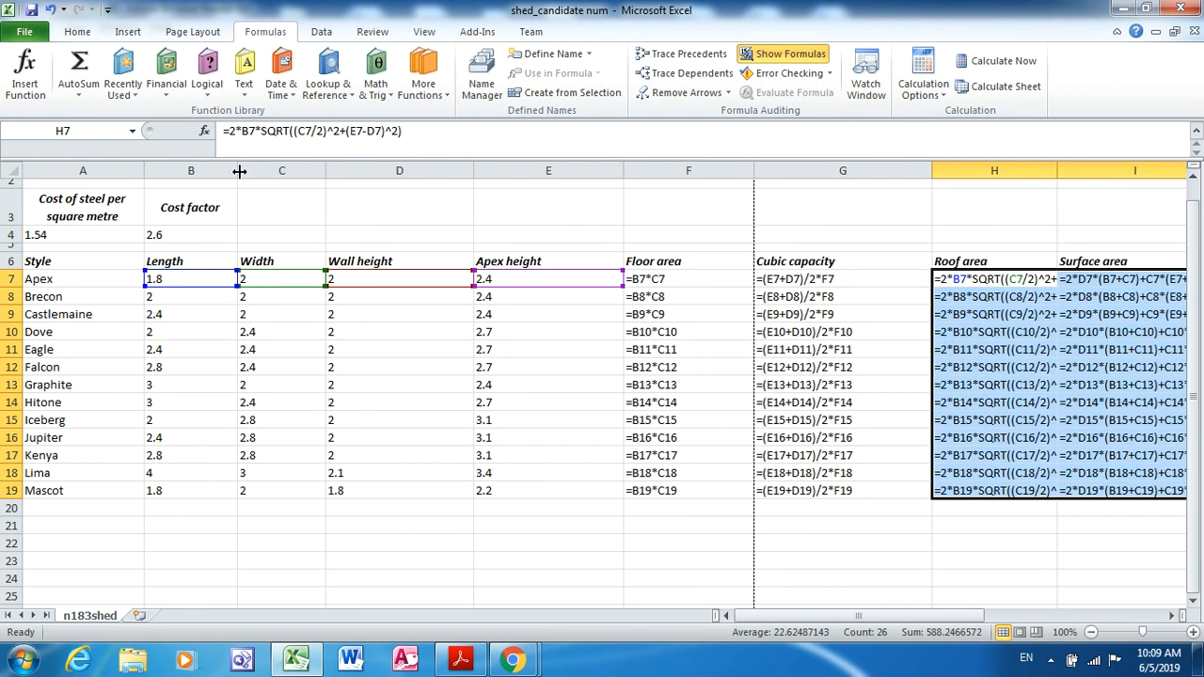
{"action": "left_click_drag", "start_coordinate": [237, 170], "coordinate": [198, 172]}
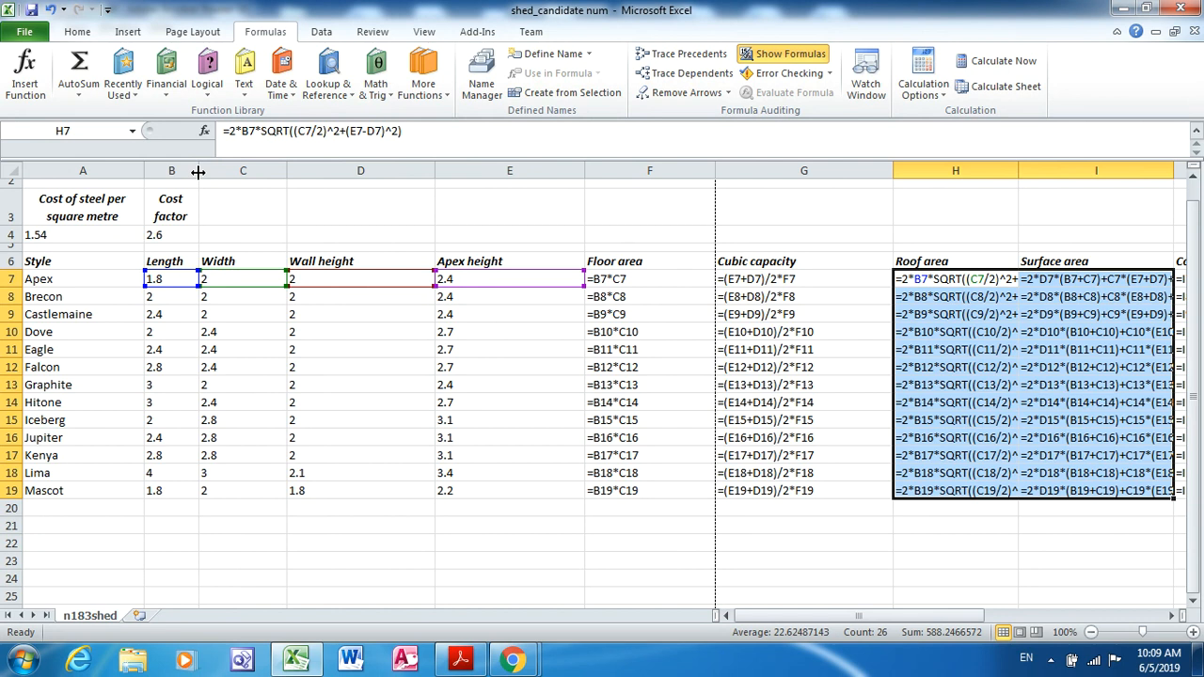
Preview the formula printout and page through to page 3 to check whether all cell contents are visible
{"action": "left_click", "coordinate": [11, 32]}
{"action": "left_click", "coordinate": [28, 266]}
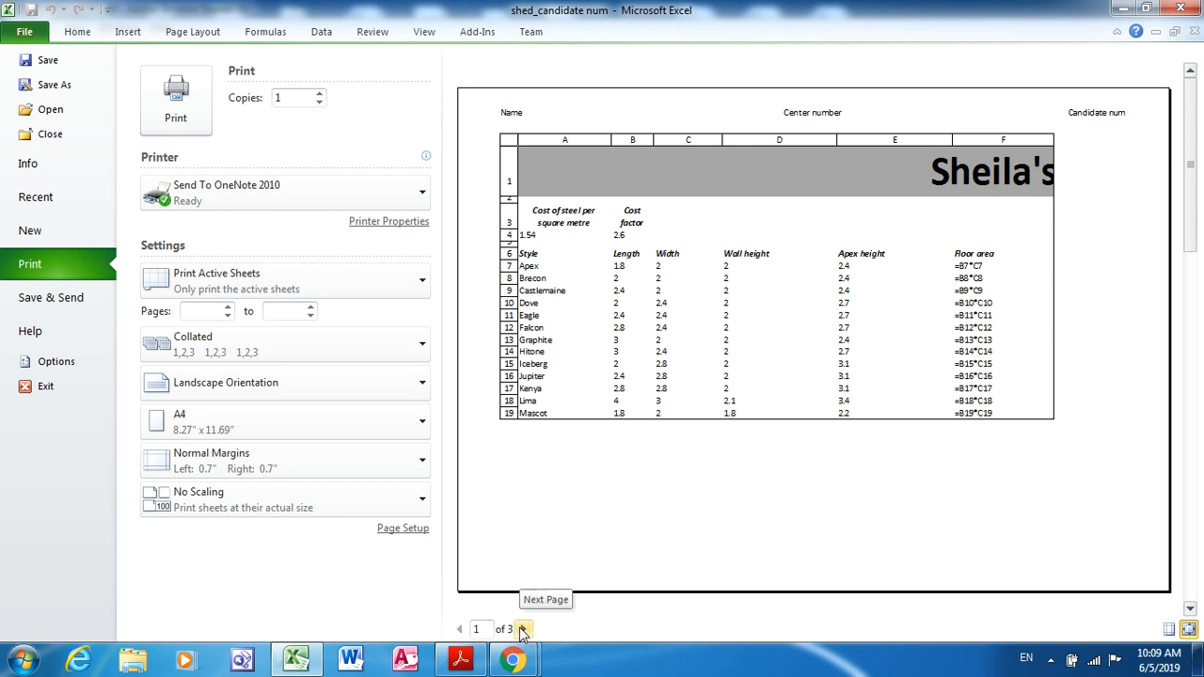
{"action": "left_click", "coordinate": [523, 629]}
{"action": "left_click", "coordinate": [523, 629]}
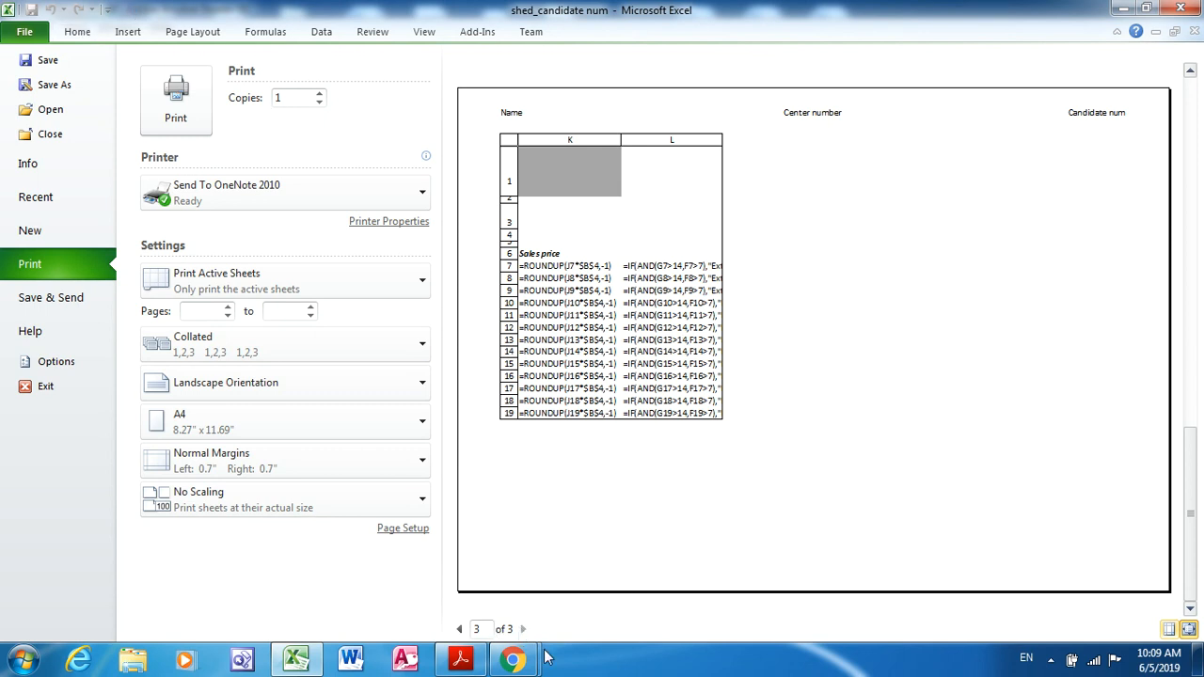
{"action": "left_click", "coordinate": [73, 32]}
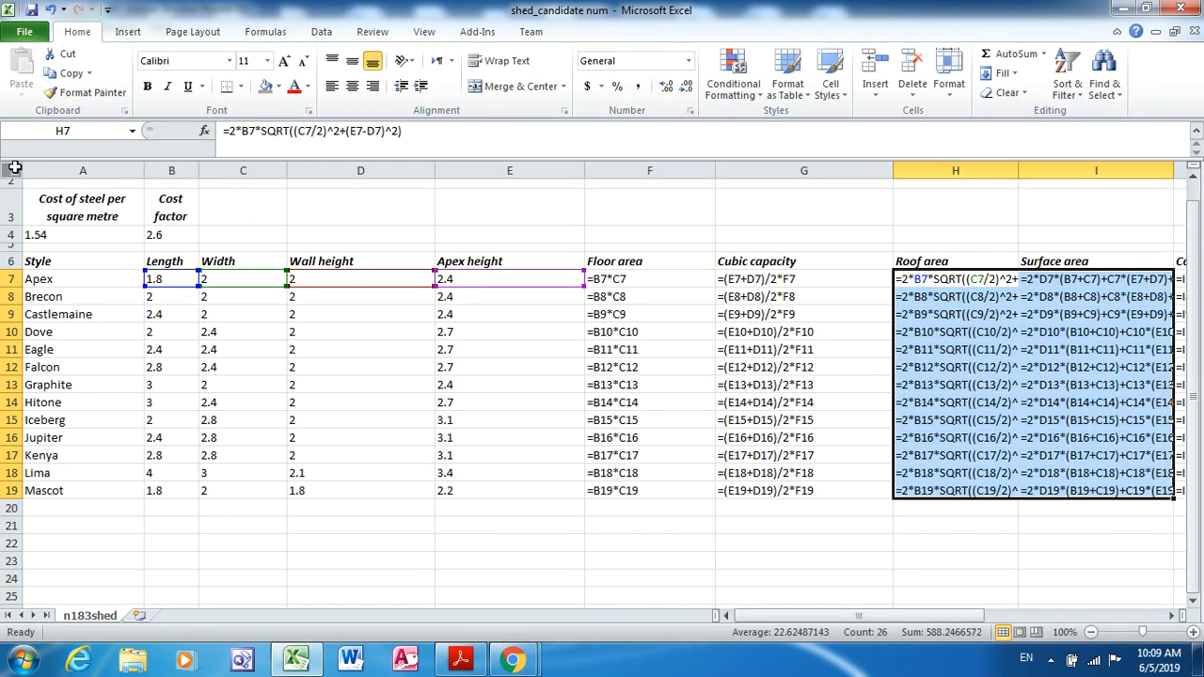
Fit the Roof area and Surface area columns and column L to the full length of their formulas
{"action": "left_click_drag", "start_coordinate": [917, 616], "coordinate": [1043, 596]}
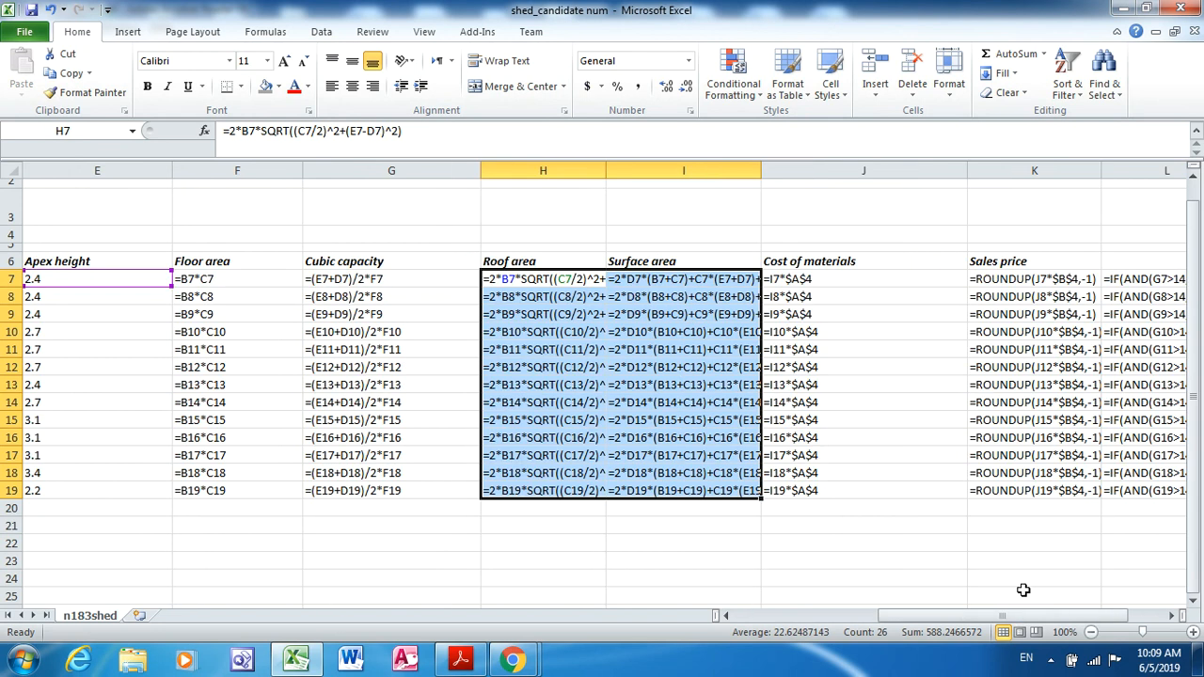
{"action": "double_click", "coordinate": [606, 165]}
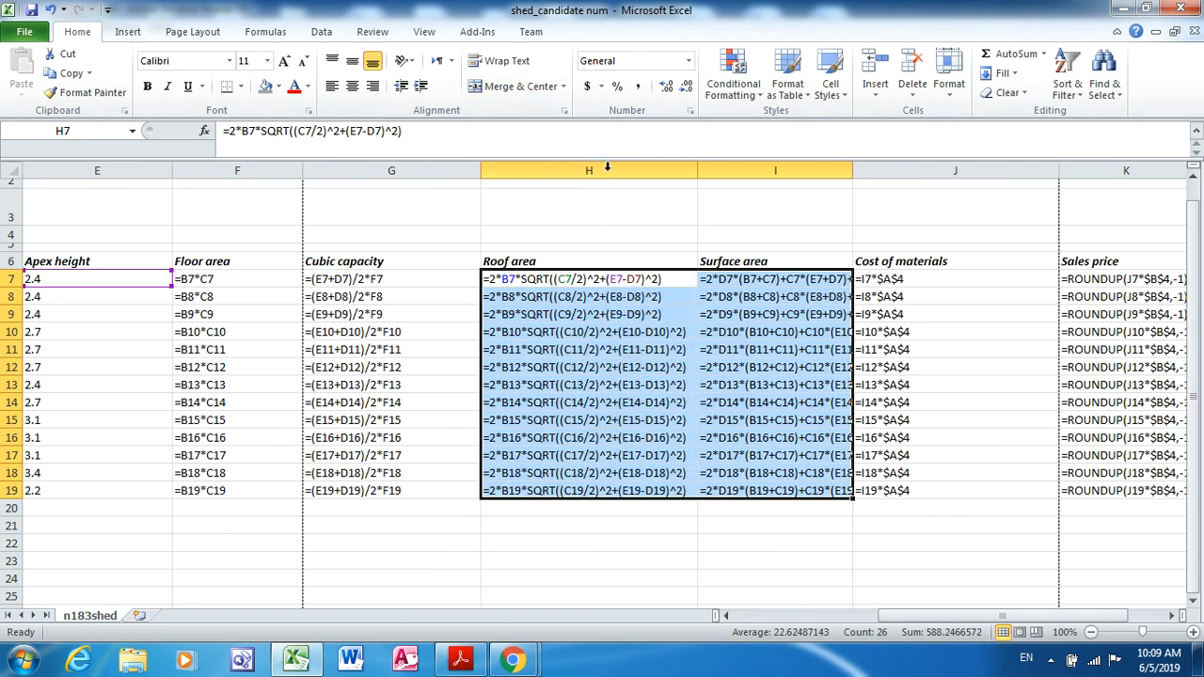
{"action": "double_click", "coordinate": [852, 165]}
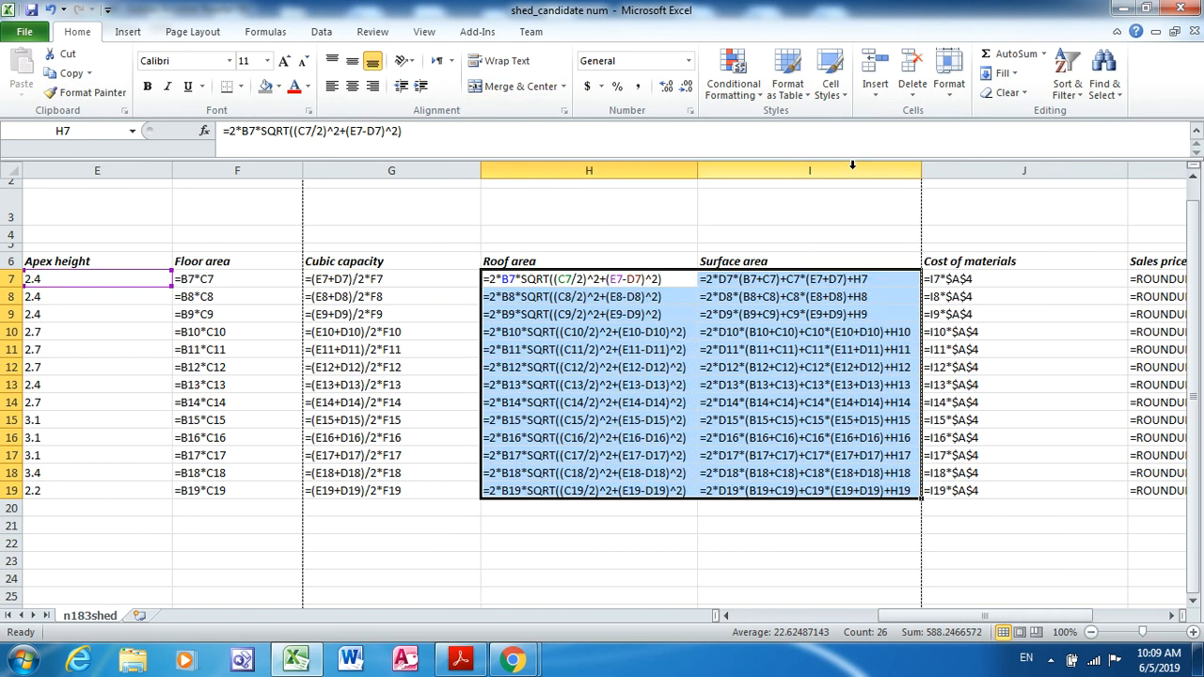
{"action": "left_click_drag", "start_coordinate": [1023, 620], "coordinate": [1036, 621]}
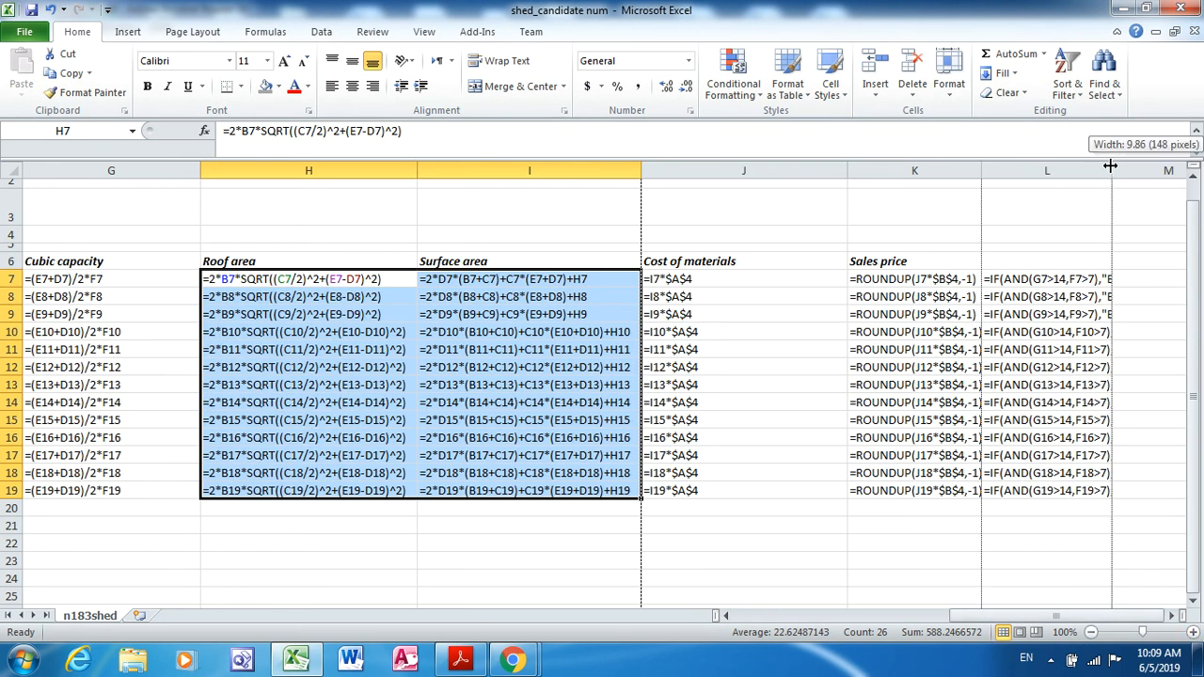
{"action": "double_click", "coordinate": [1108, 163]}
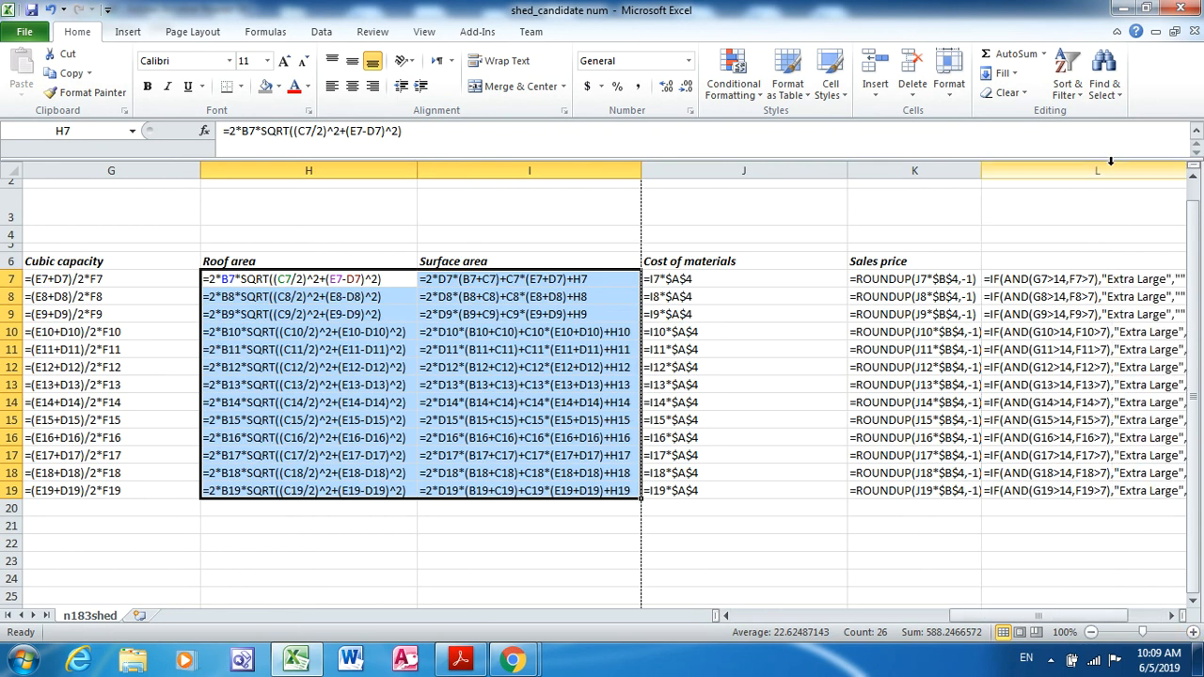
Preview the formula printout again and check the refitted columns through to the last page
{"action": "left_click", "coordinate": [25, 31]}
{"action": "left_click", "coordinate": [26, 266]}
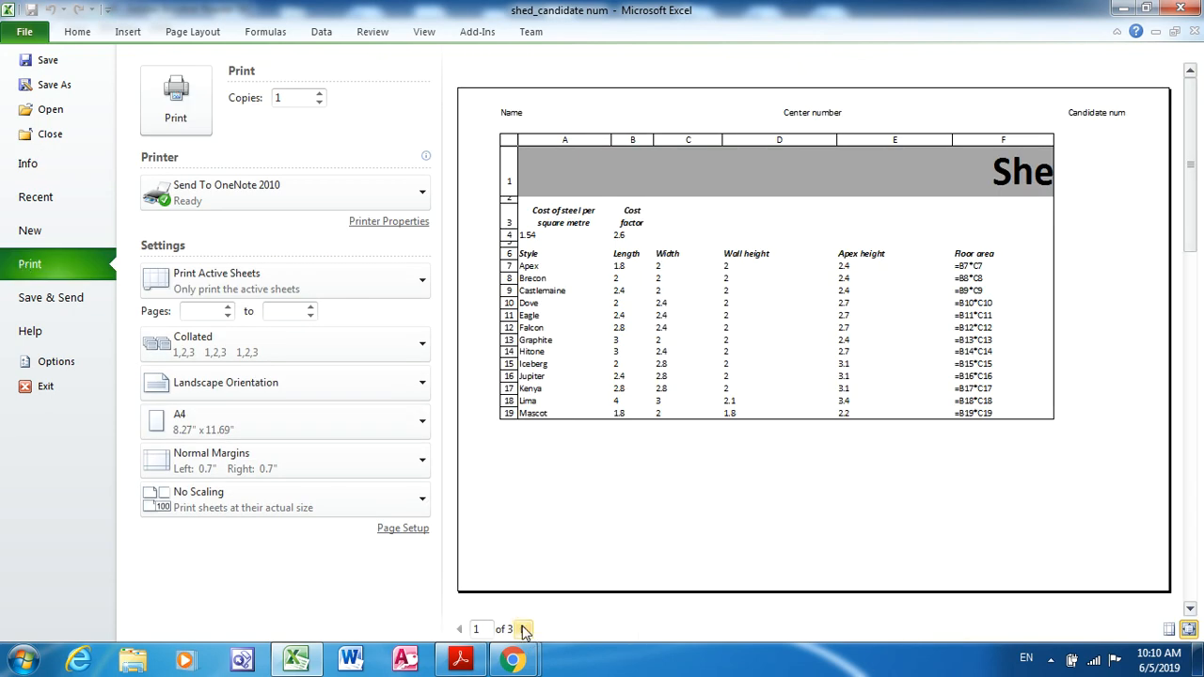
{"action": "left_click", "coordinate": [524, 629]}
{"action": "left_click", "coordinate": [524, 629]}
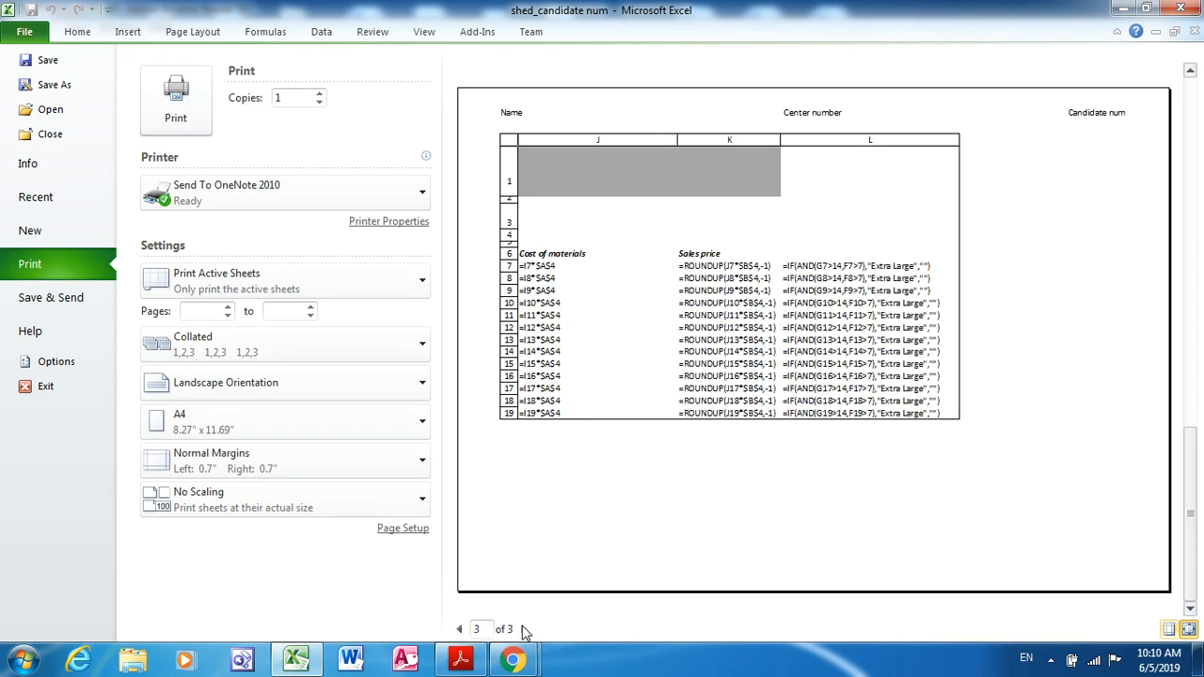
Switch to the exam paper in Acrobat Reader, read the Printout 1 and question 22 requirements, and return to Excel
{"action": "key", "text": "alt+Tab"}
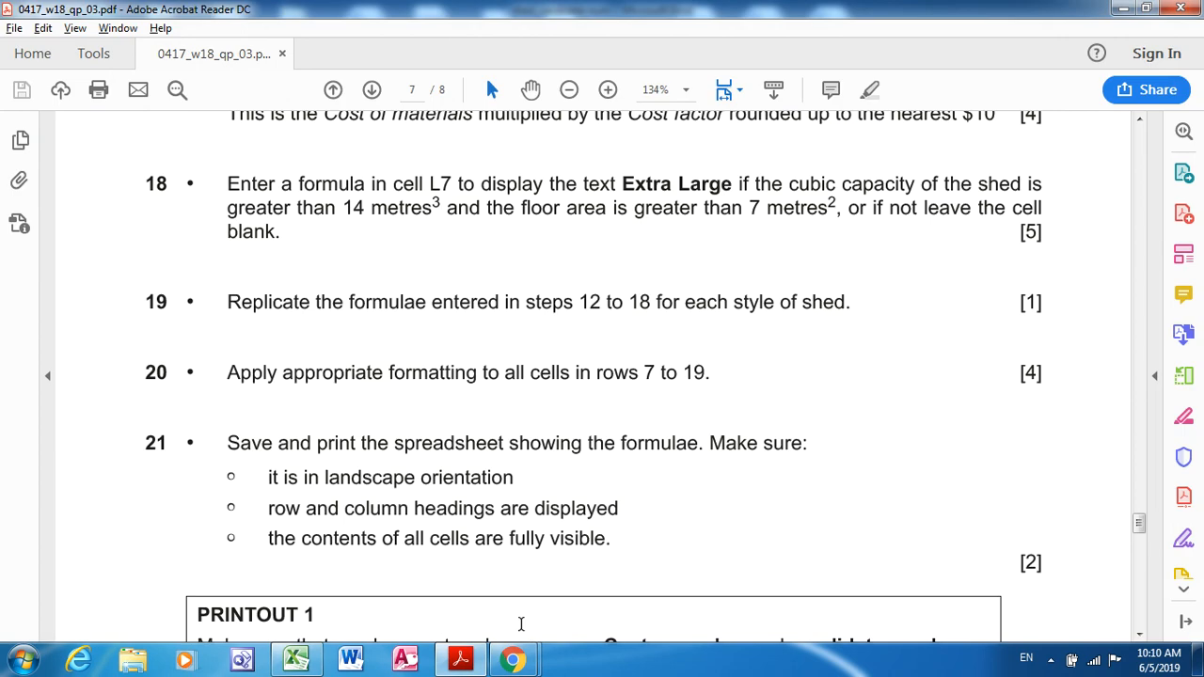
{"action": "left_click", "coordinate": [1139, 635]}
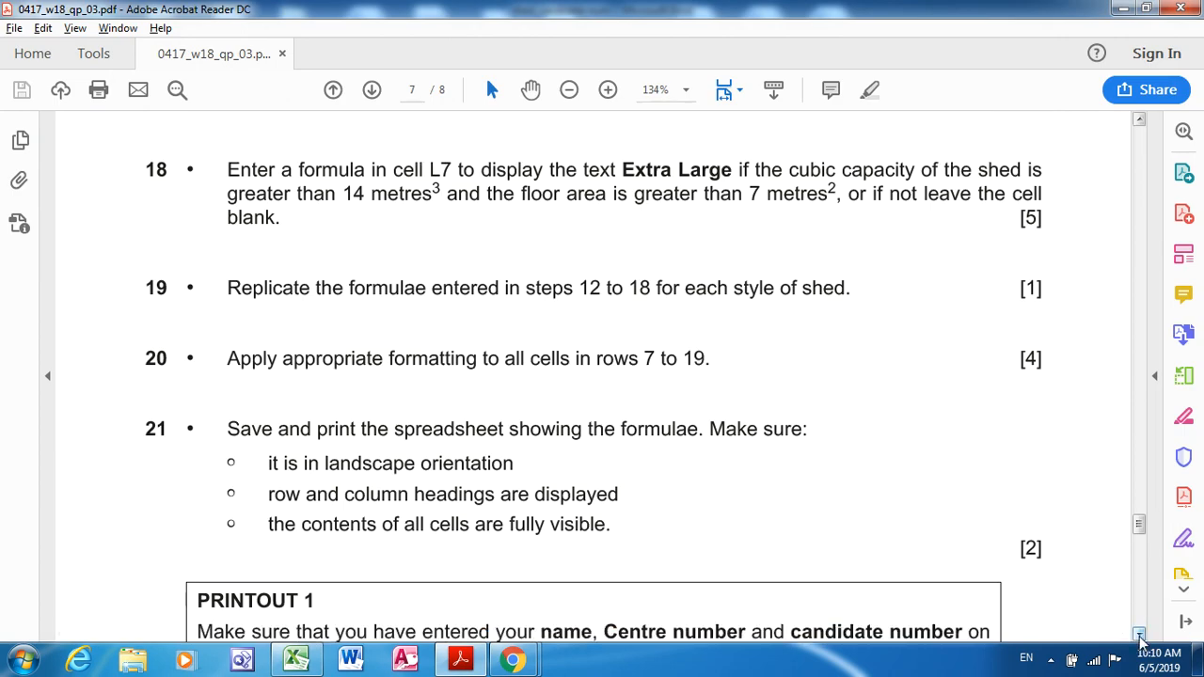
{"action": "scroll", "coordinate": [1139, 635], "scroll_direction": "down", "scroll_amount": 3}
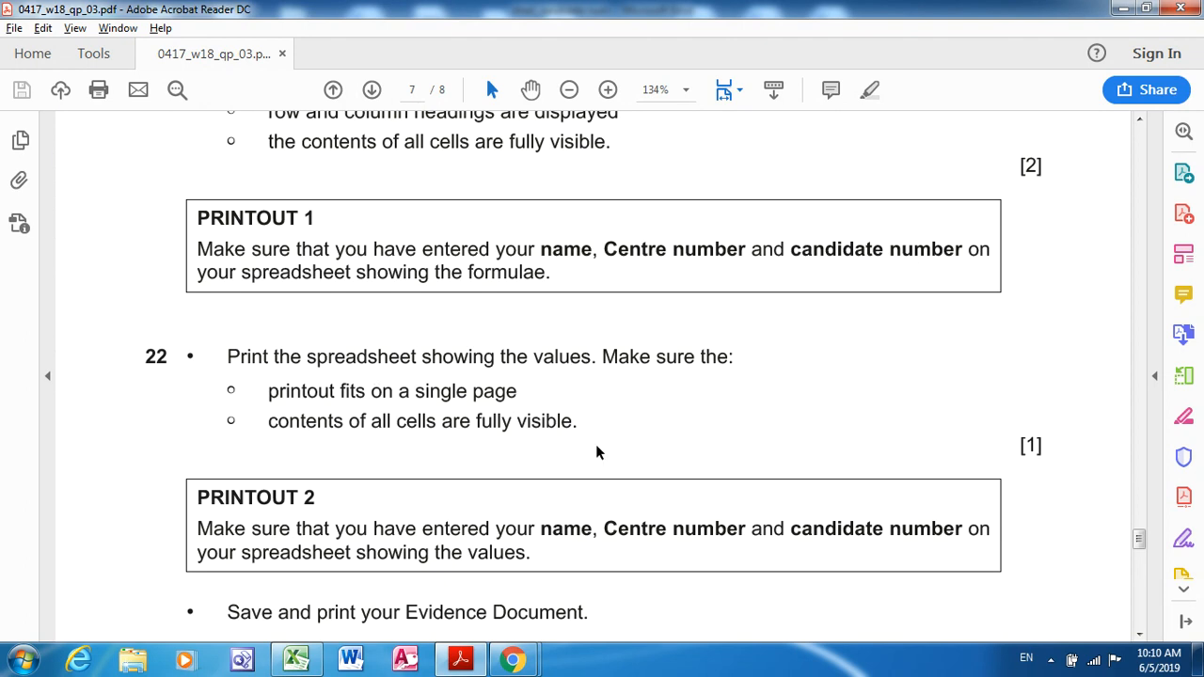
{"action": "key", "text": "alt+Tab"}
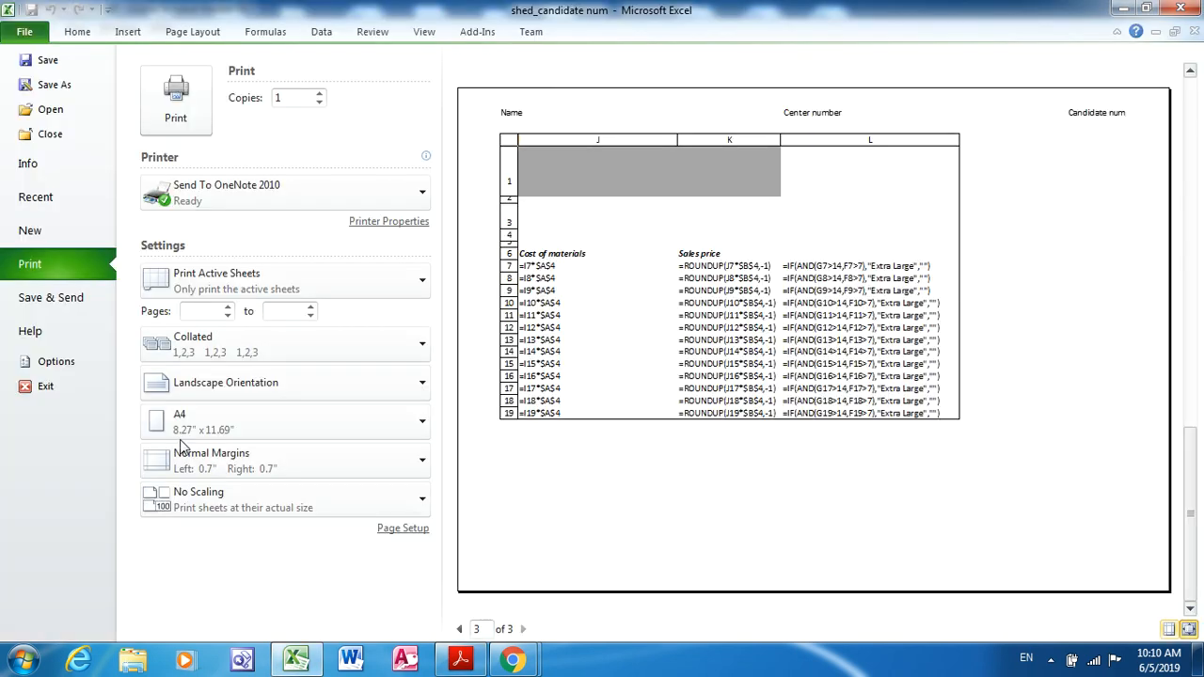
Show values instead of formulas and widen columns A and B until their headings and contents are fully visible
{"action": "left_click", "coordinate": [82, 33]}
{"action": "left_click", "coordinate": [283, 32]}
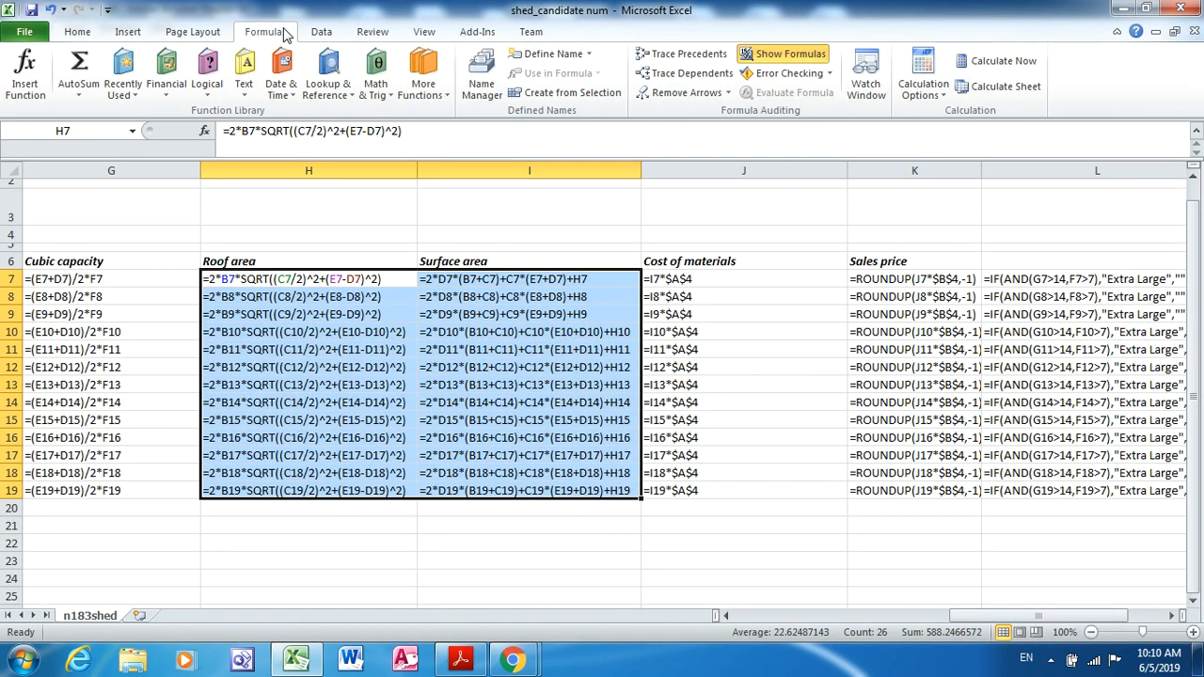
{"action": "left_click", "coordinate": [806, 64]}
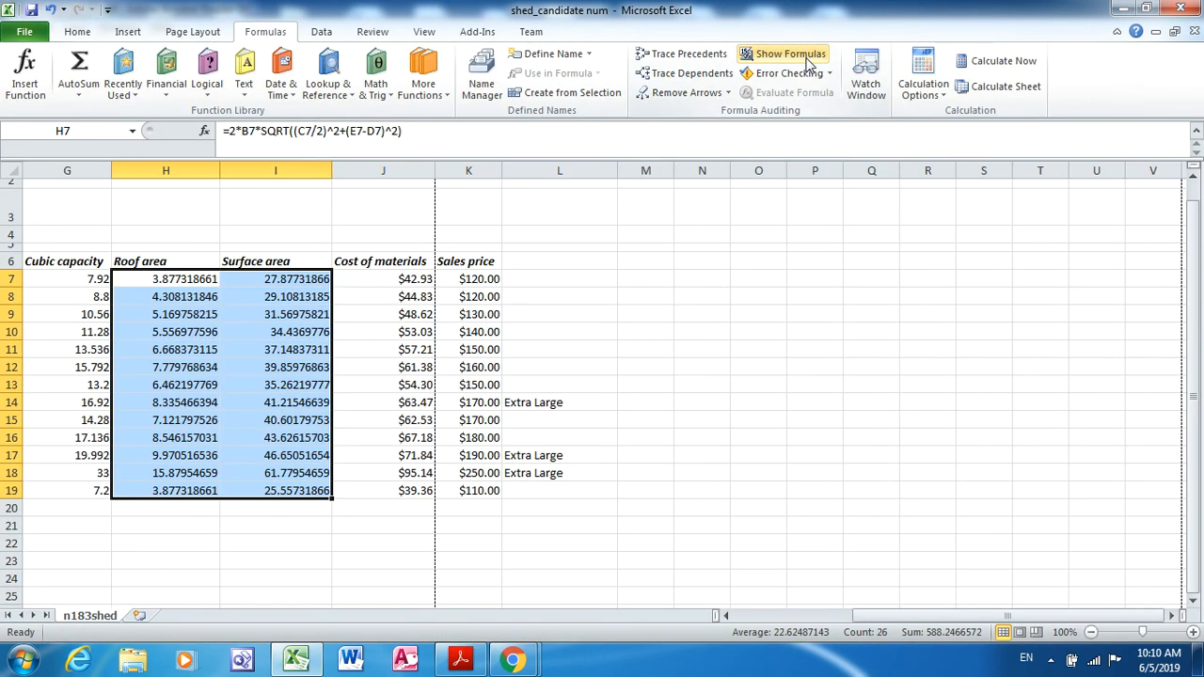
{"action": "left_click", "coordinate": [771, 618]}
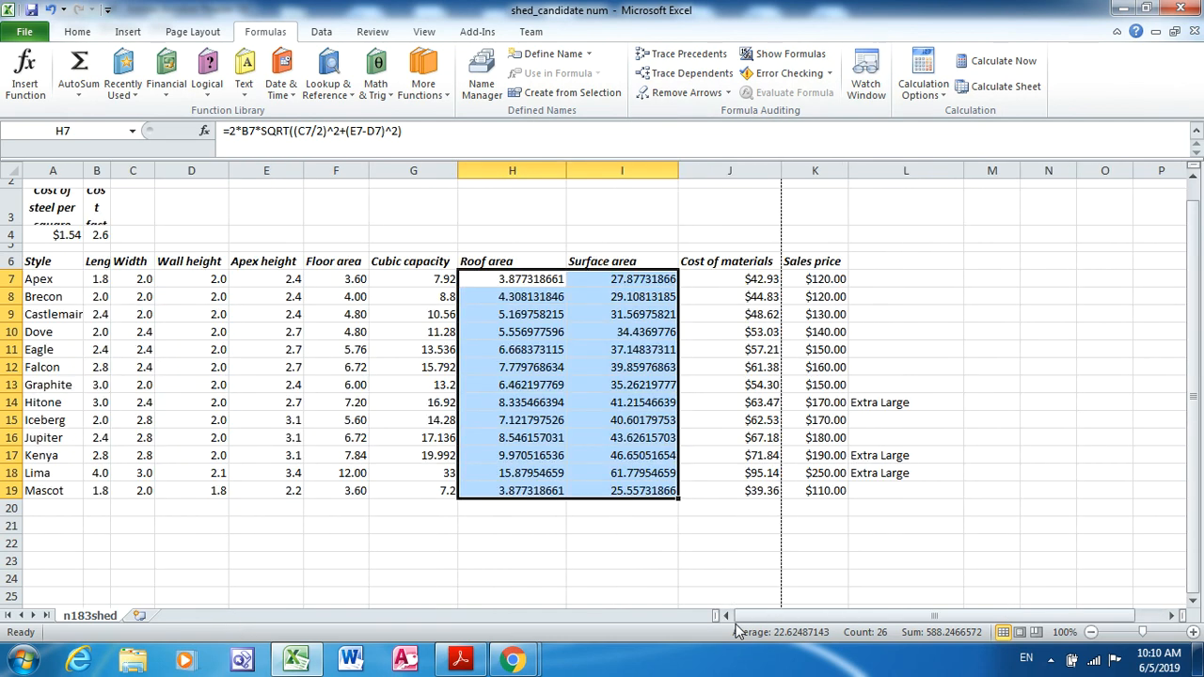
{"action": "left_click", "coordinate": [1196, 200]}
{"action": "left_click_drag", "start_coordinate": [81, 170], "coordinate": [143, 170]}
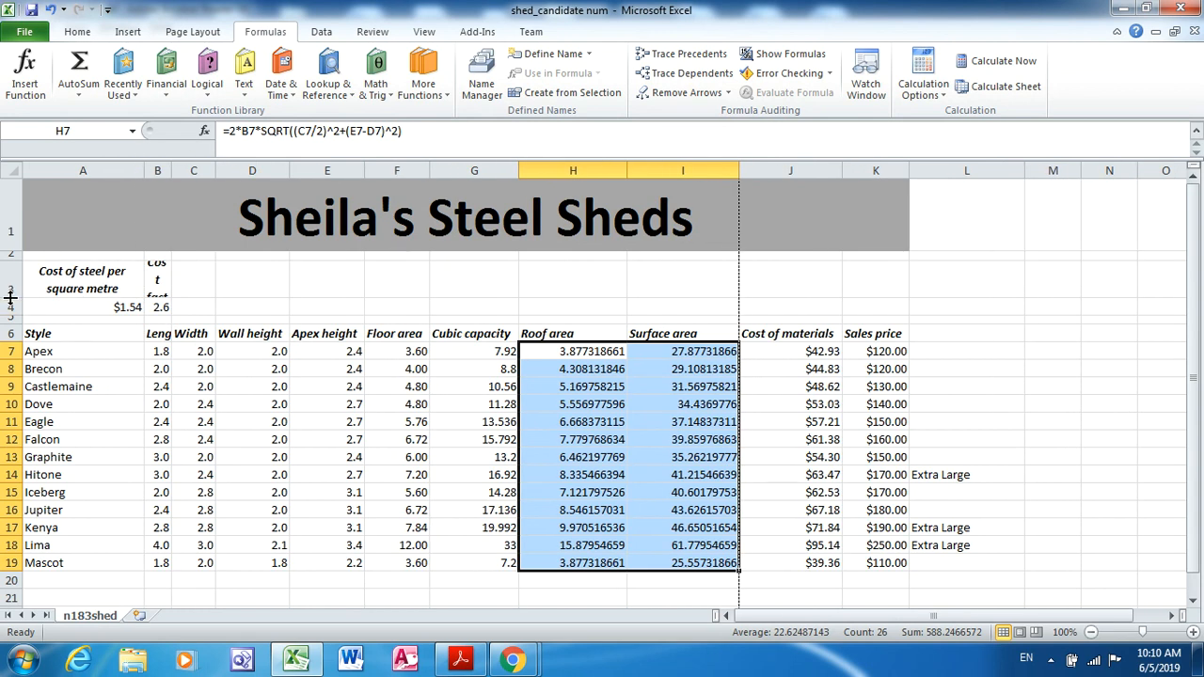
{"action": "left_click_drag", "start_coordinate": [172, 168], "coordinate": [200, 167]}
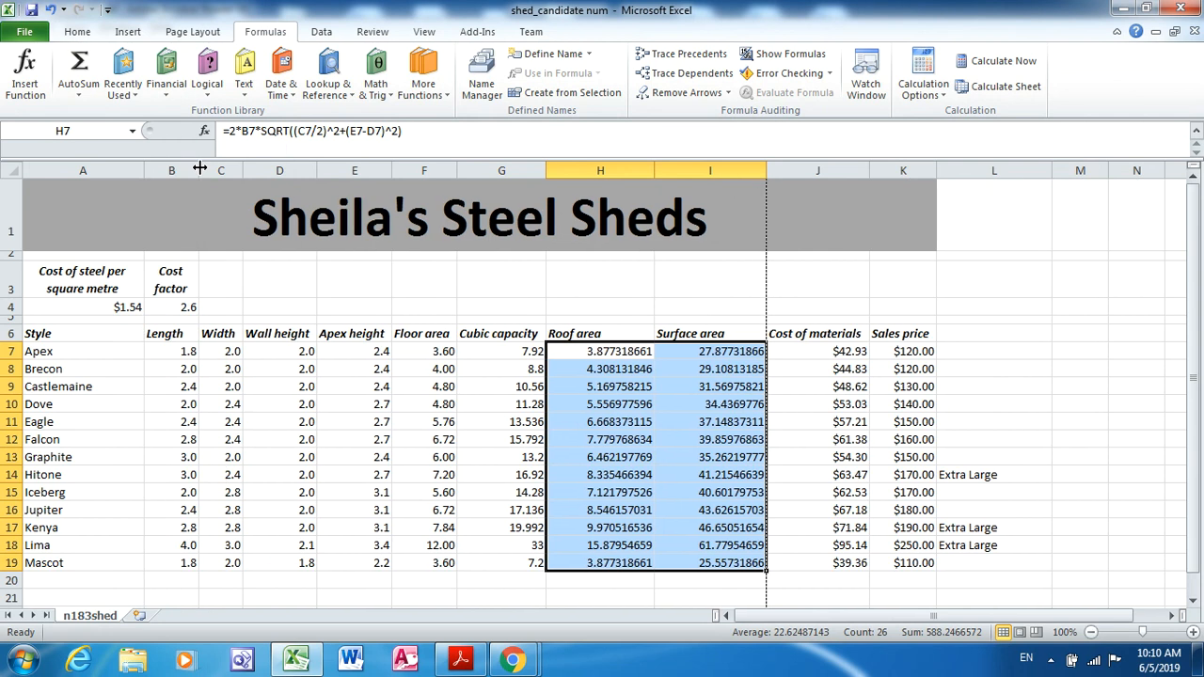
{"action": "left_click", "coordinate": [1018, 322]}
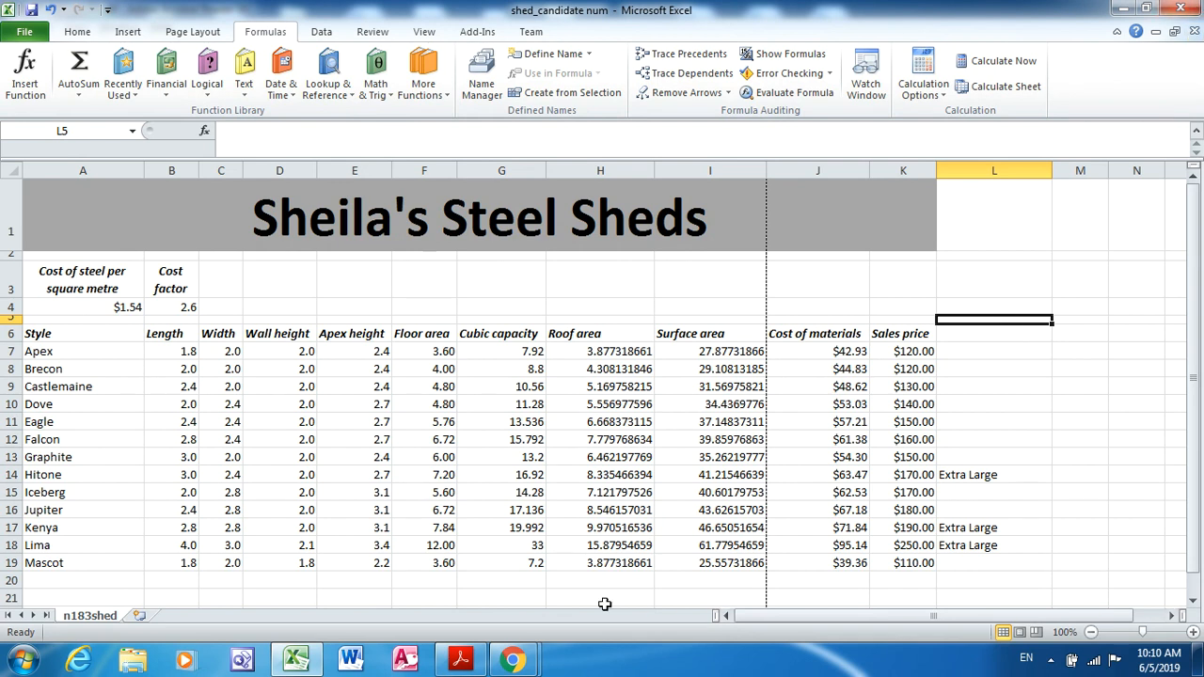
{"action": "mouse_move", "coordinate": [512, 658]}
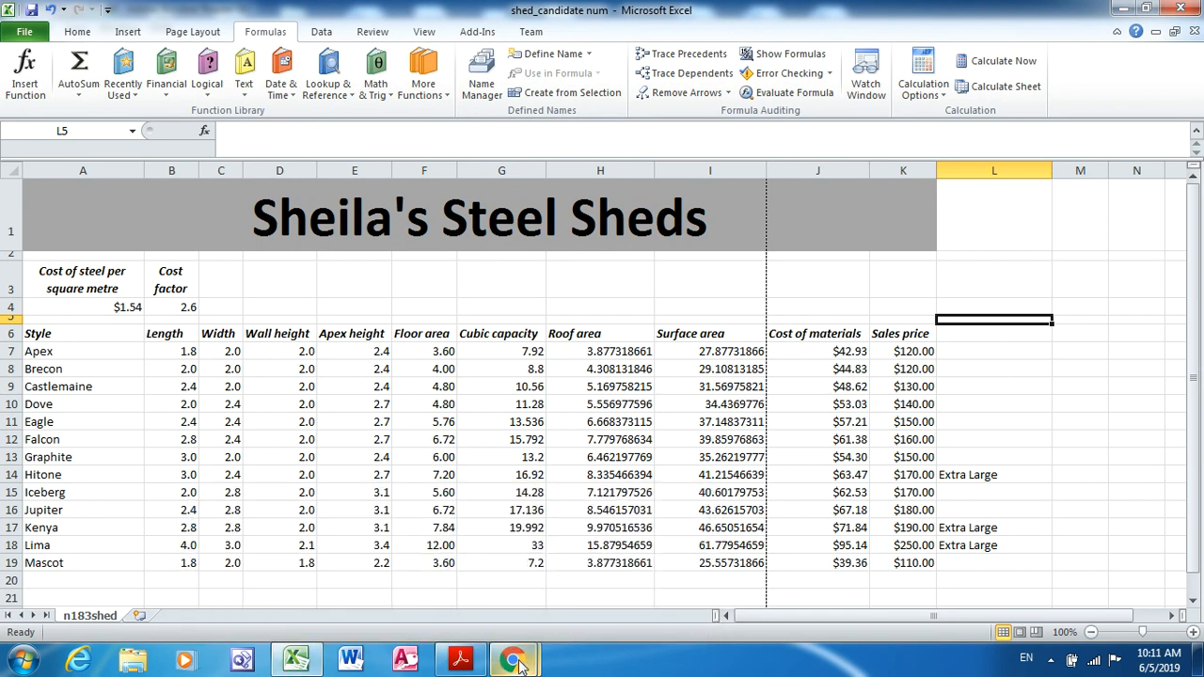
{"action": "left_click", "coordinate": [581, 538]}
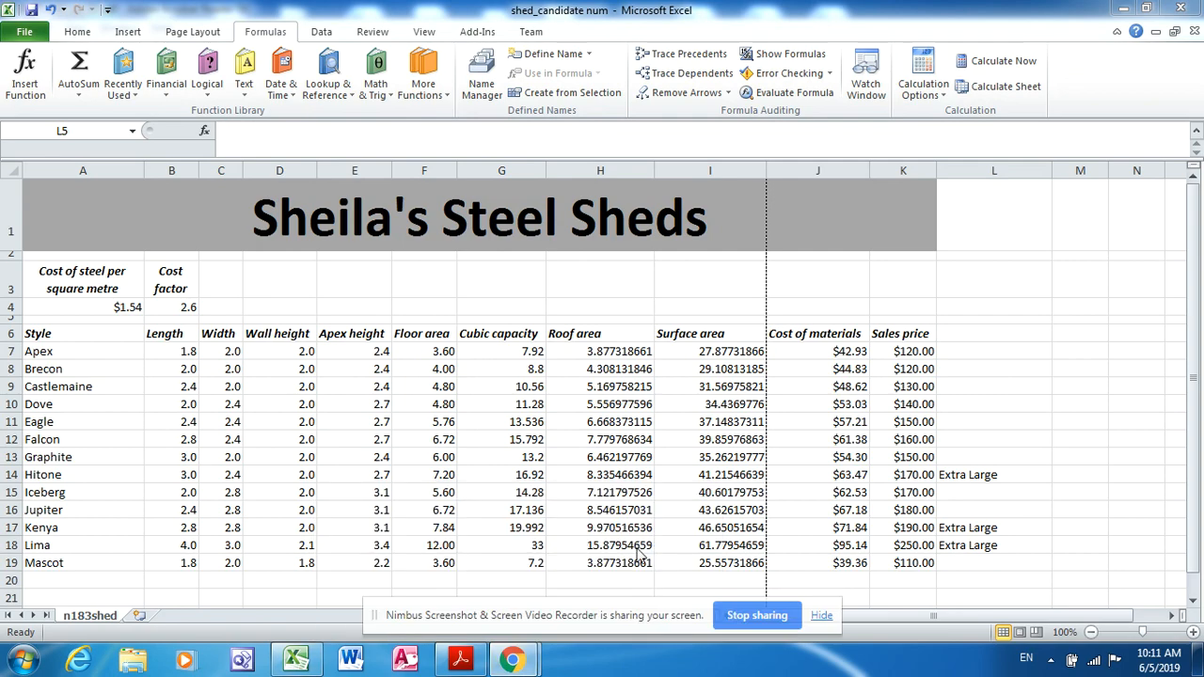